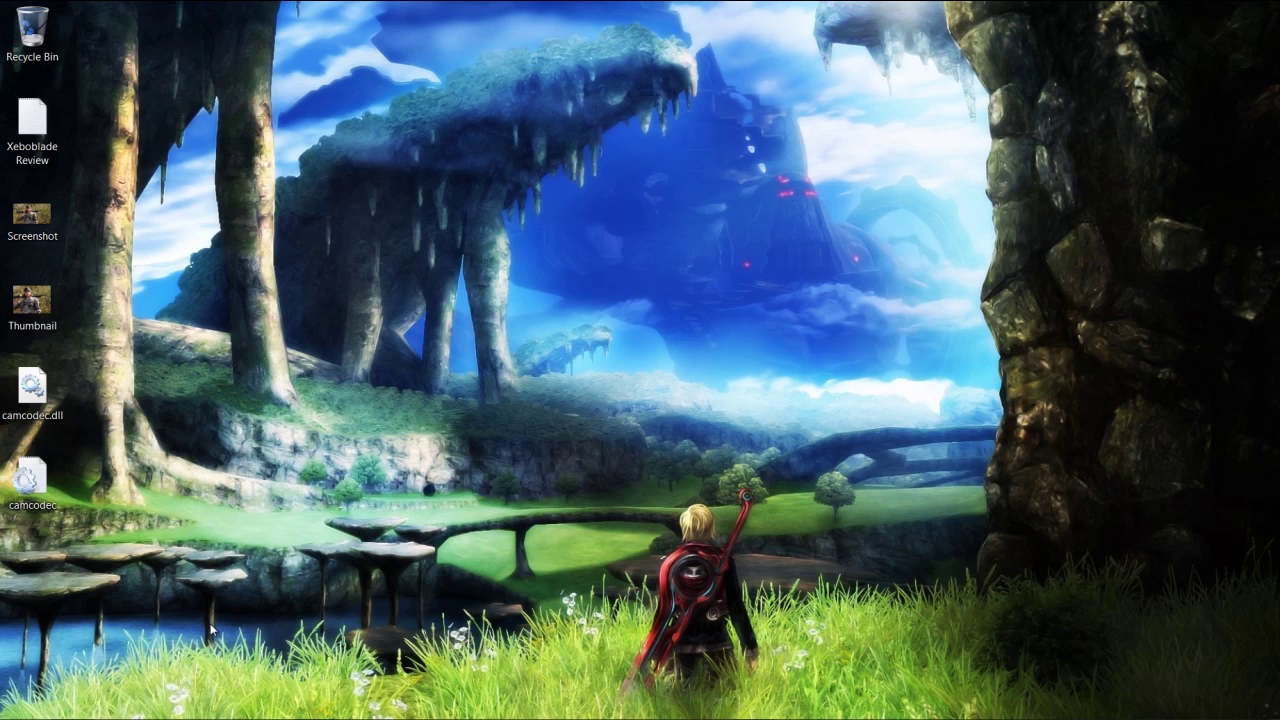
Switch to Chrome and review the Arwing model's TurboSquid listing, viewing the 360° preview and main image and highlighting the polygon count.
mouse_move(72, 710)
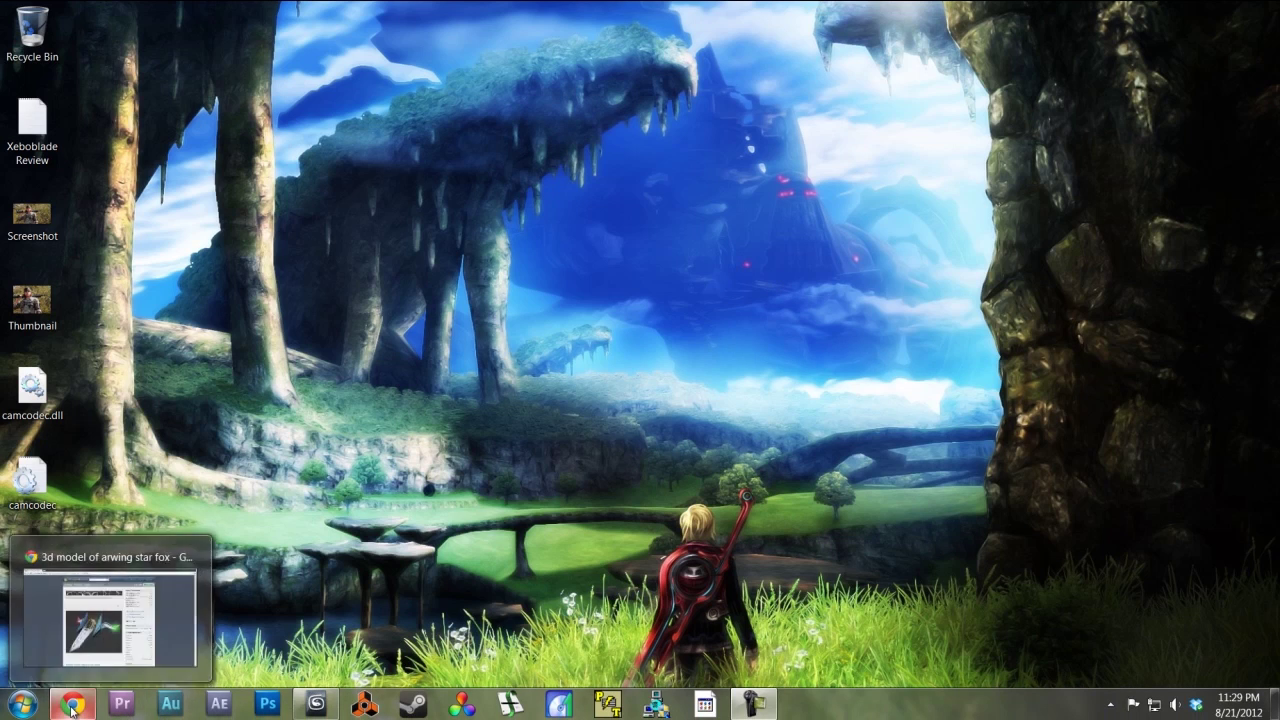
click(72, 706)
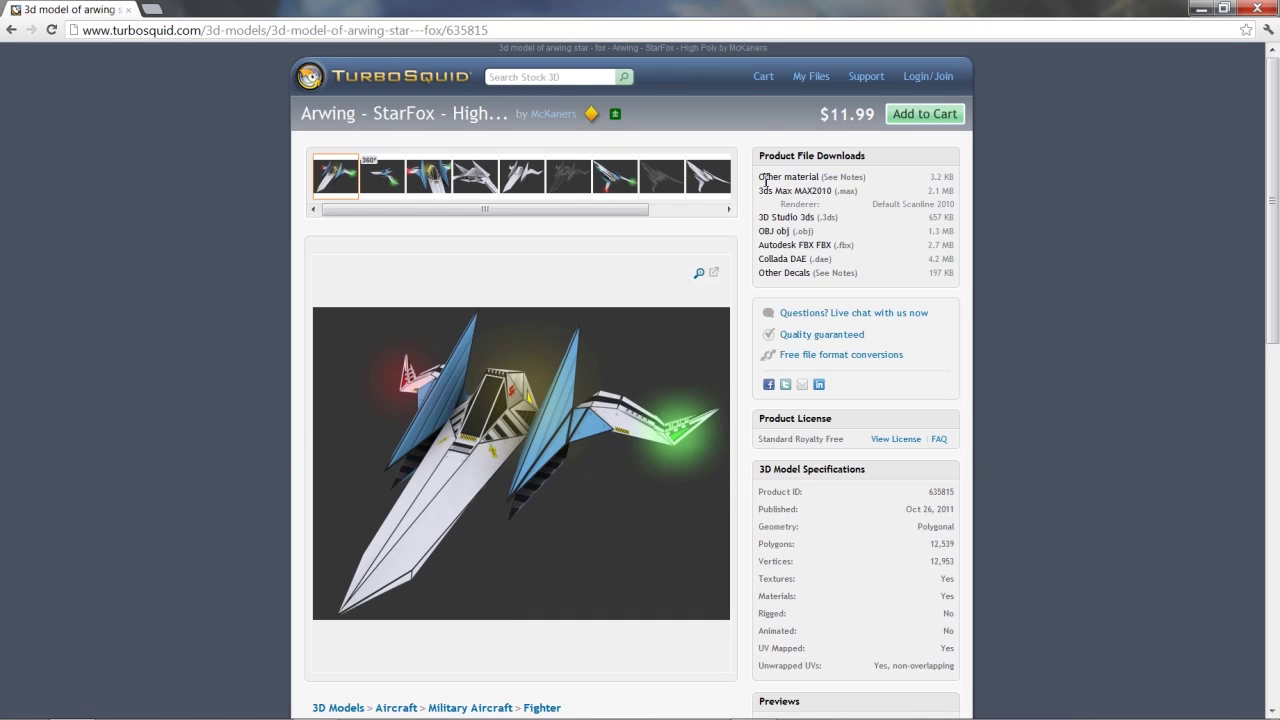
click(391, 181)
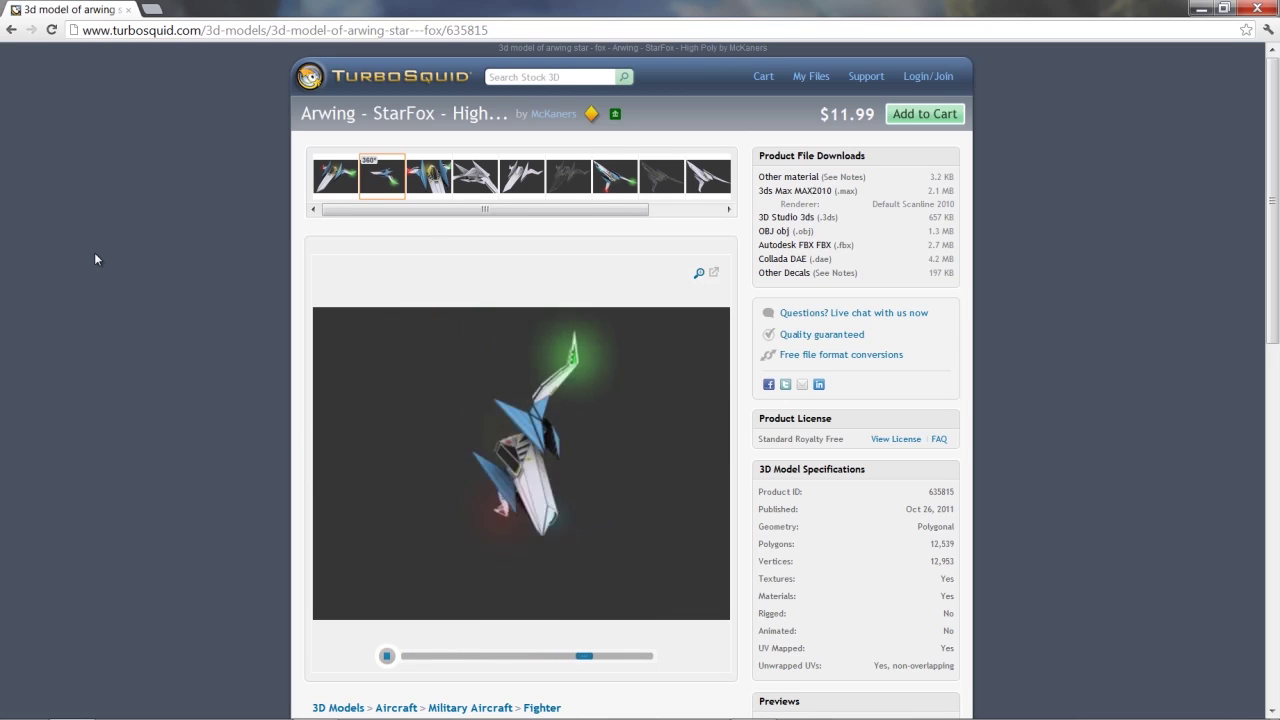
click(336, 181)
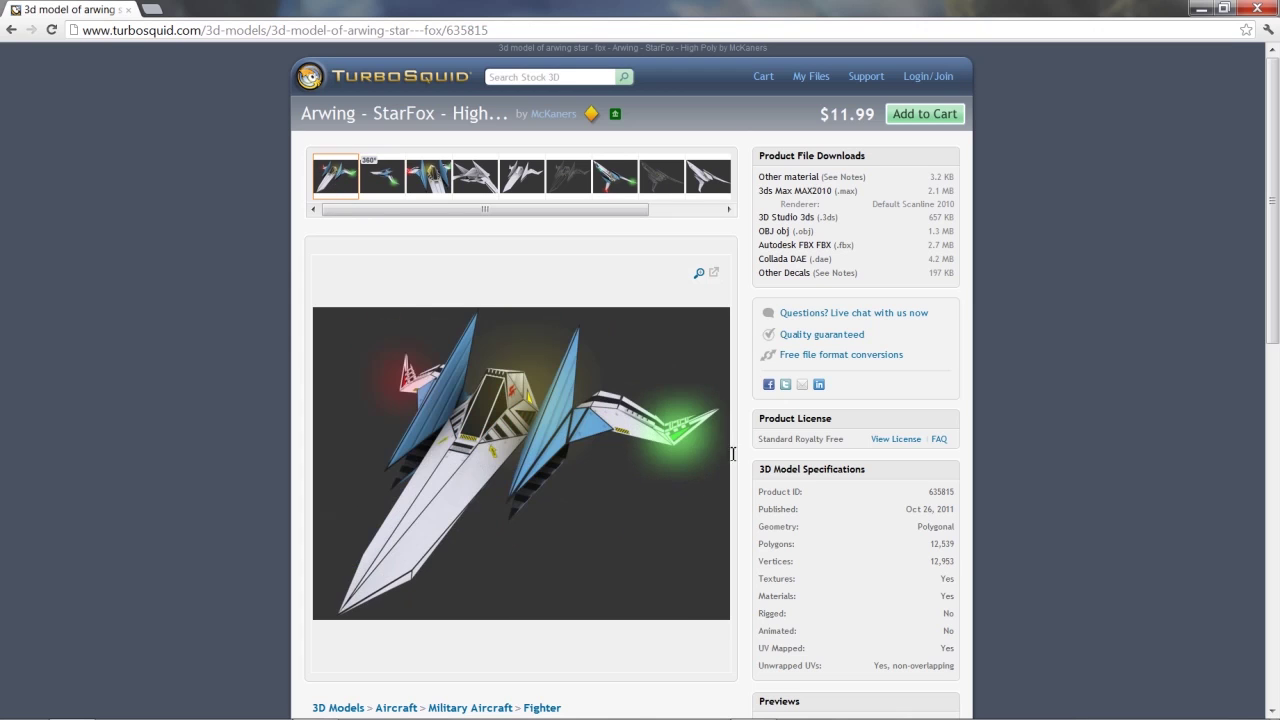
drag(958, 549, 928, 547)
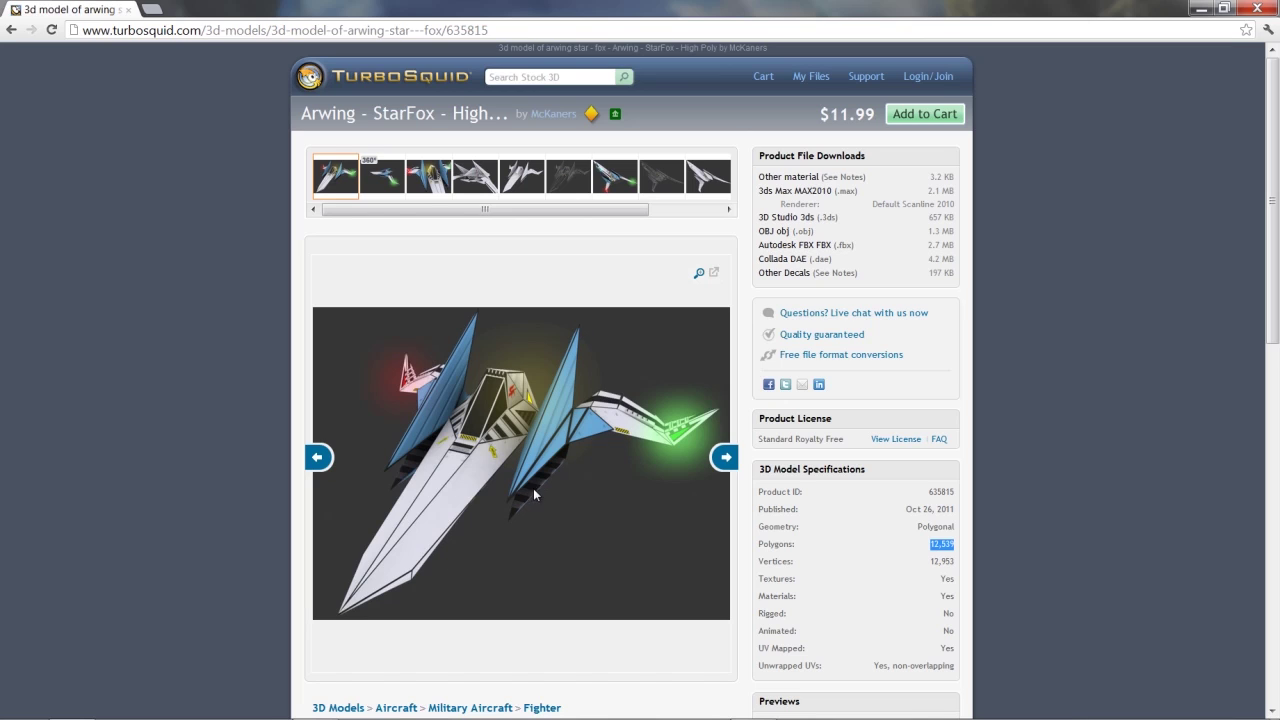
View the Arwing's untextured previews from above and below, then its textured underside and cockpit close-up.
click(508, 182)
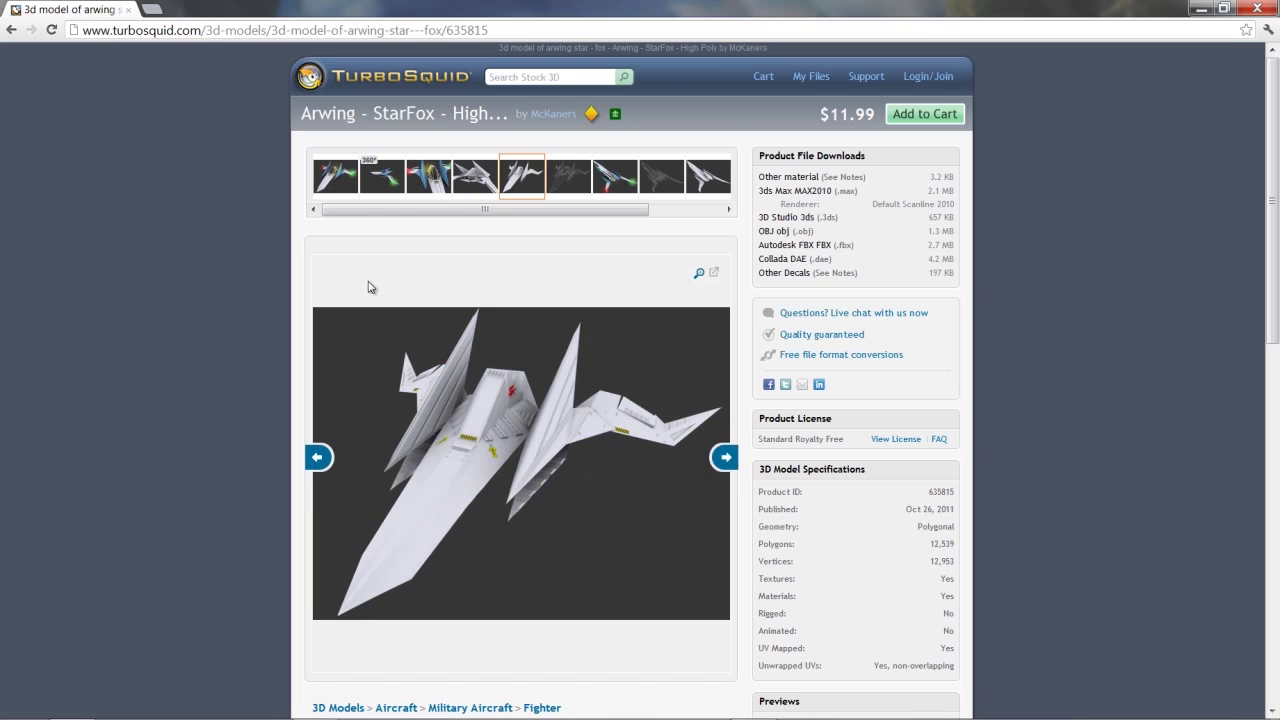
click(705, 182)
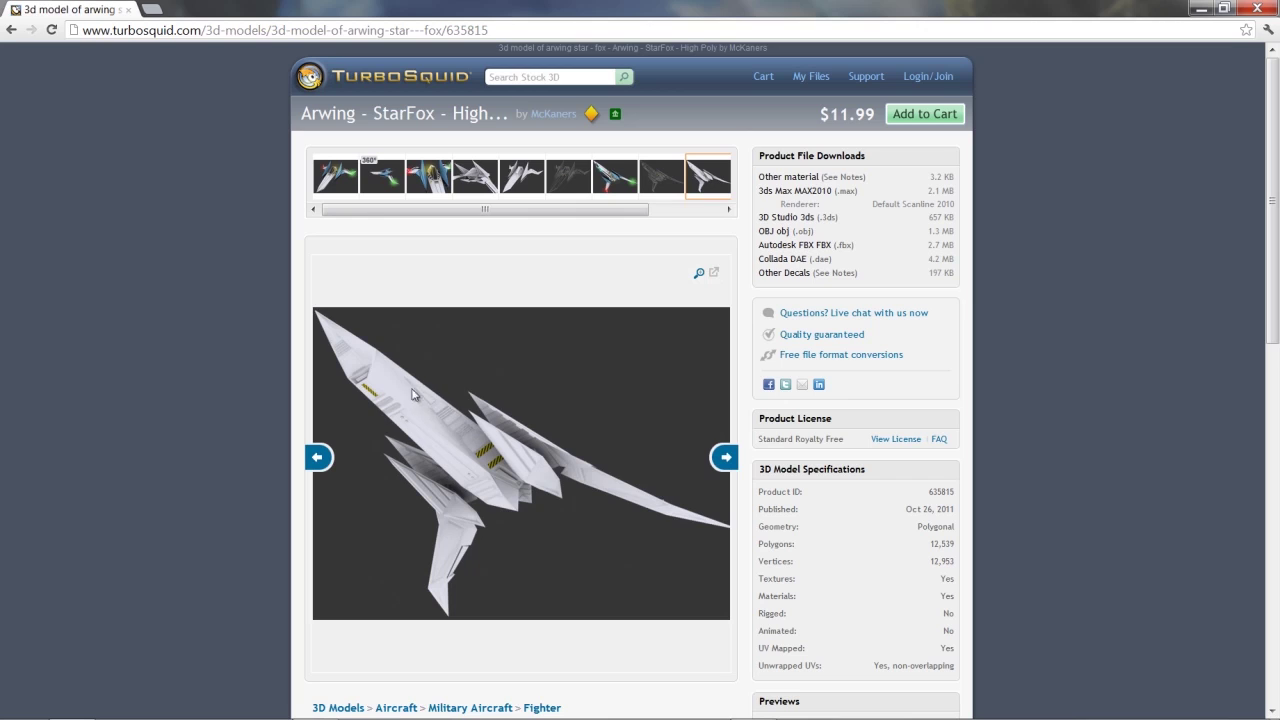
click(599, 181)
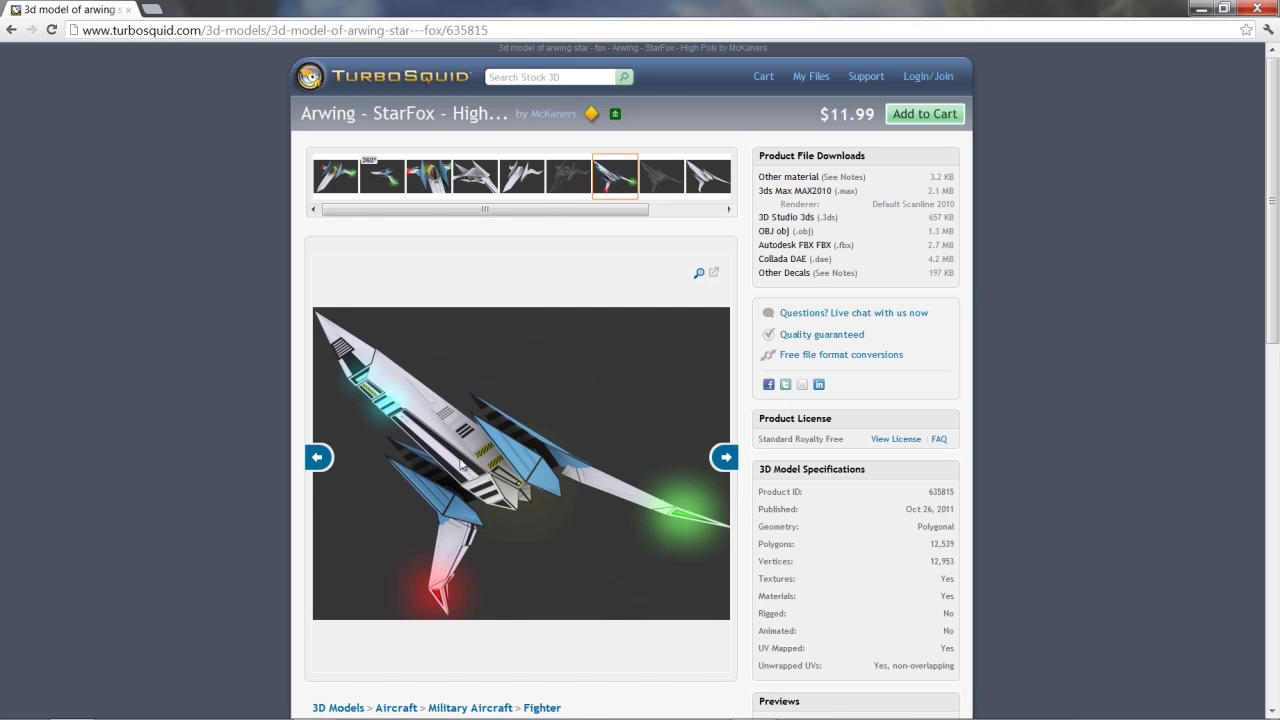
click(432, 180)
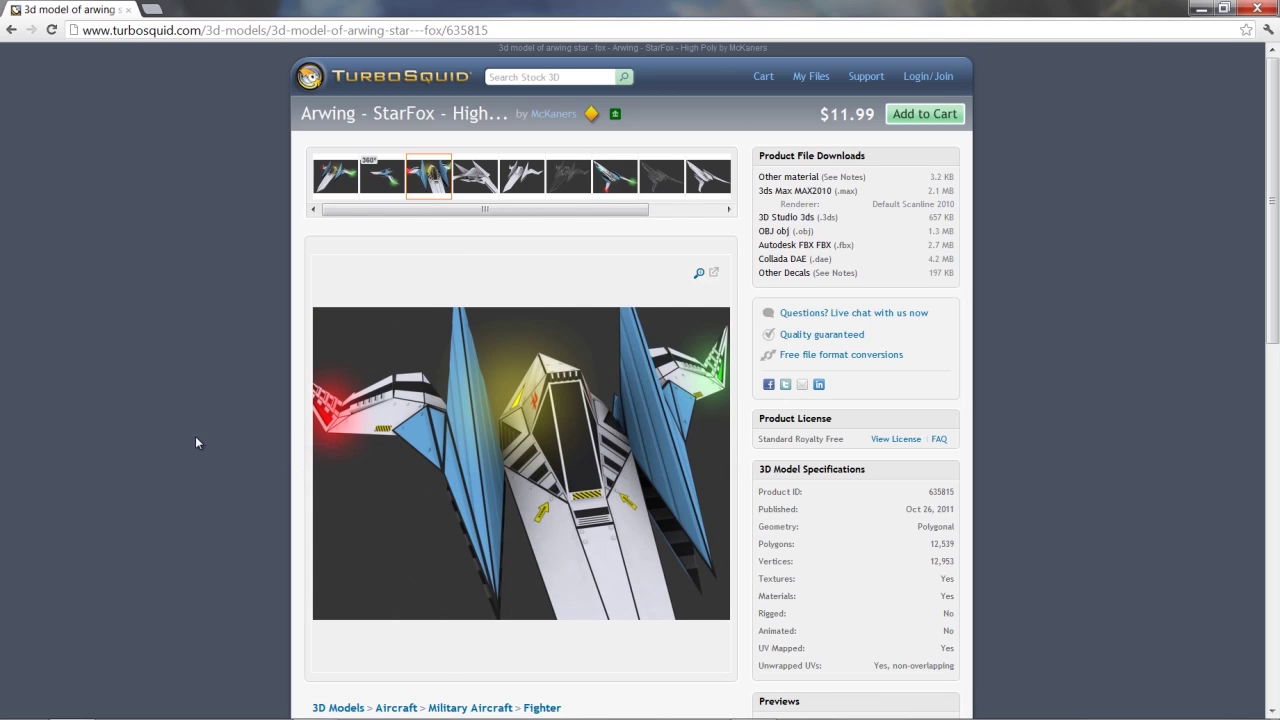
Close the browser and examine the ArwingFighter model in 3ds Max from the front and several other angles.
click(1258, 8)
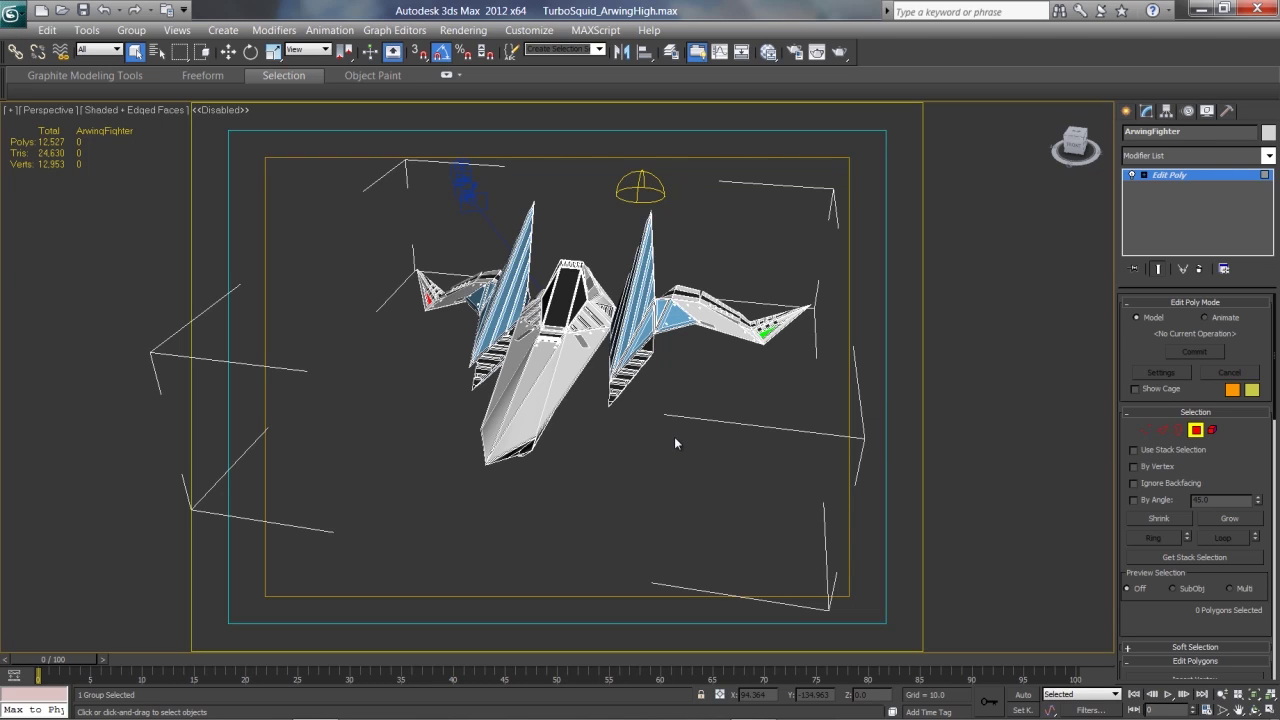
alt+middle_drag(674, 436, 702, 410)
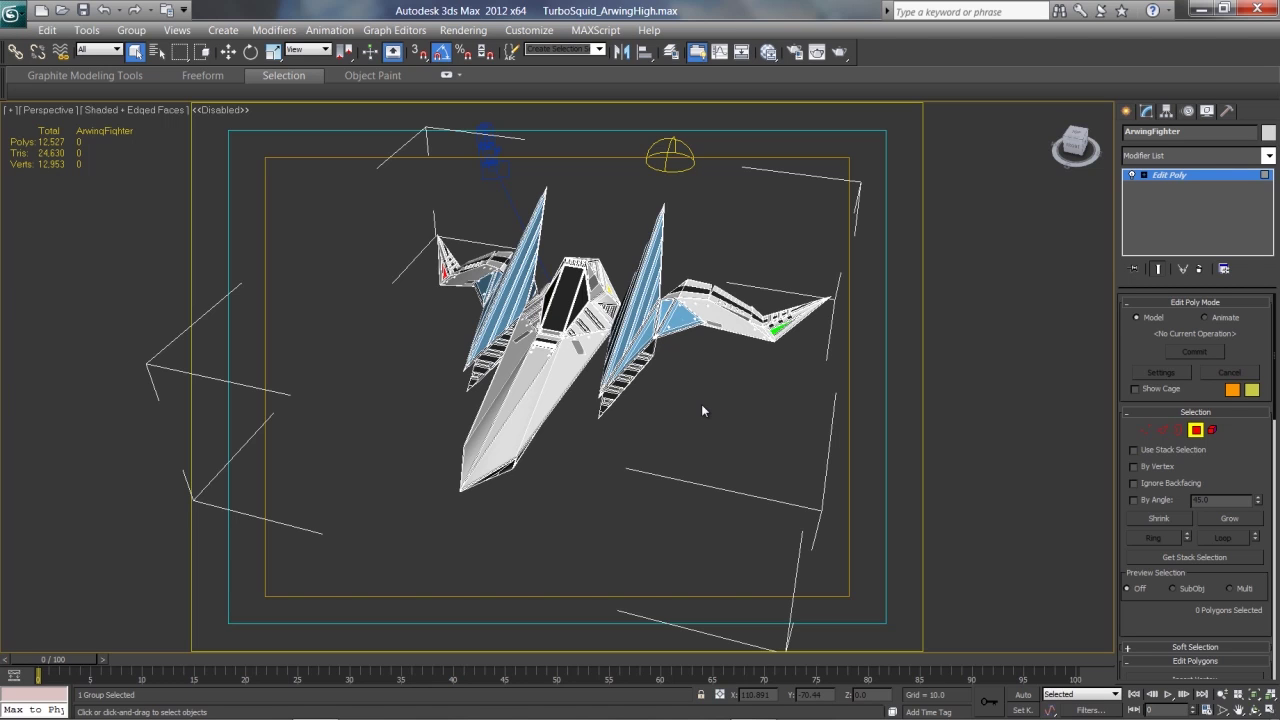
alt+middle_drag(701, 404, 719, 426)
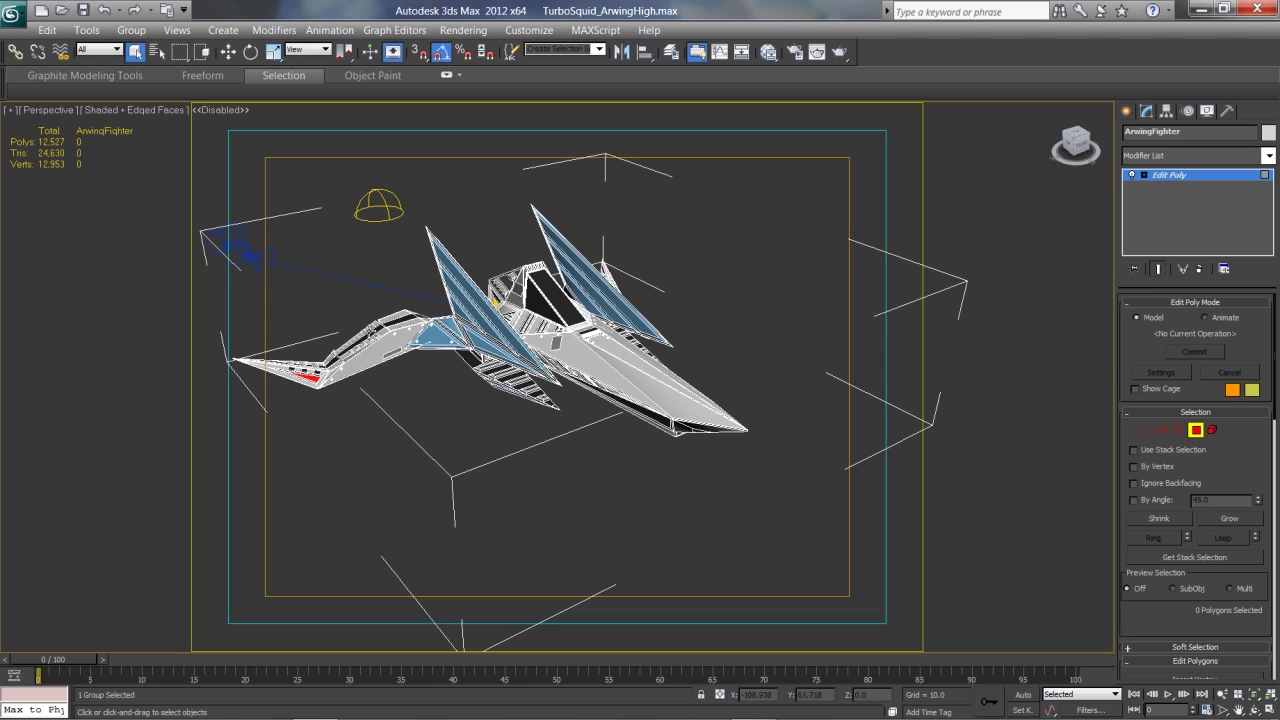
alt+middle_drag(852, 413, 766, 427)
alt+middle_drag(677, 442, 686, 422)
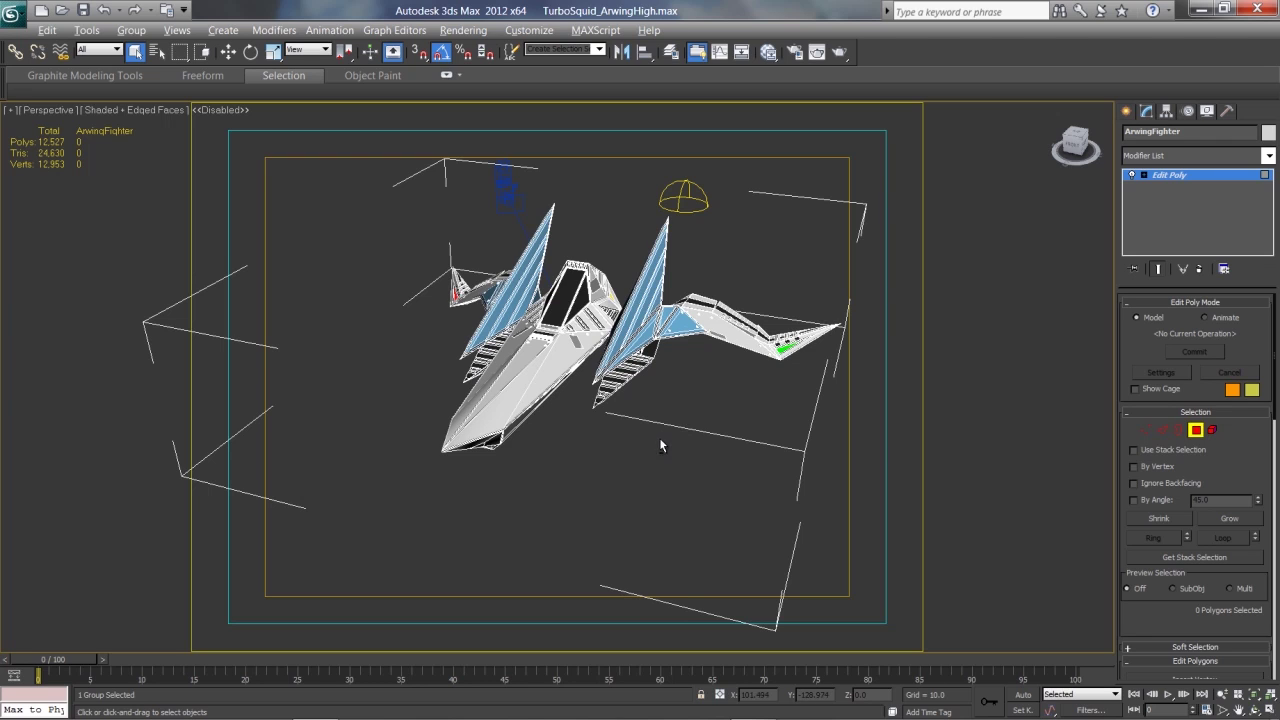
alt+middle_drag(663, 437, 694, 403)
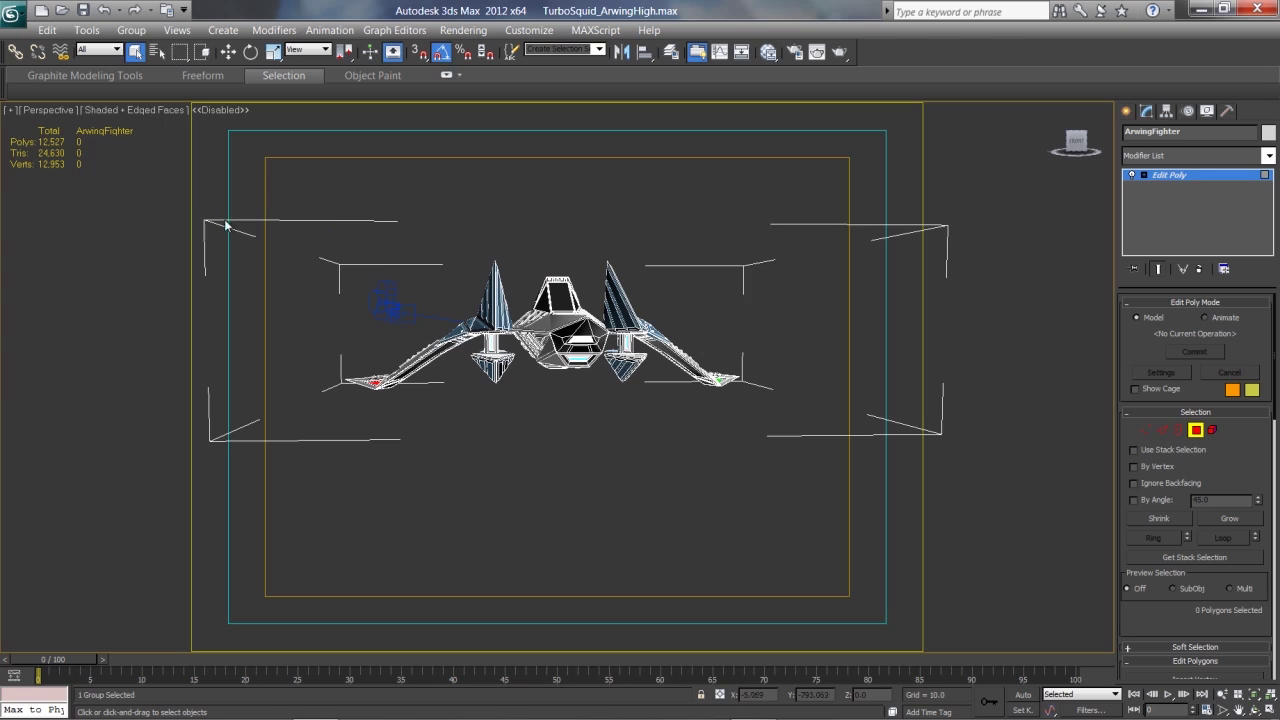
alt+middle_drag(771, 327, 746, 386)
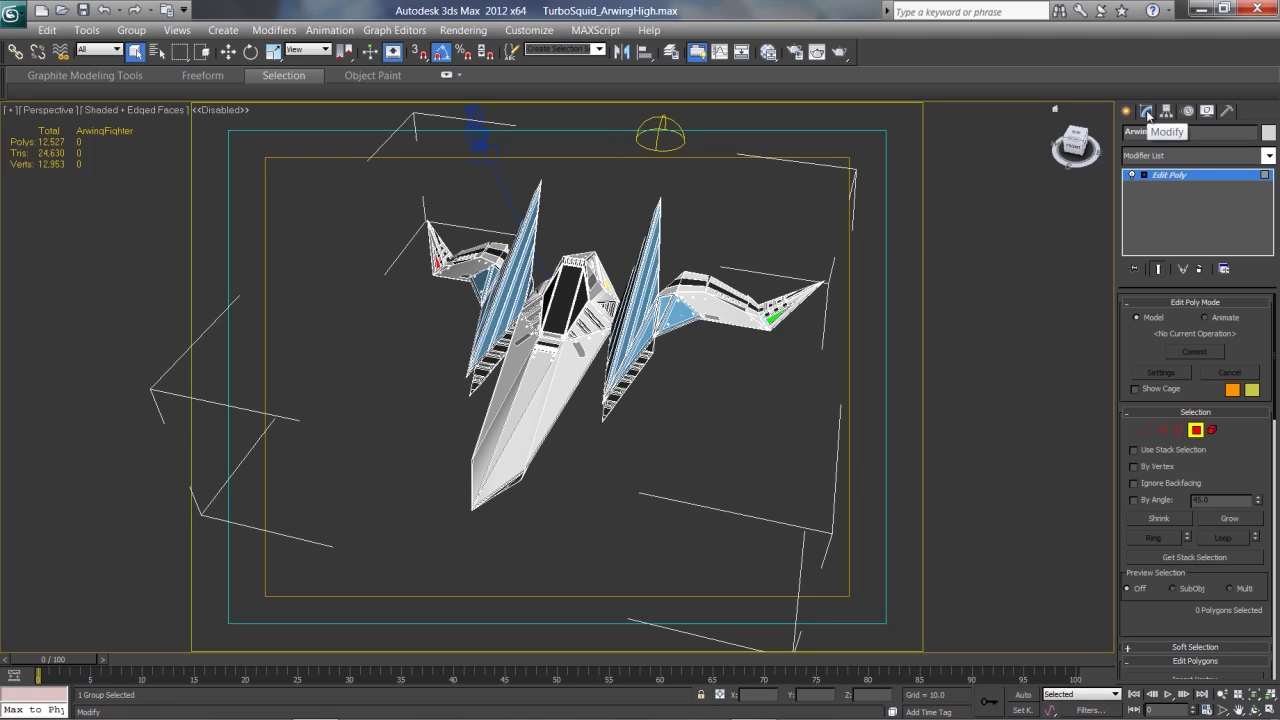
Look through the creation, hierarchy and motion options, return to the fighter's modifier settings, and view the whole model.
click(1126, 111)
click(1147, 111)
click(1166, 111)
click(1187, 111)
click(1147, 111)
alt+middle_drag(610, 400, 648, 413)
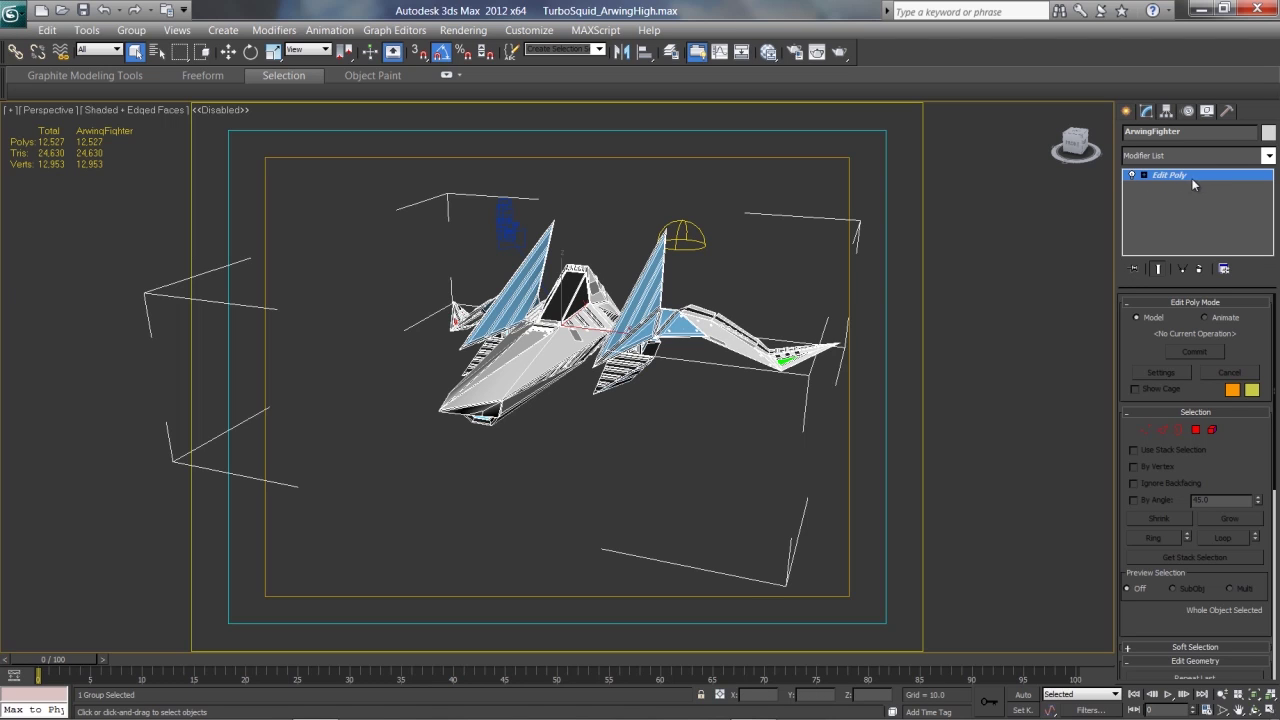
alt+middle_drag(660, 396, 664, 440)
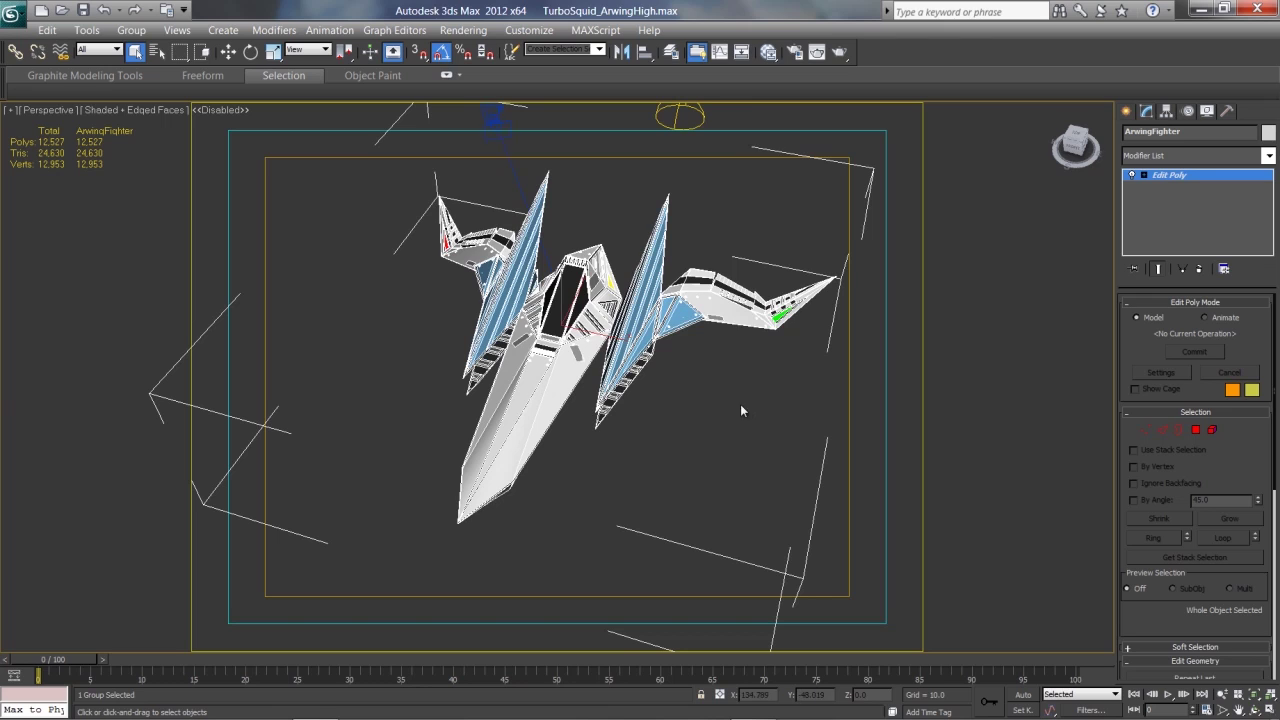
alt+middle_drag(623, 470, 631, 436)
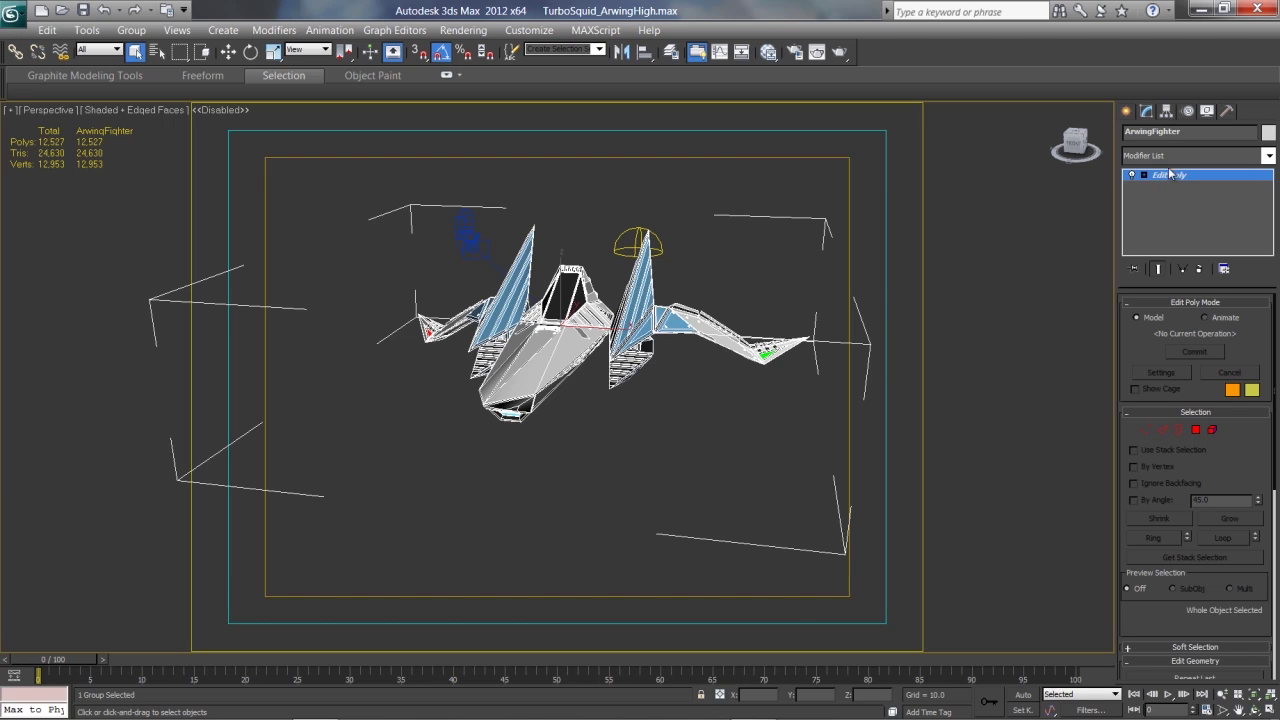
Browse the modifiers available for the ArwingFighter and locate Edit Poly among the object-space modifiers.
click(1268, 155)
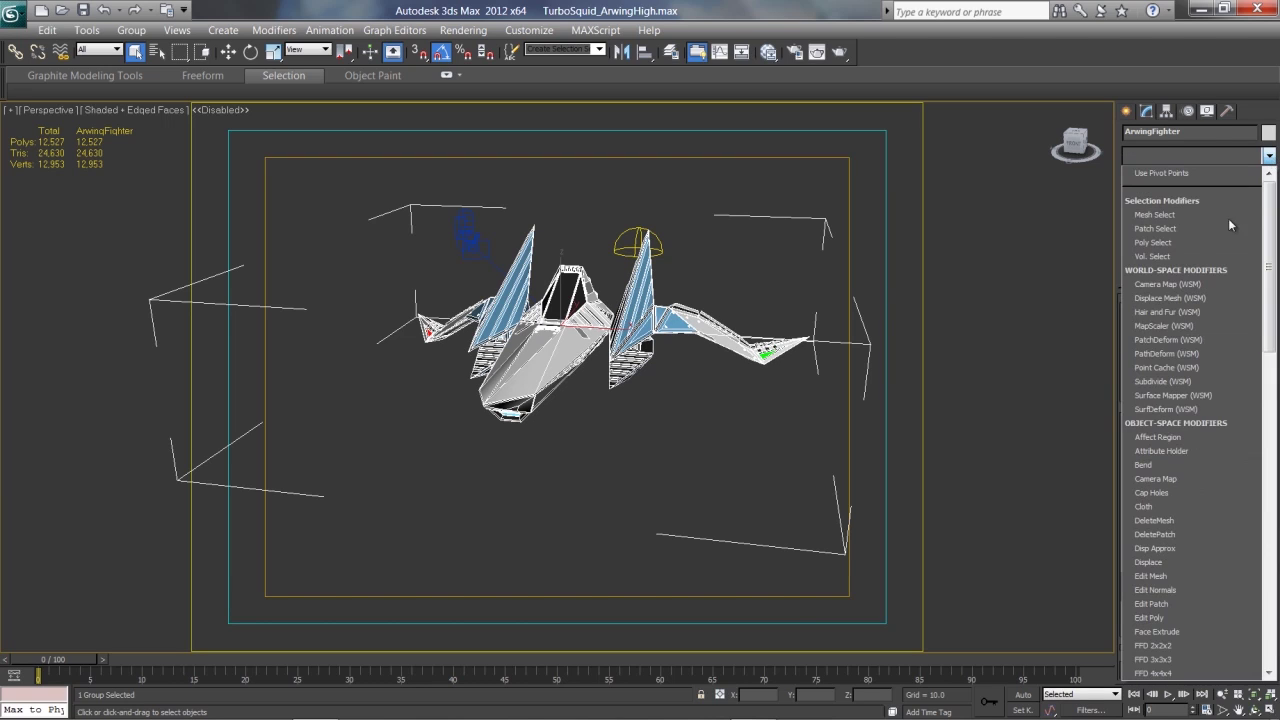
click(1160, 618)
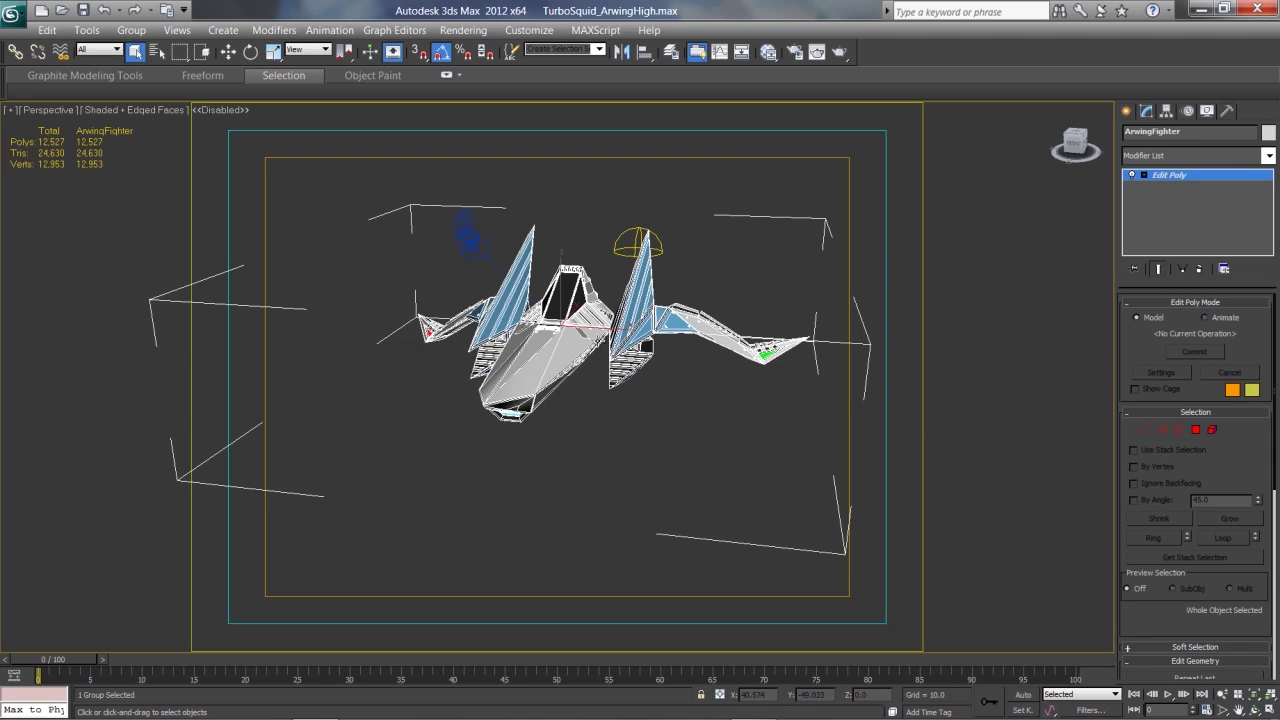
alt+middle_drag(721, 271, 727, 325)
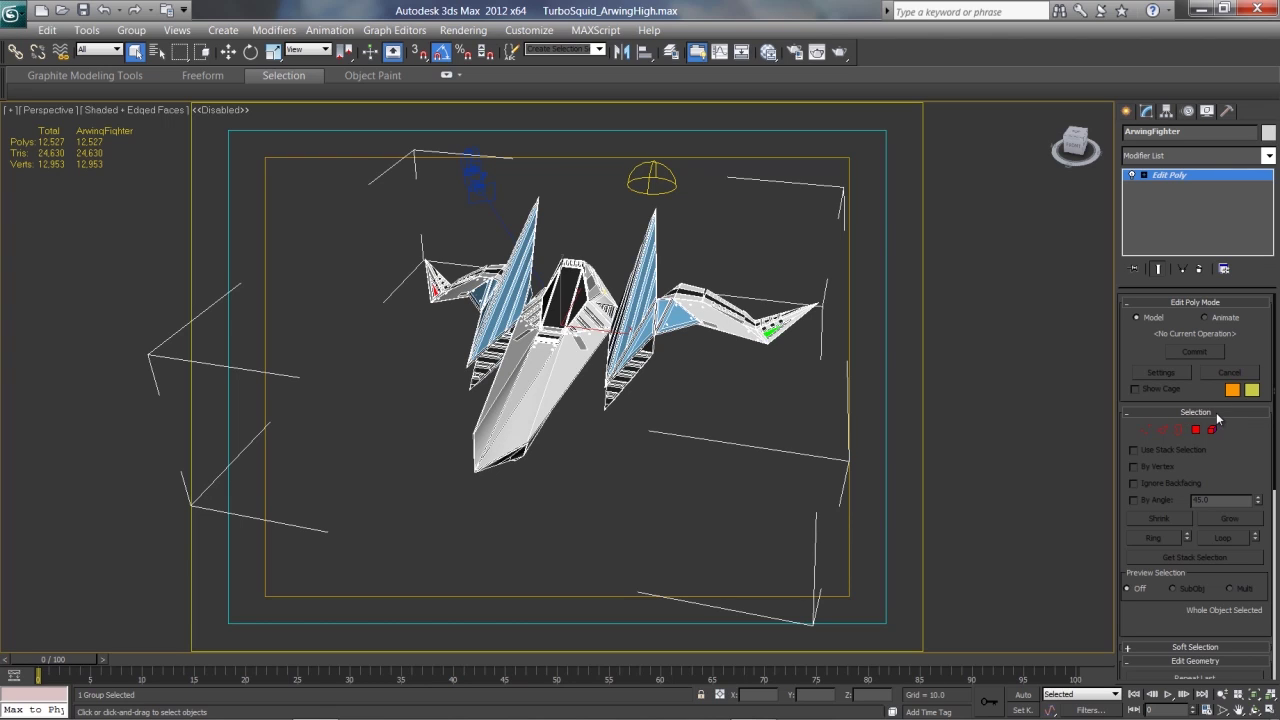
Select a single edge on the Arwing's wing at the Edit Poly edge level, and clear the edge selection.
click(1162, 430)
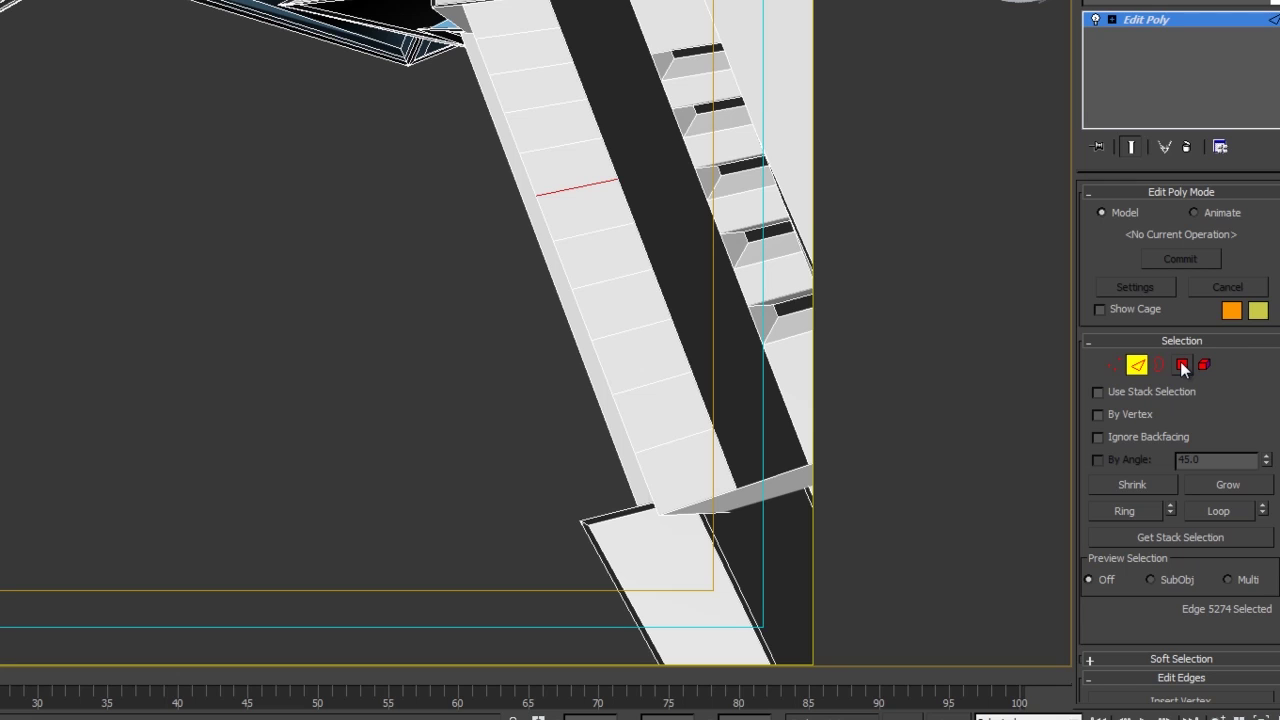
click(336, 300)
scroll(336, 300, down, 5)
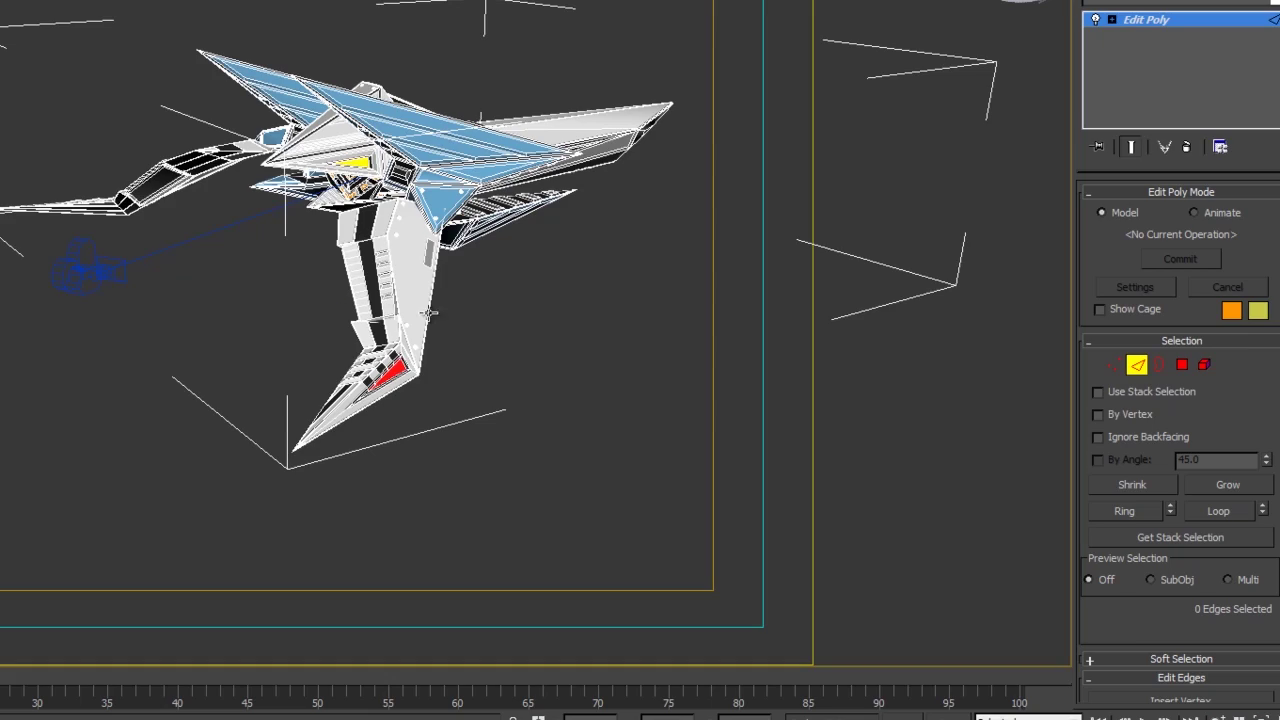
alt+middle_drag(580, 298, 351, 346)
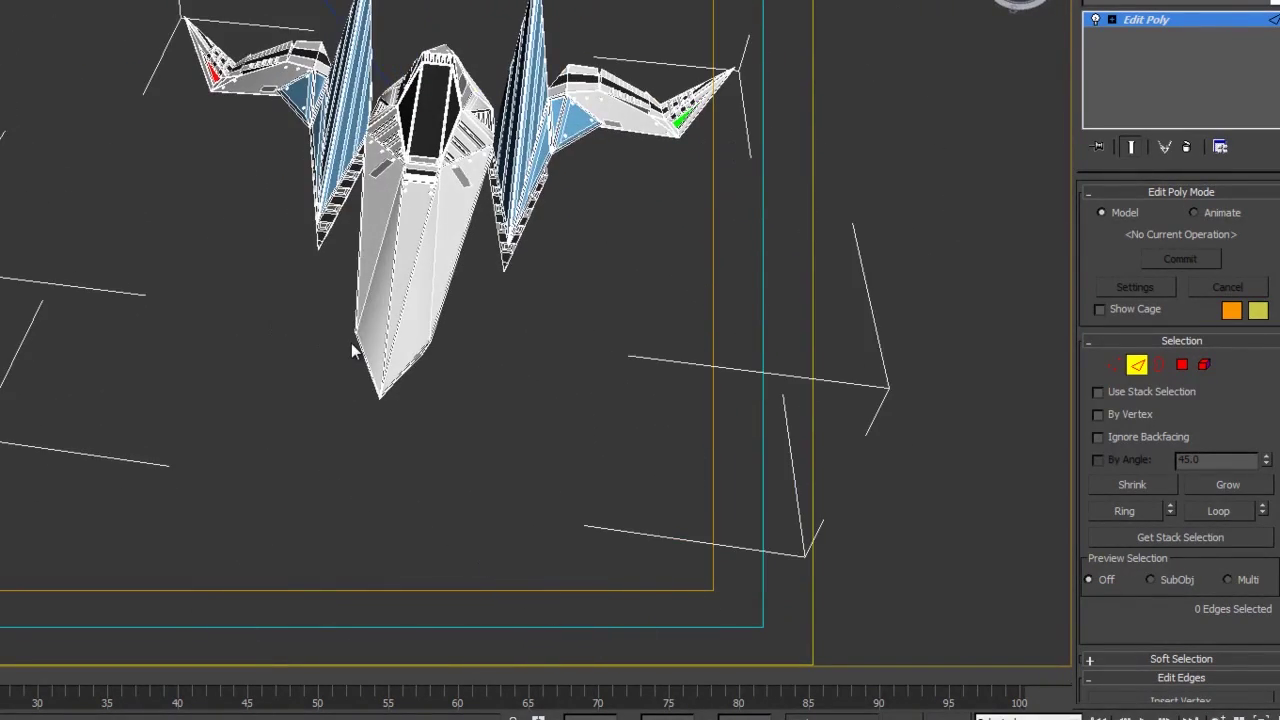
alt+middle_drag(588, 278, 523, 306)
alt+middle_drag(471, 343, 489, 278)
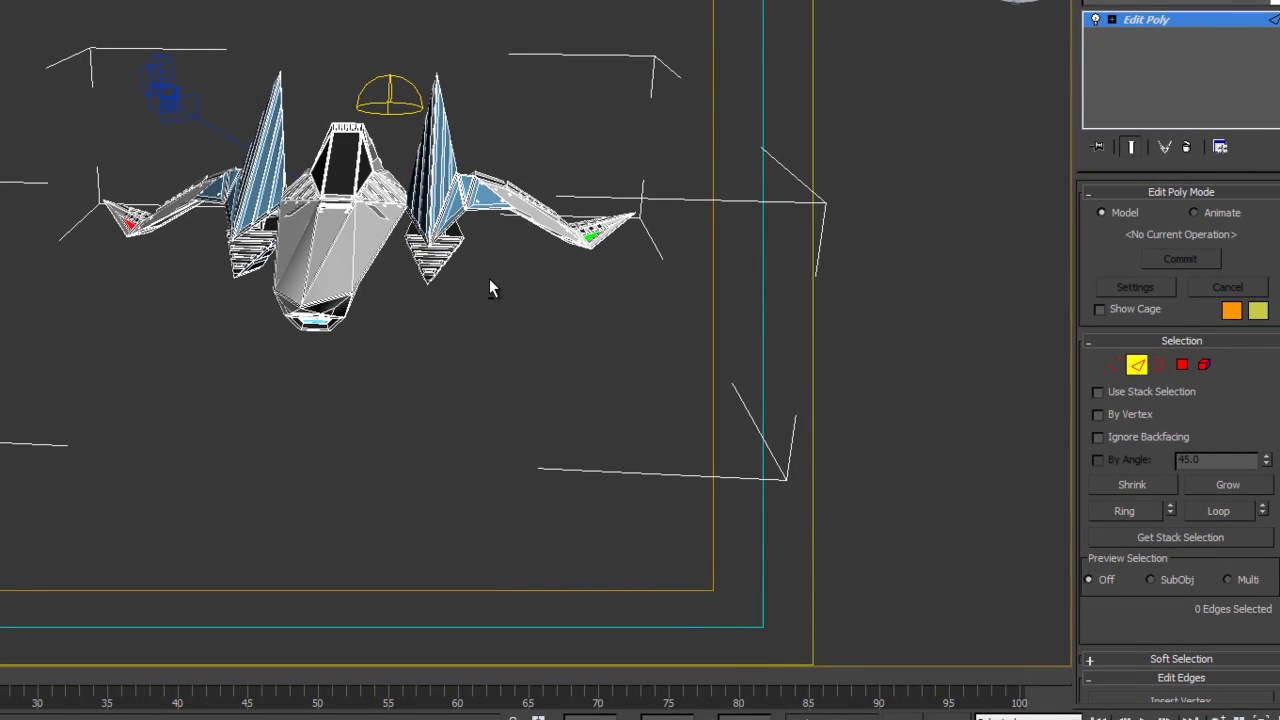
alt+middle_drag(507, 277, 540, 290)
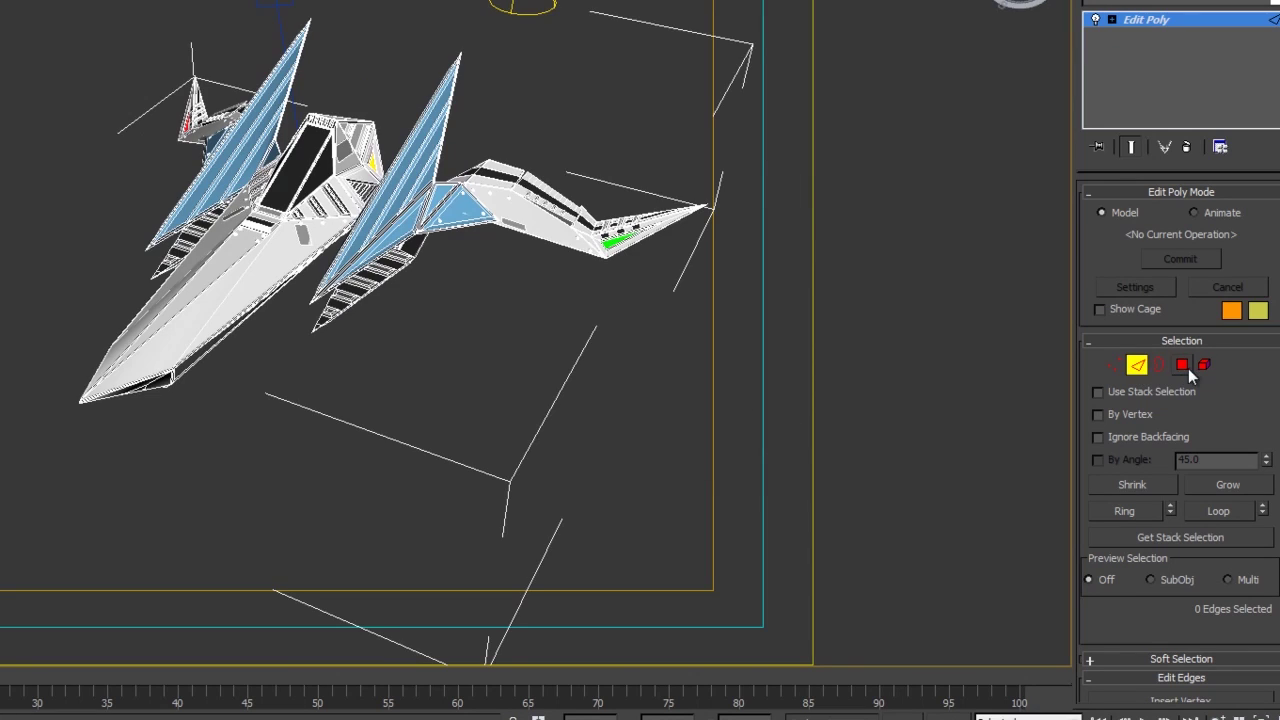
Switch Edit Poly to polygon level and select individual faces along the Arwing's nose one after another.
click(1183, 364)
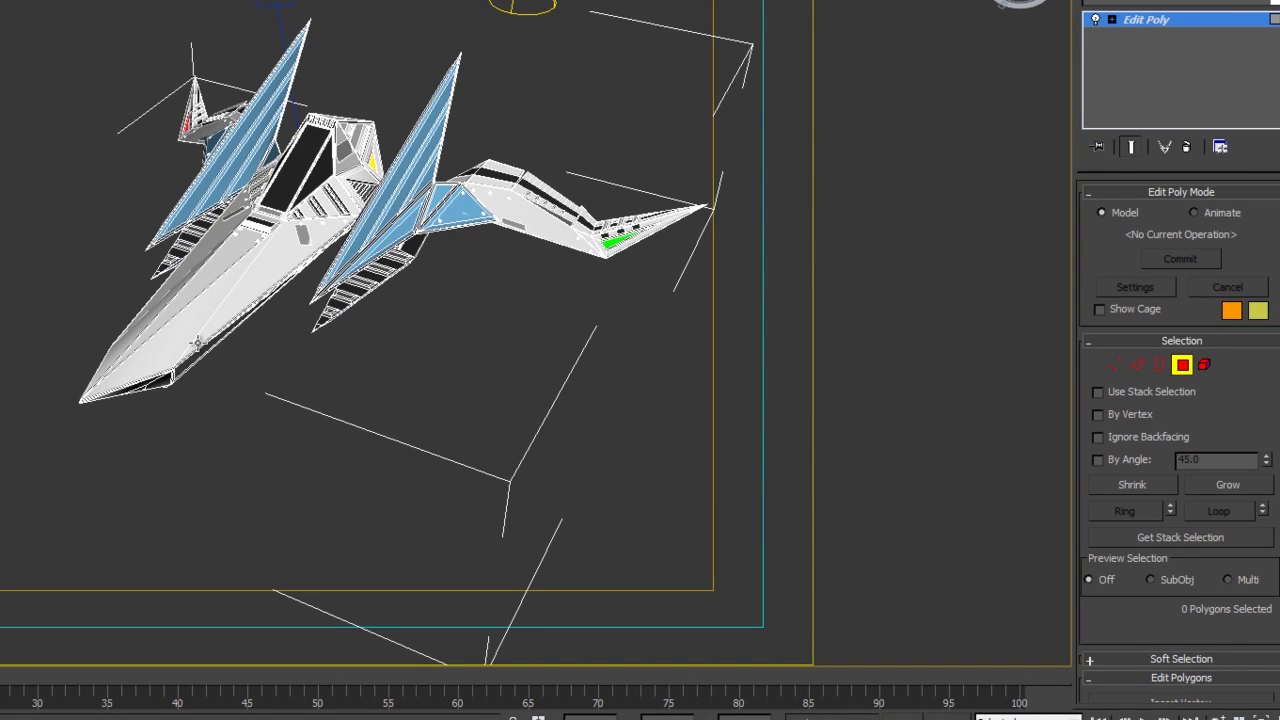
click(117, 371)
alt+middle_drag(60, 291, 121, 309)
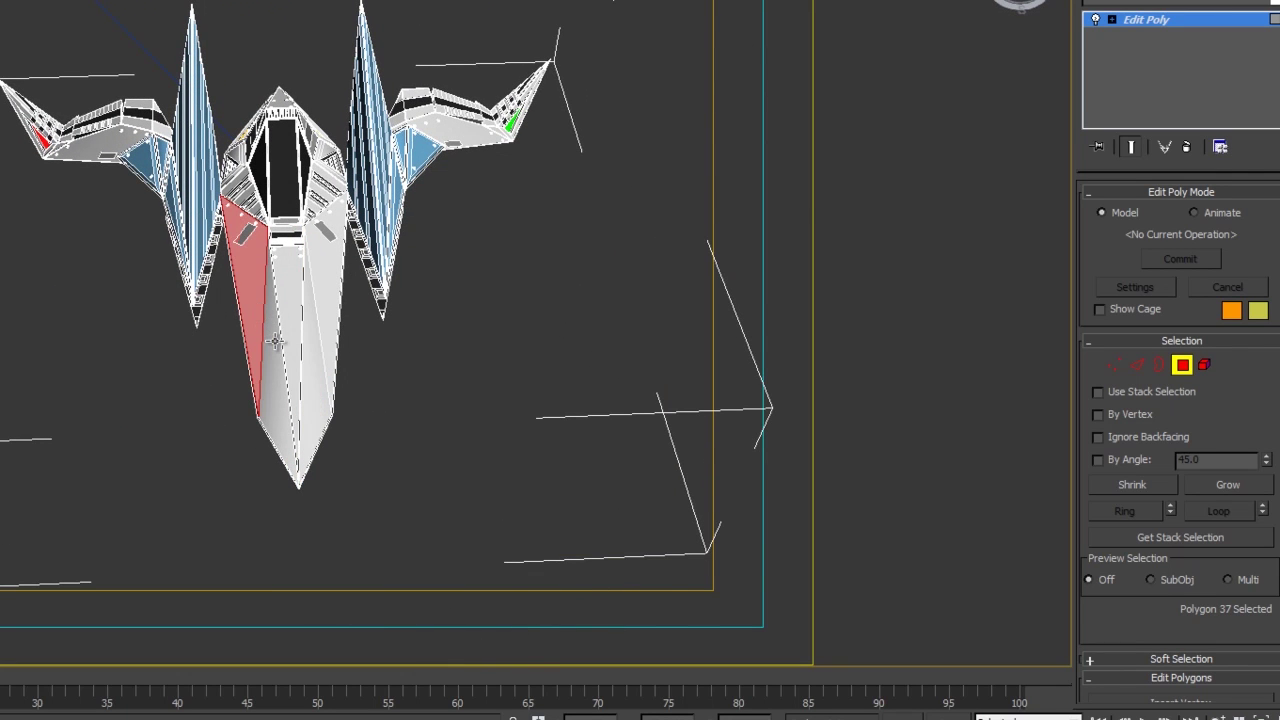
click(302, 311)
click(298, 300)
click(312, 348)
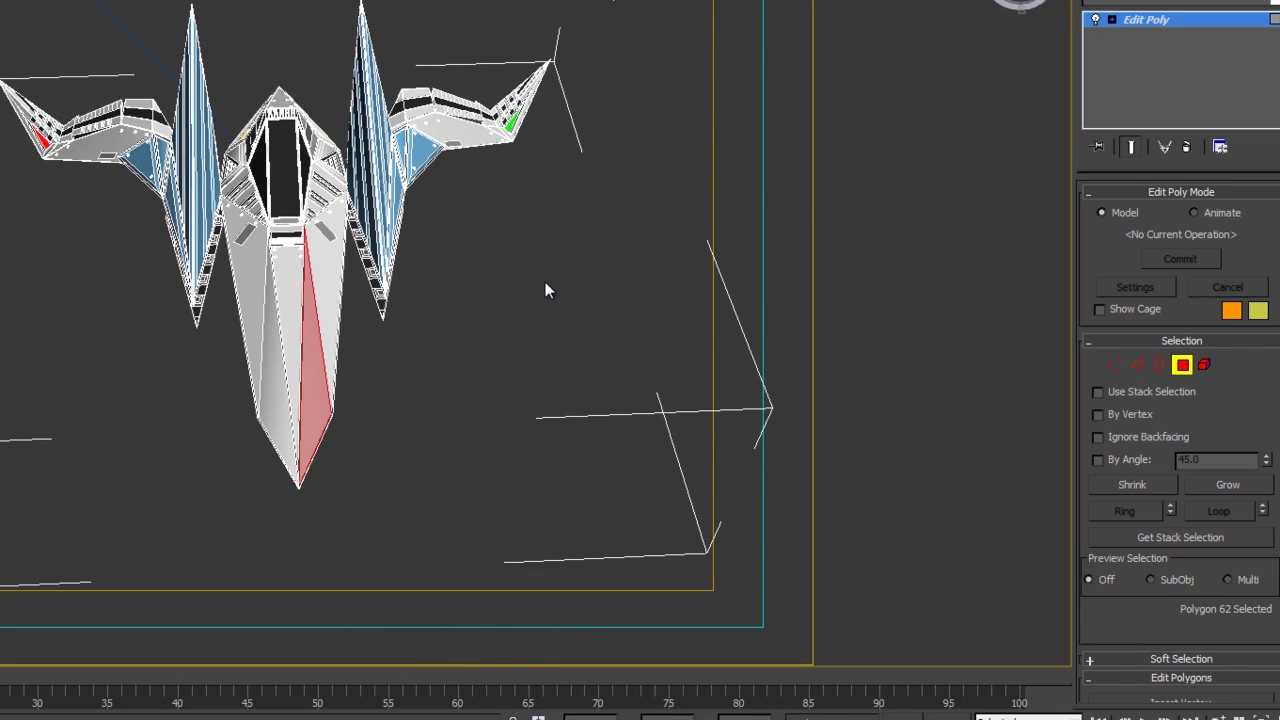
Select single polygons on the wing, nose and fuselage side in turn, ending with the large face of the green-tipped wing.
alt+middle_drag(545, 282, 460, 297)
click(522, 242)
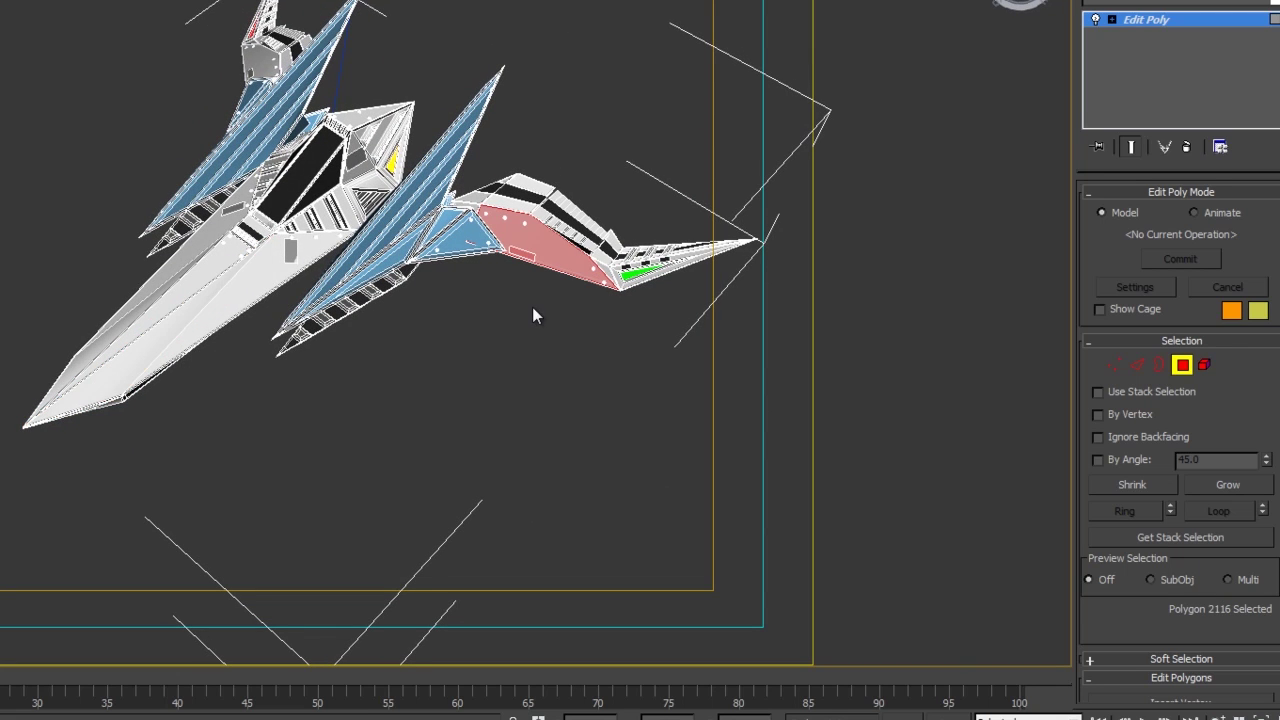
click(255, 287)
click(183, 310)
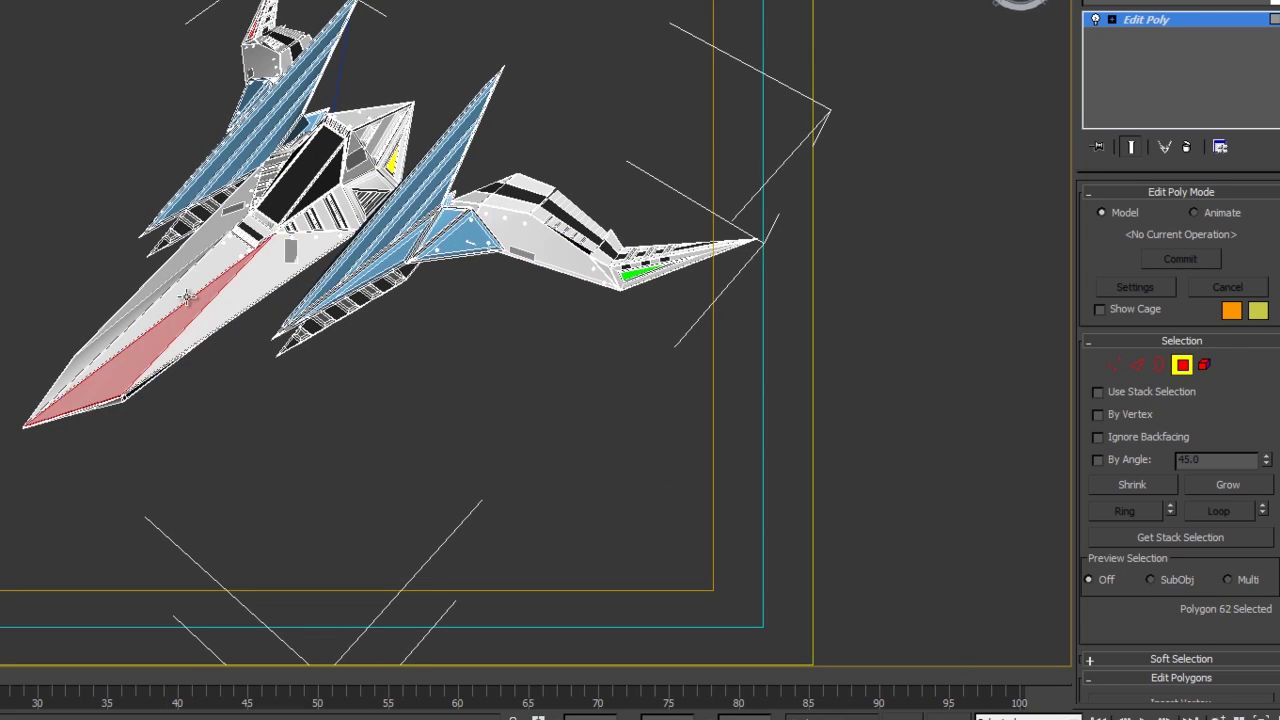
click(188, 270)
click(182, 262)
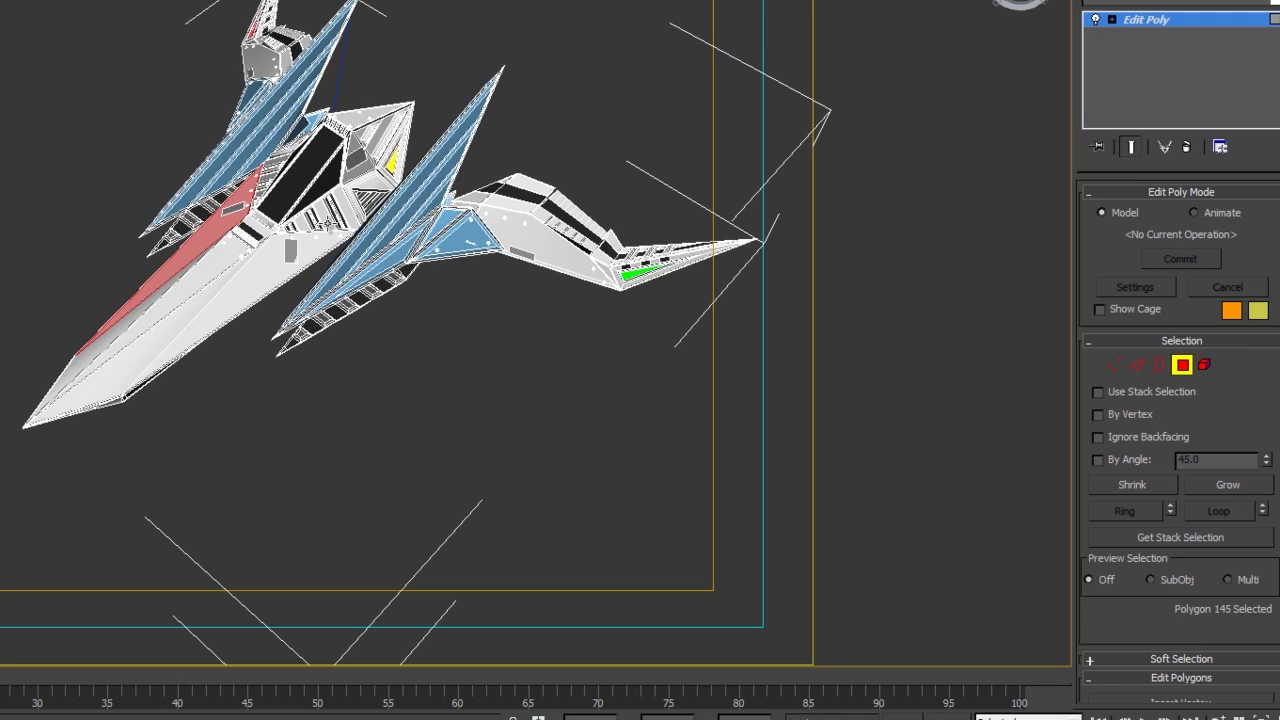
click(323, 213)
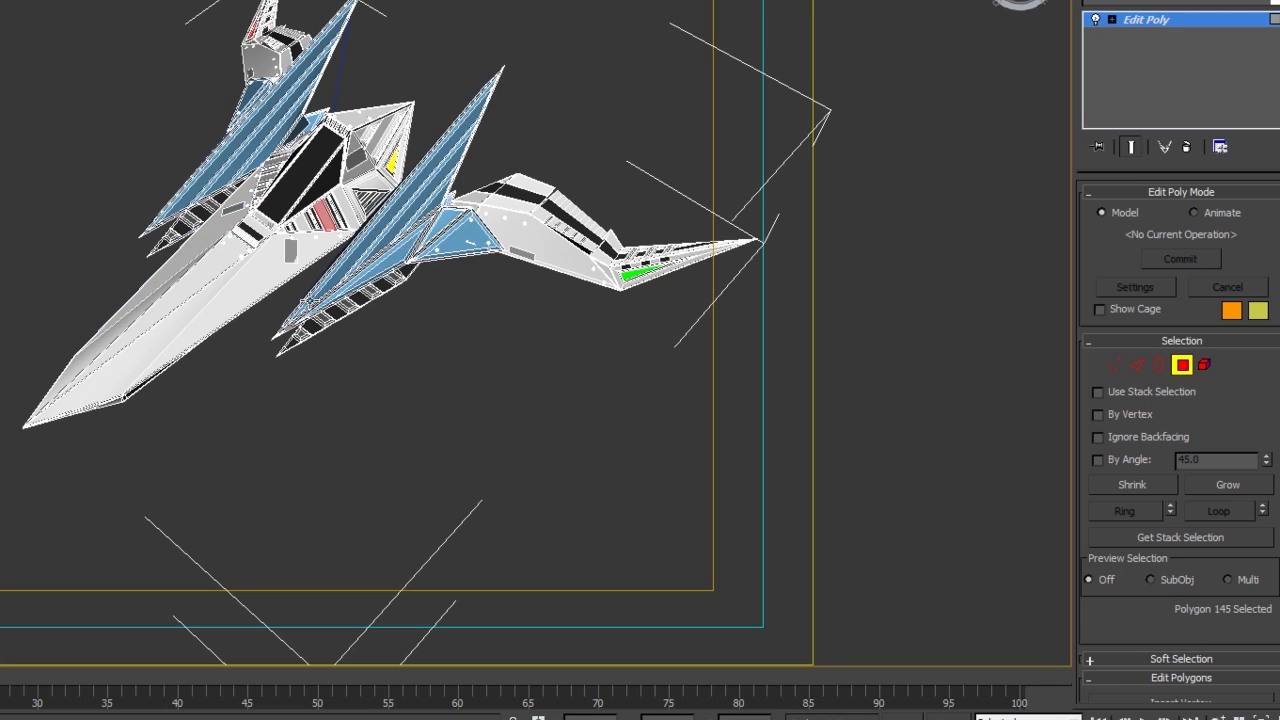
click(547, 256)
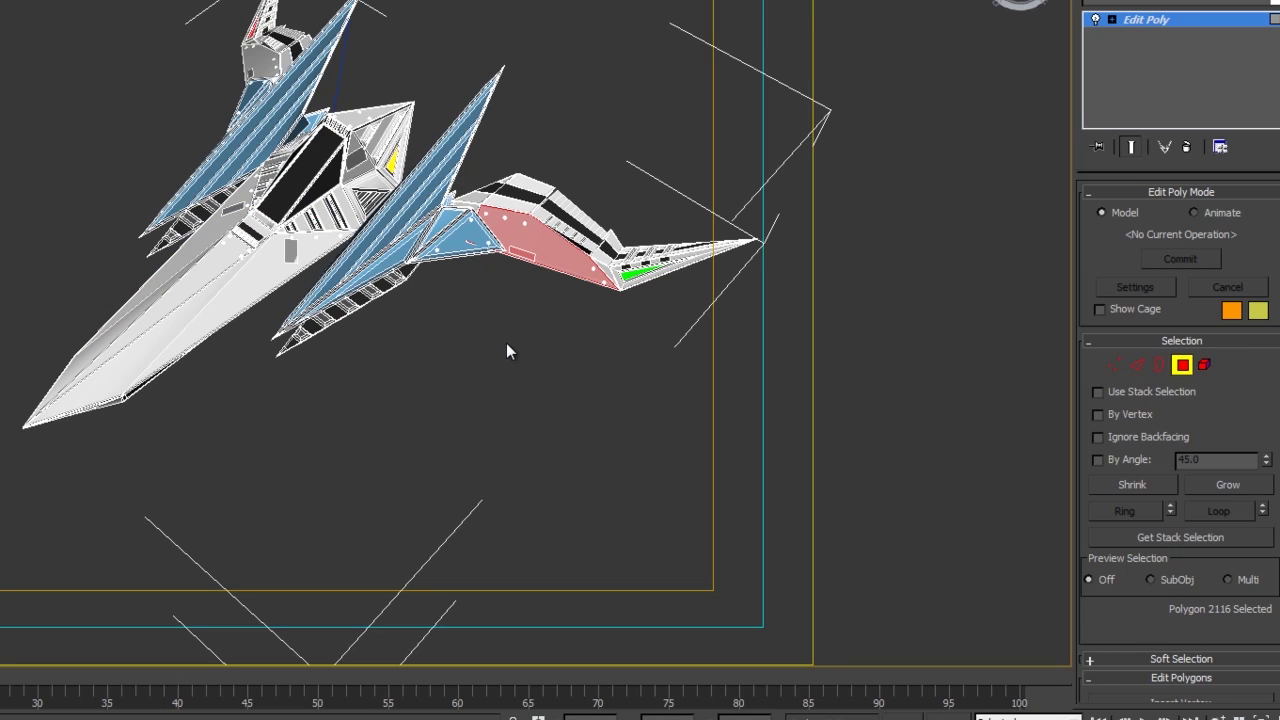
mouse_move(374, 349)
alt+middle_down()
mouse_move(440, 165)
mouse_move(371, 351)
mouse_move(392, 337)
mouse_move(366, 346)
alt+middle_up()
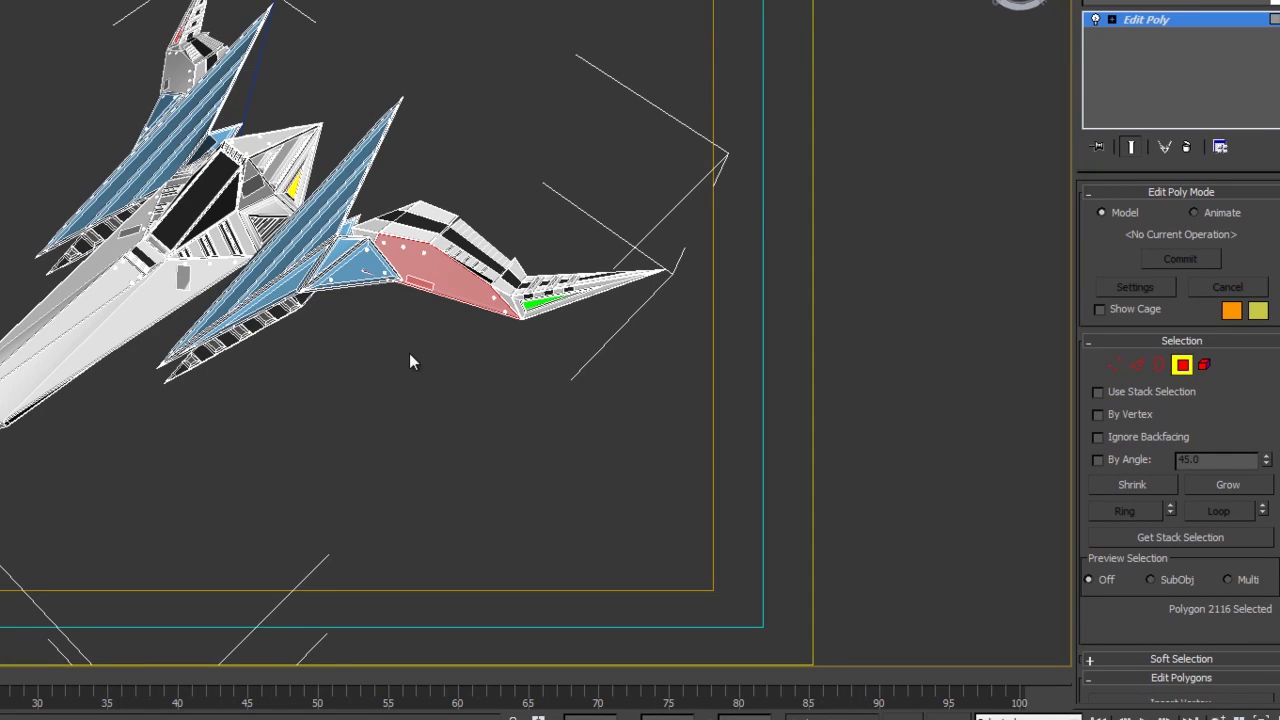
Clear the polygon selection and add an Unwrap UVW modifier above the ArwingFighter's Edit Poly.
click(449, 400)
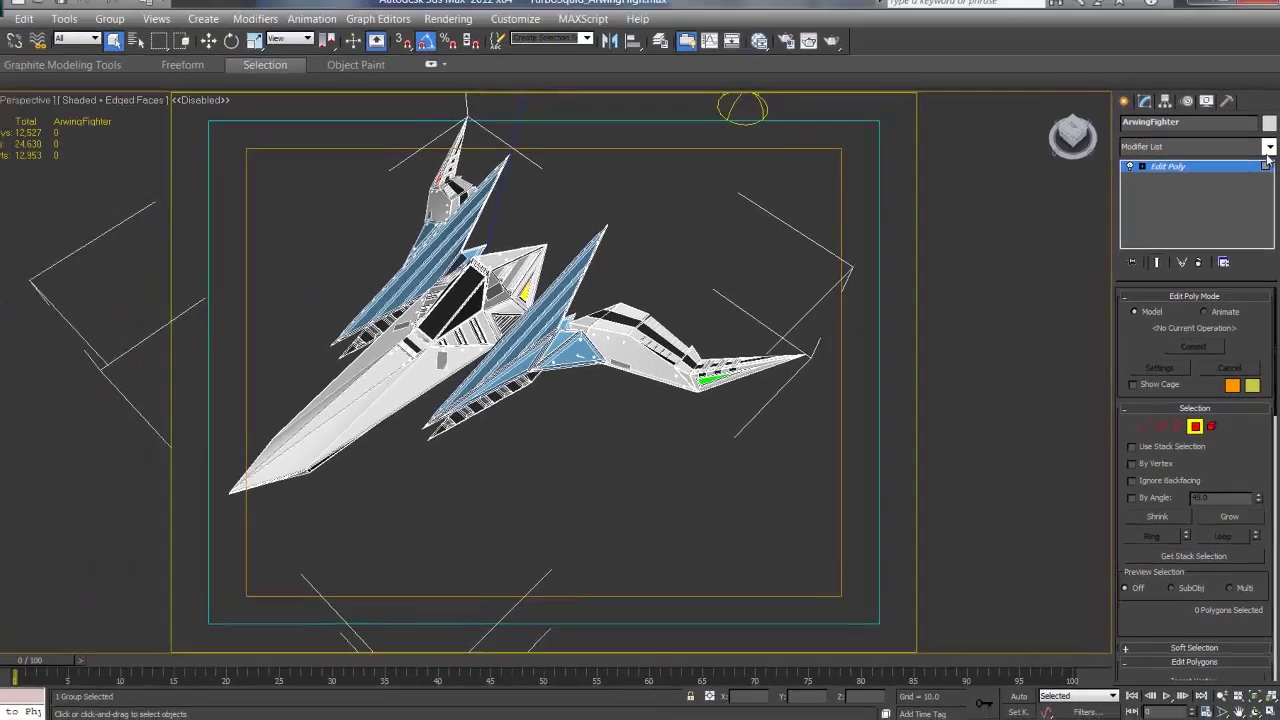
click(1180, 37)
scroll(1179, 344, down, 3)
scroll(1179, 344, down, 15)
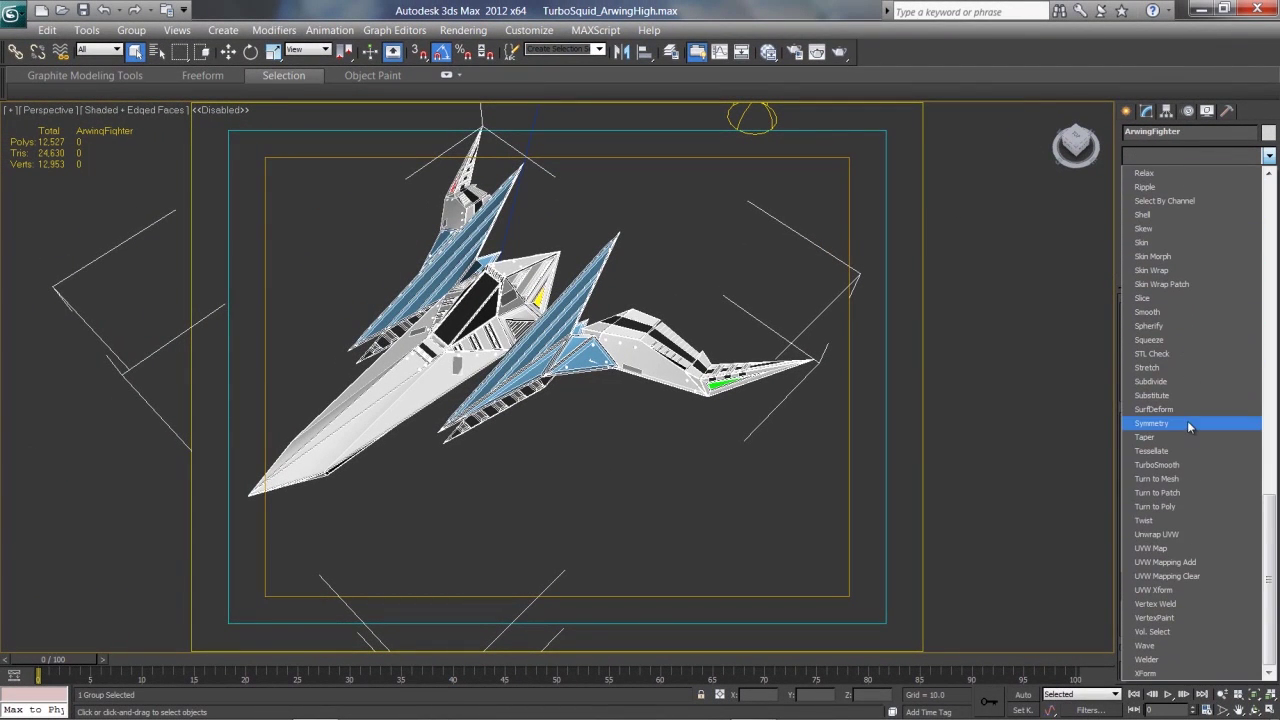
click(1175, 535)
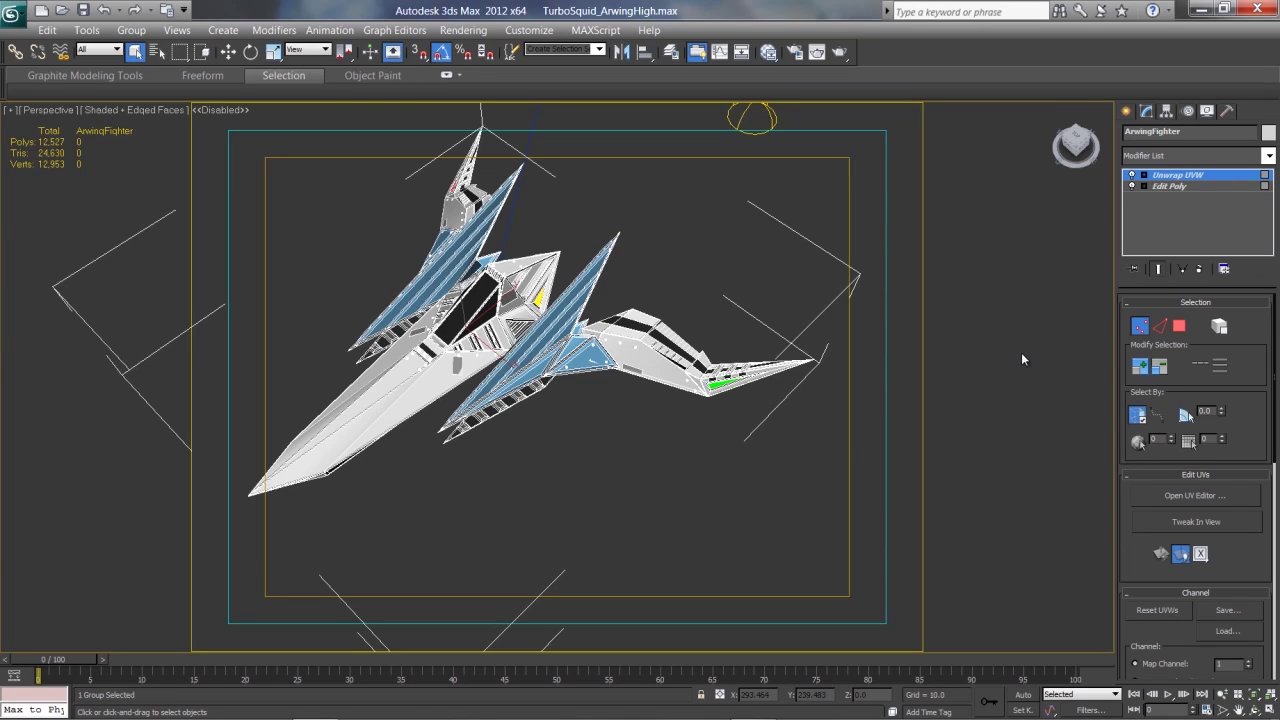
Switch Unwrap UVW to face level and open the UV editor with its Scale tool active.
click(1180, 328)
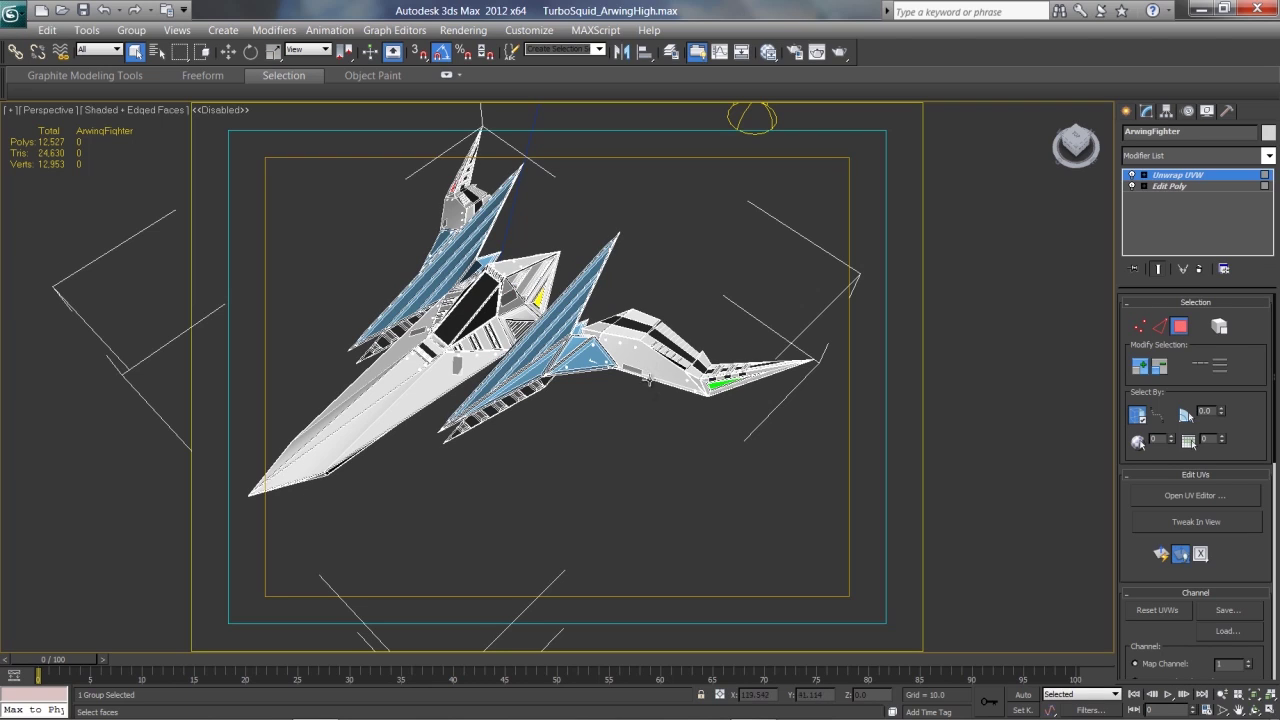
scroll(620, 393, up, 6)
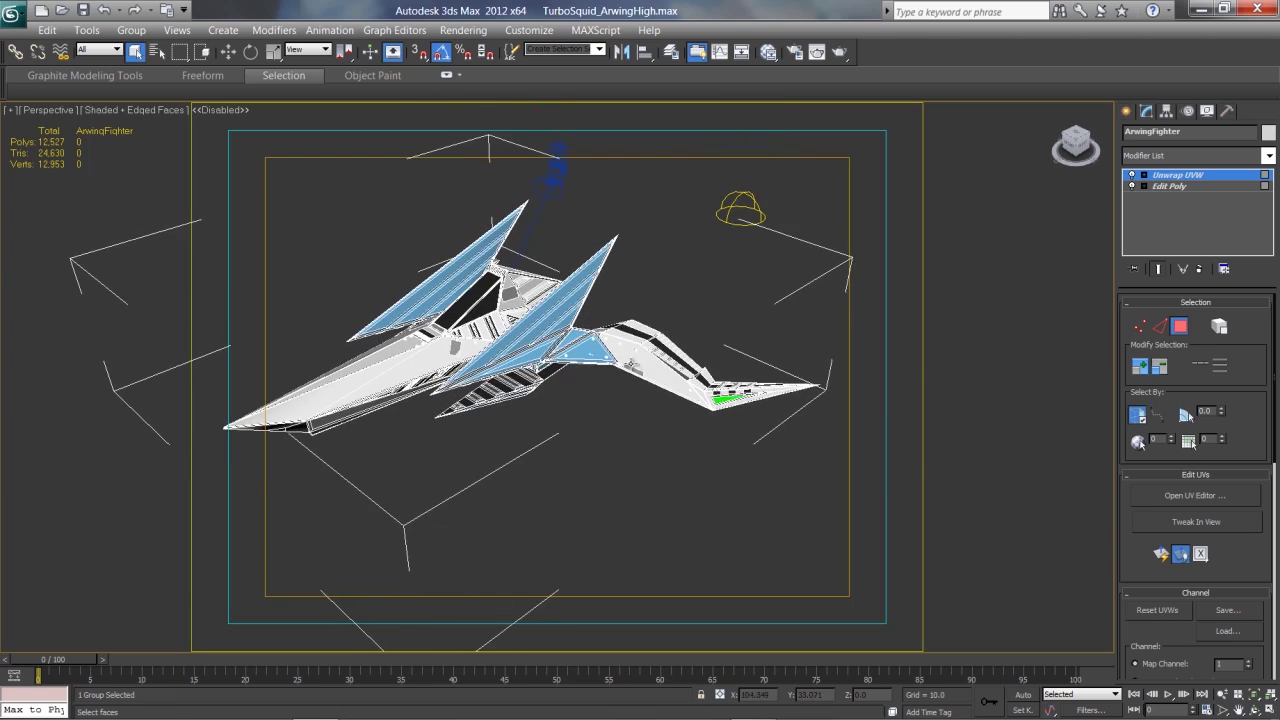
alt+middle_drag(625, 385, 658, 375)
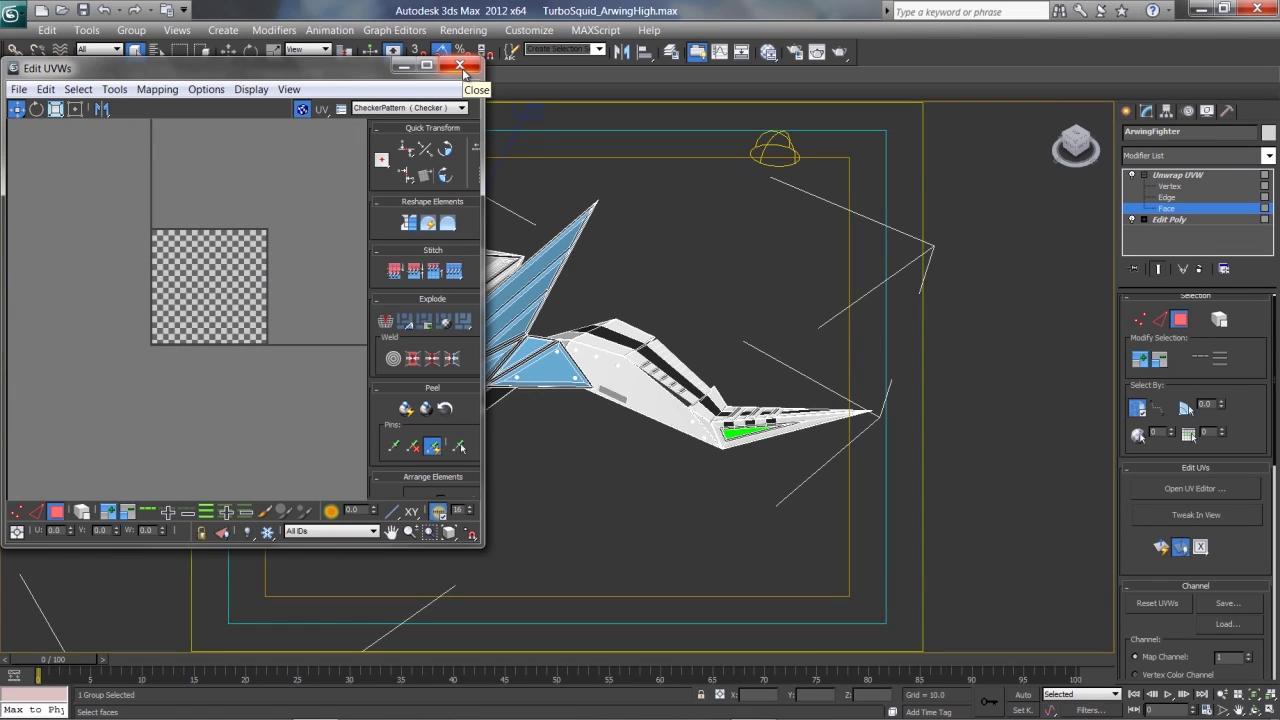
click(56, 110)
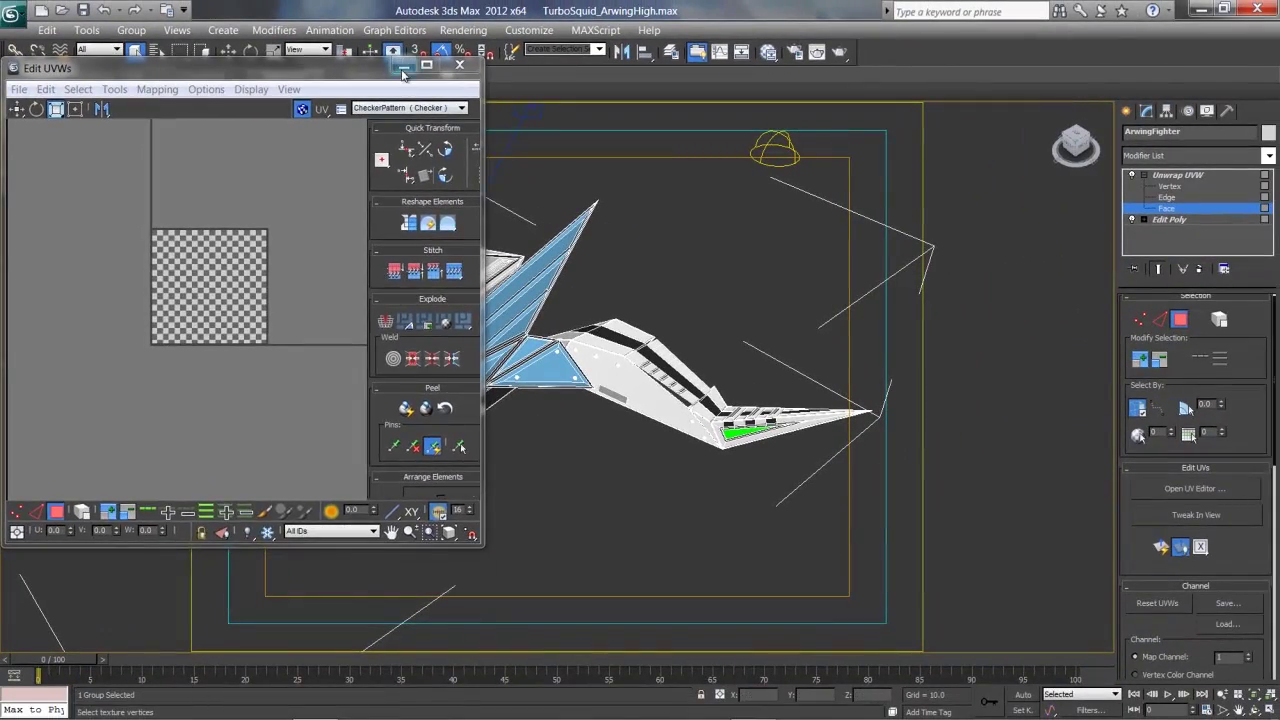
Close the UV editor and remove the Unwrap UVW and Edit Poly modifiers from the ArwingFighter.
click(524, 49)
key(shift+z)
right_click(1175, 175)
click(1128, 206)
key(shift+z)
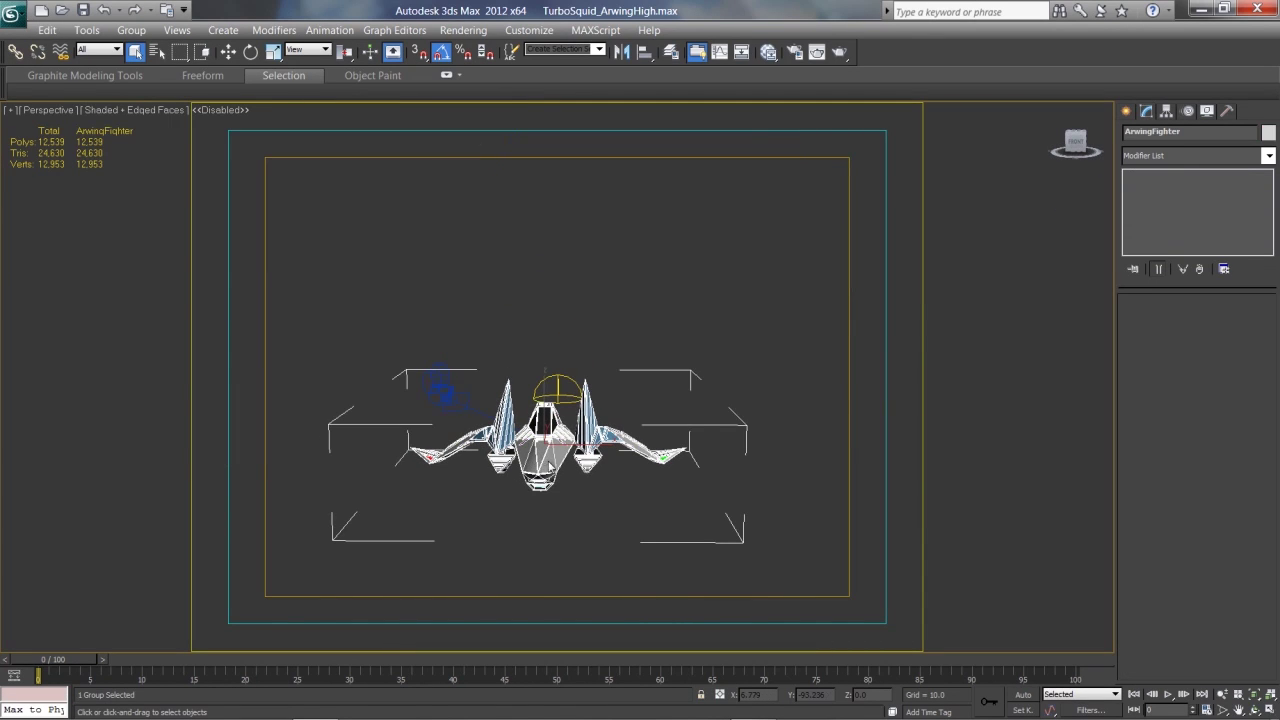
Convert the ArwingFighter to Editable Poly and add a fresh Edit Poly modifier to it.
right_click(544, 461)
mouse_move(604, 620)
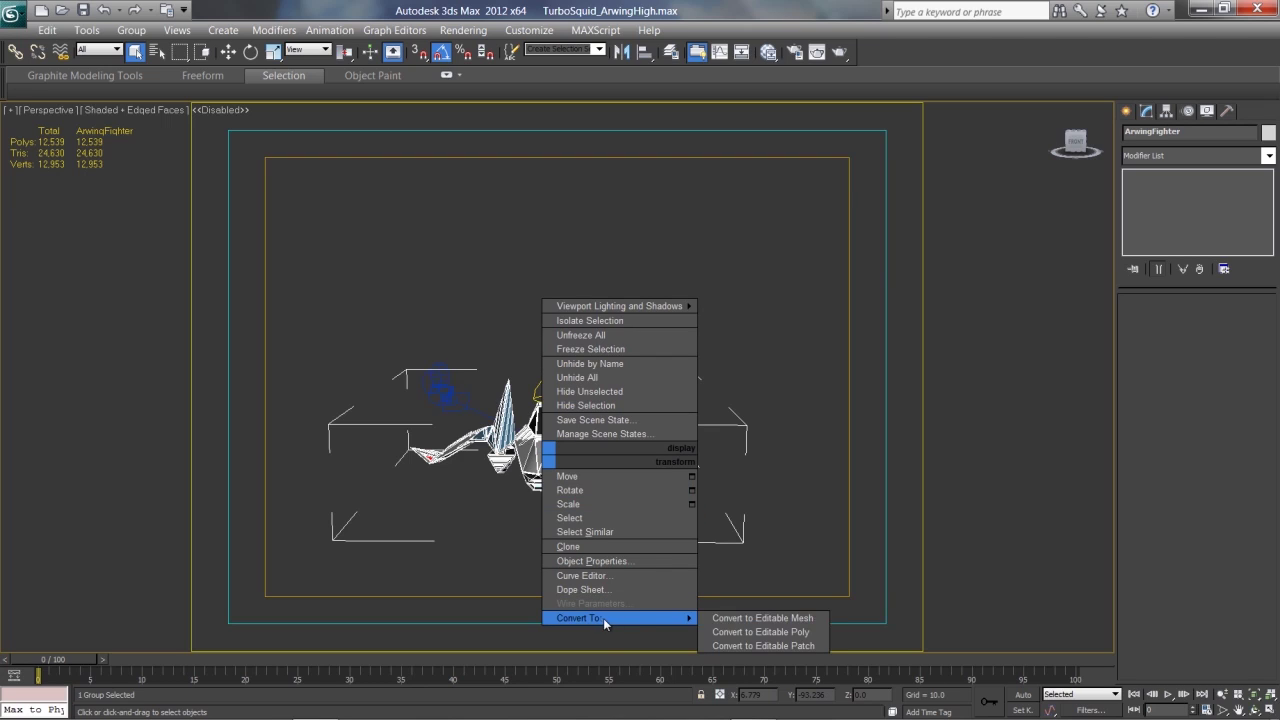
click(777, 632)
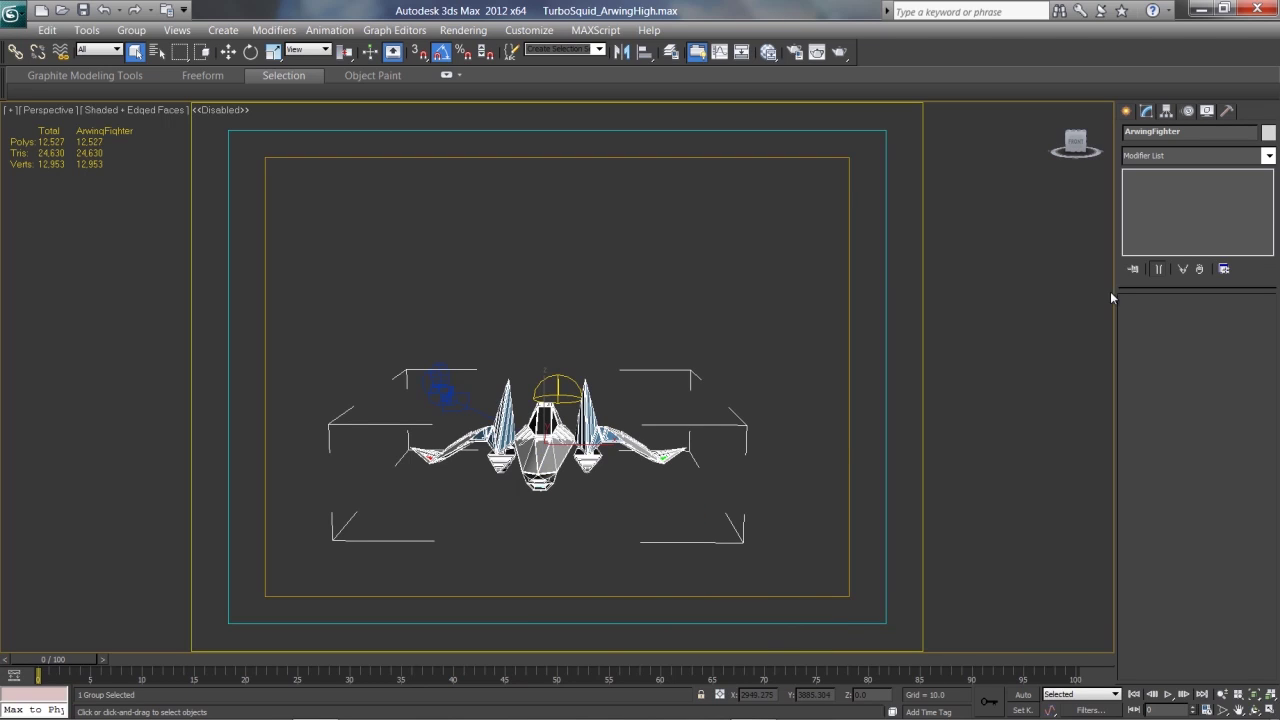
click(1268, 155)
scroll(1175, 311, down, 1)
scroll(1175, 311, down, 7)
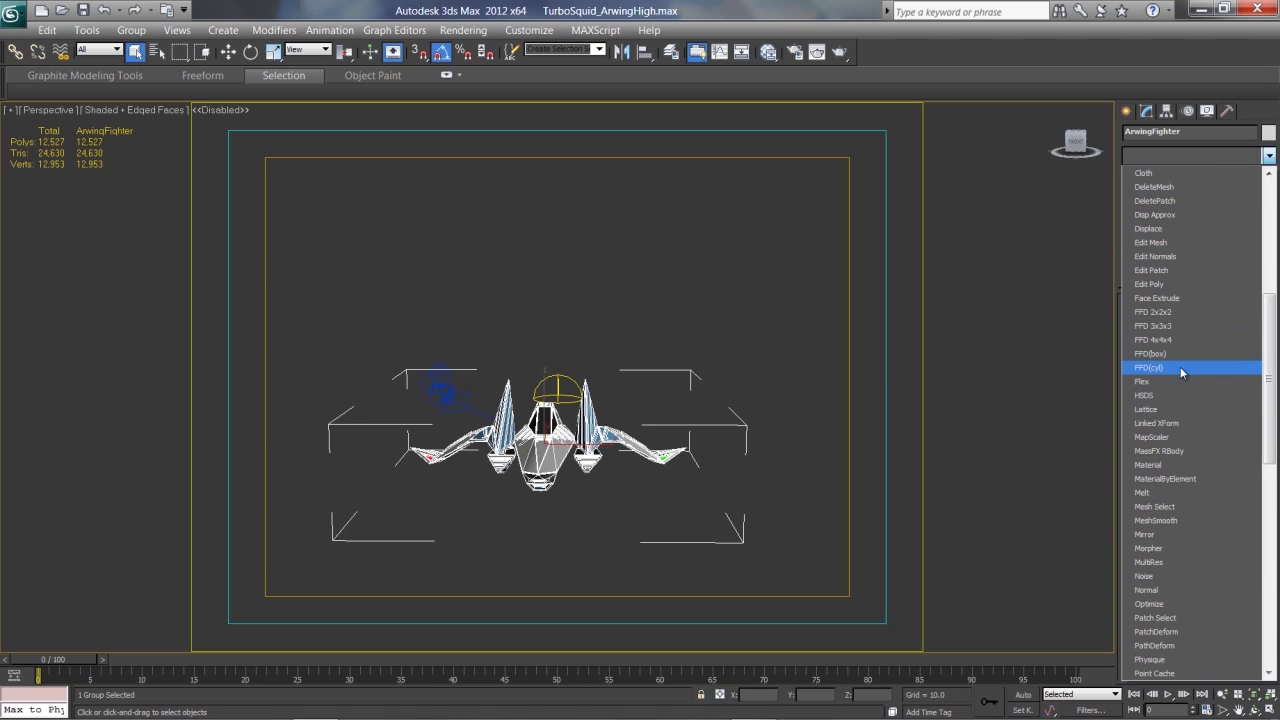
click(1160, 284)
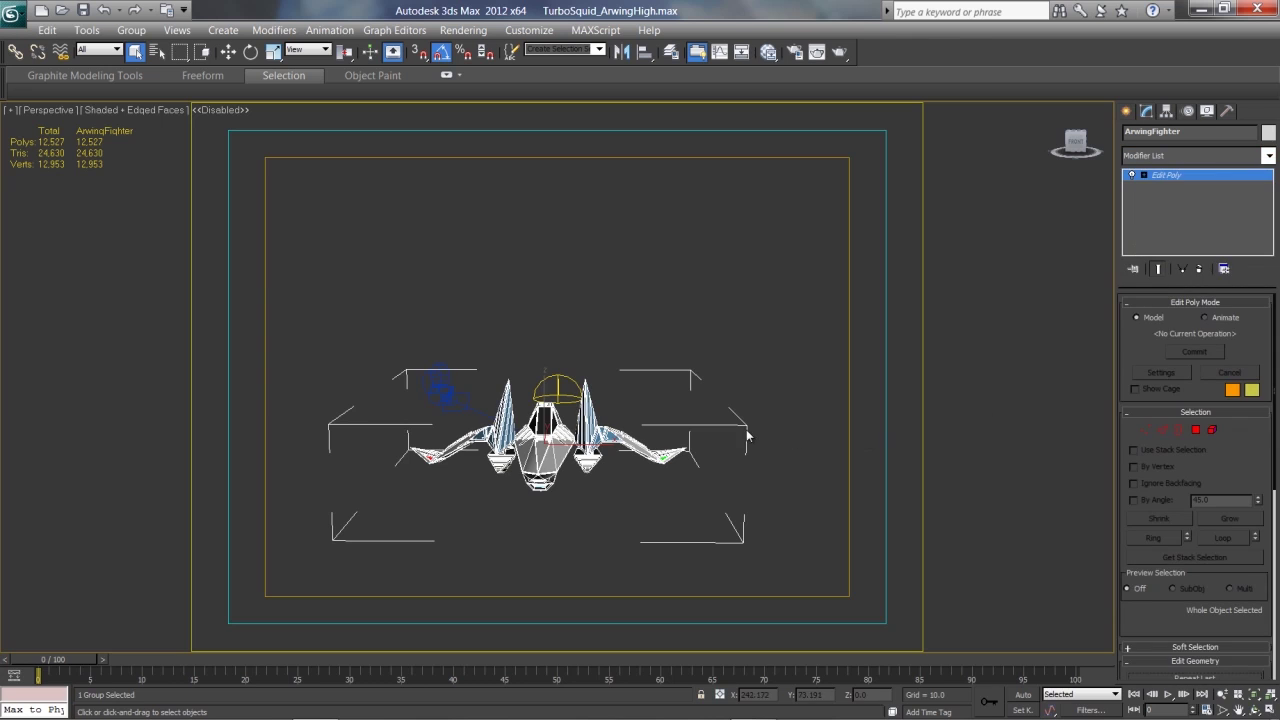
Select a single face along the Arwing's nose at the Edit Poly polygon level, and exit polygon level.
alt+middle_drag(713, 408, 682, 450)
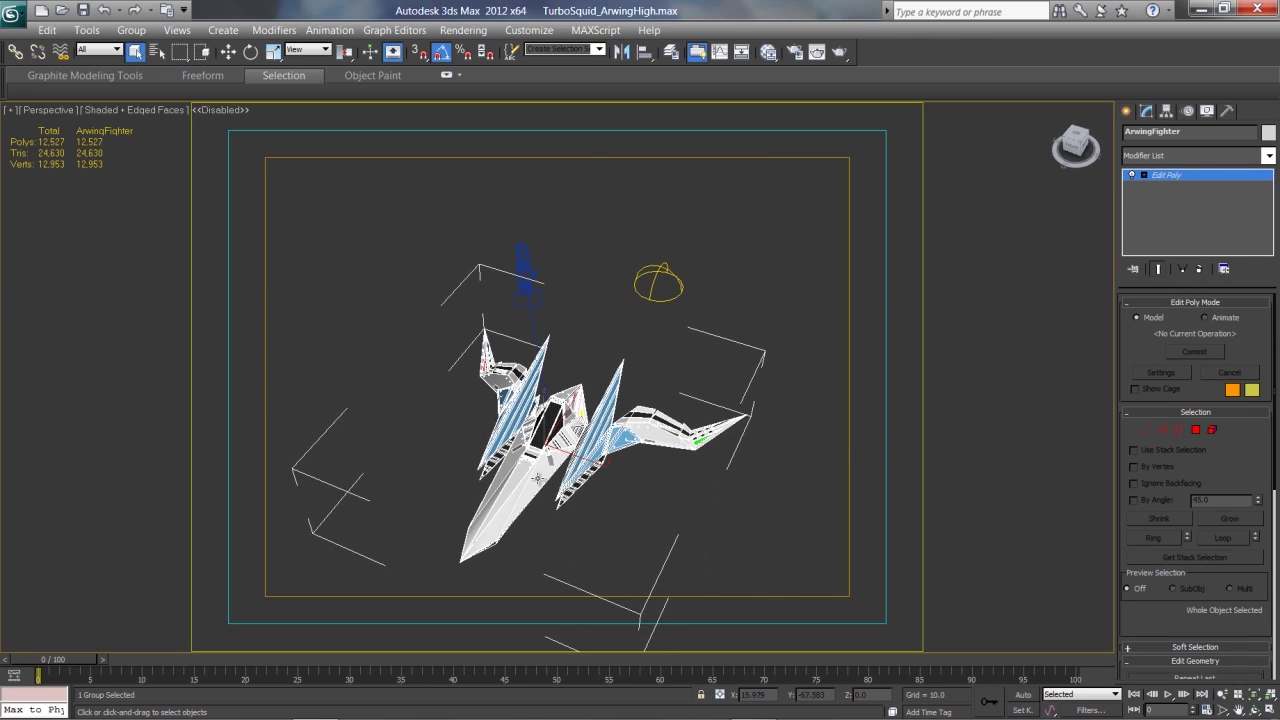
click(1195, 429)
click(517, 497)
click(512, 495)
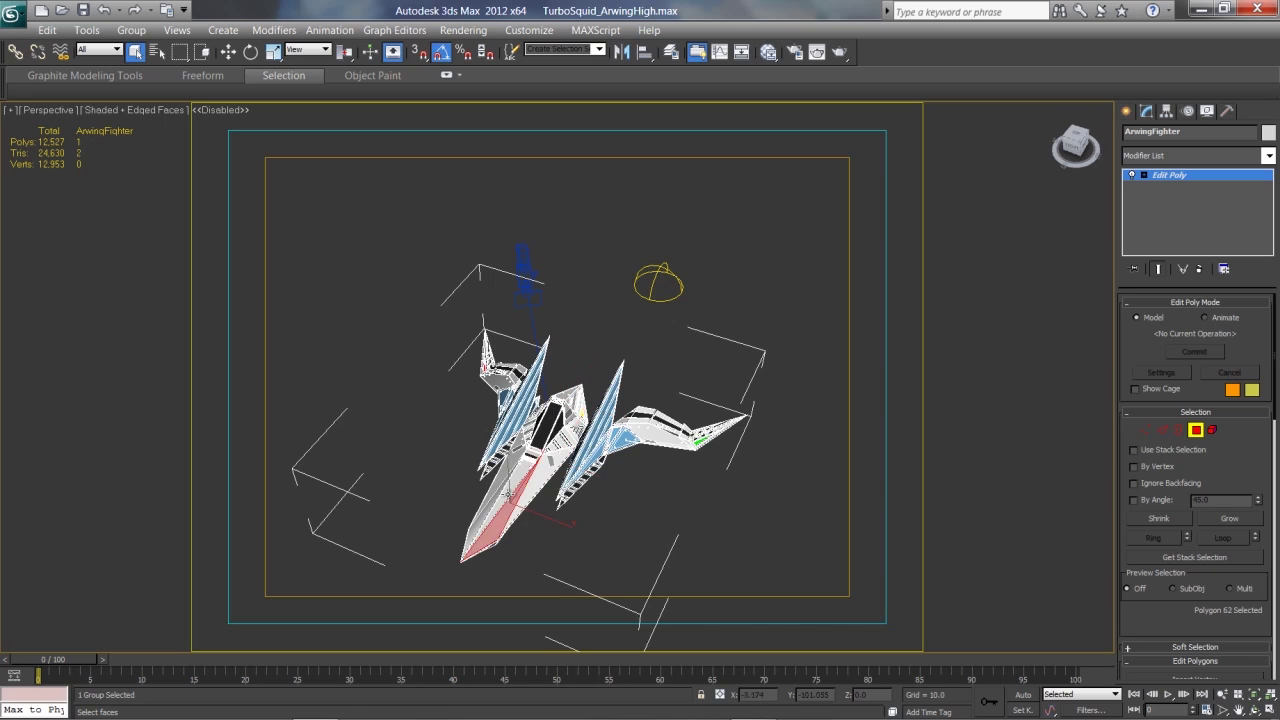
click(1195, 430)
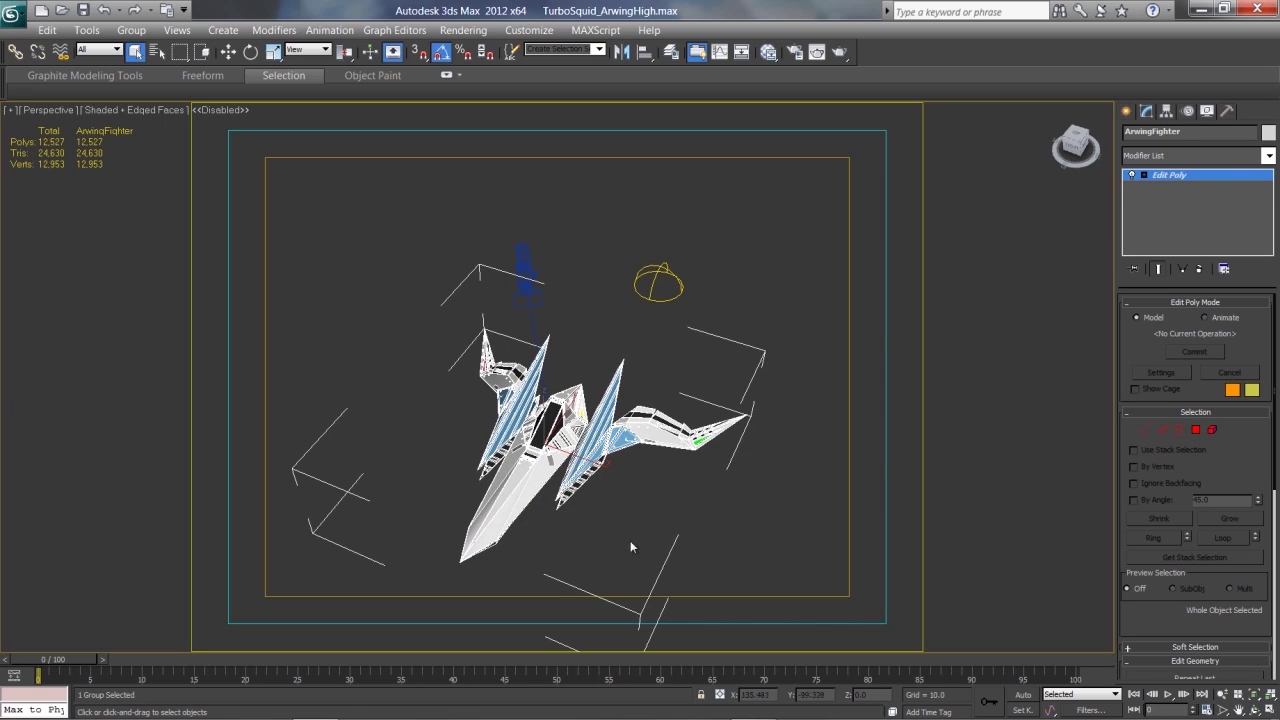
Add an Unwrap UVW modifier on top of the ArwingFighter's Edit Poly.
alt+middle_drag(543, 512, 610, 430)
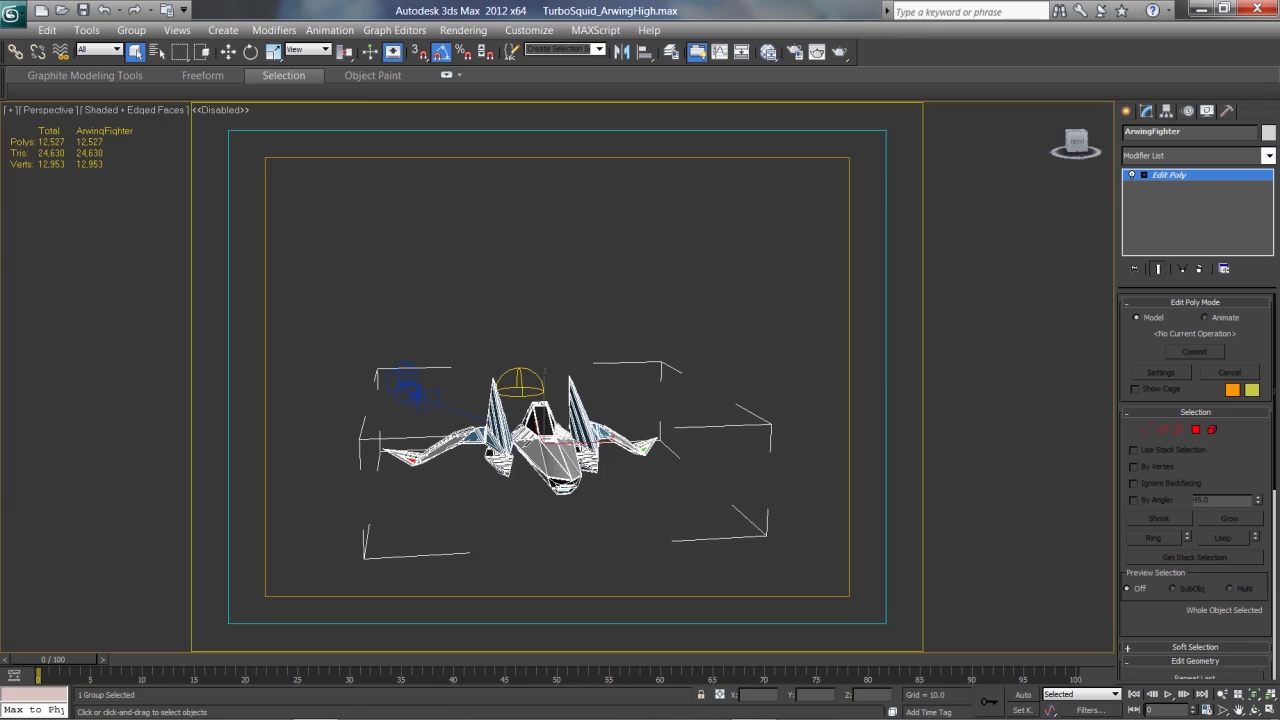
click(1268, 155)
scroll(1195, 333, down, 20)
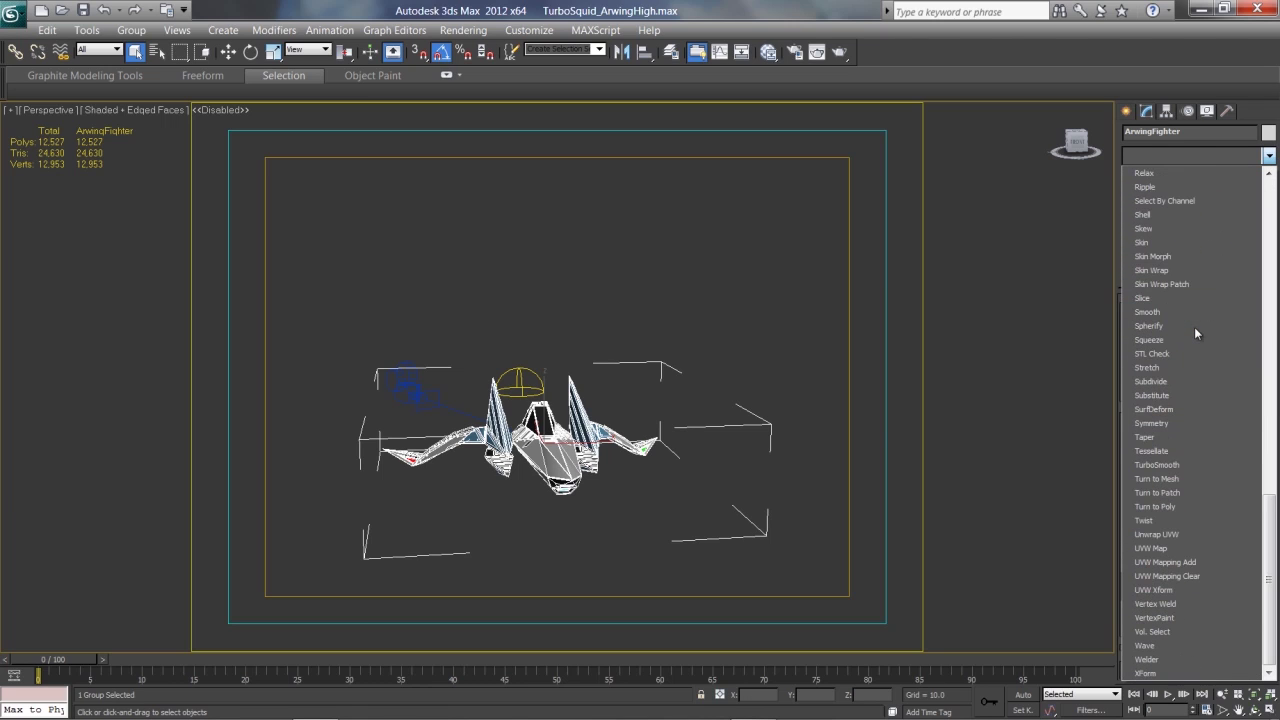
click(1156, 534)
Switch Unwrap UVW to face level and select the large face of the green-tipped wing.
alt+middle_drag(718, 408, 678, 418)
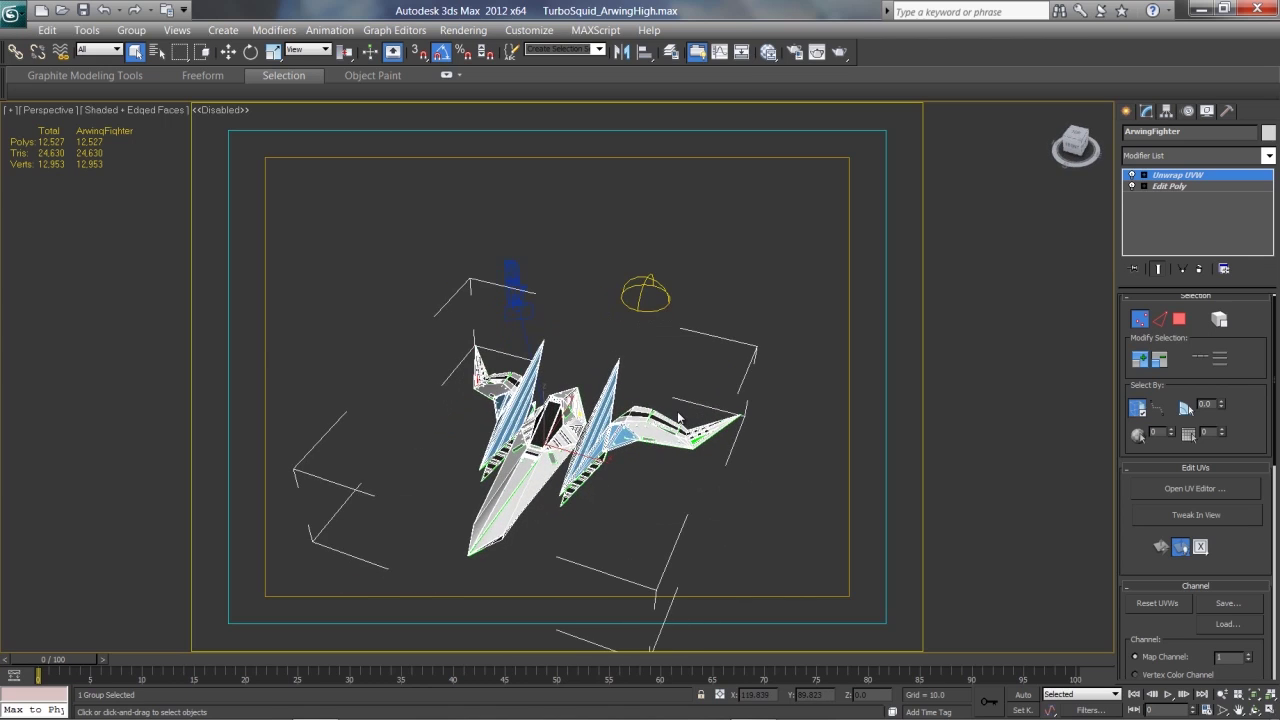
click(1179, 319)
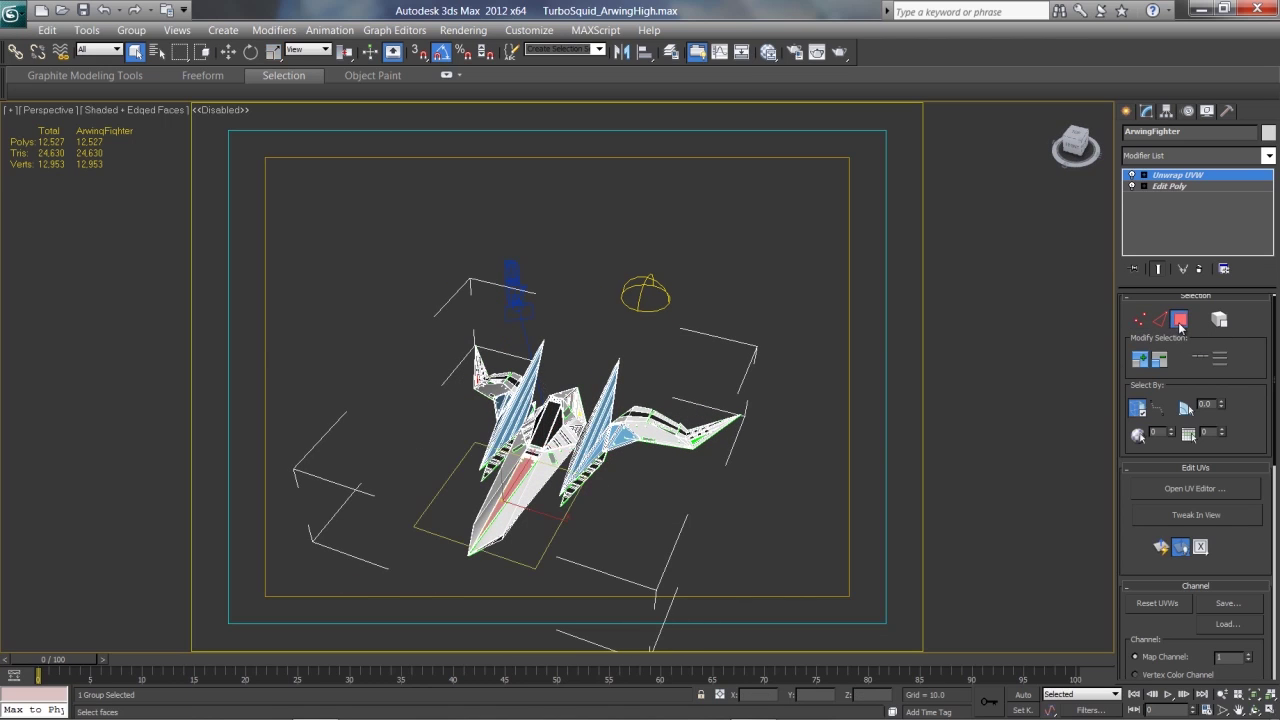
click(655, 434)
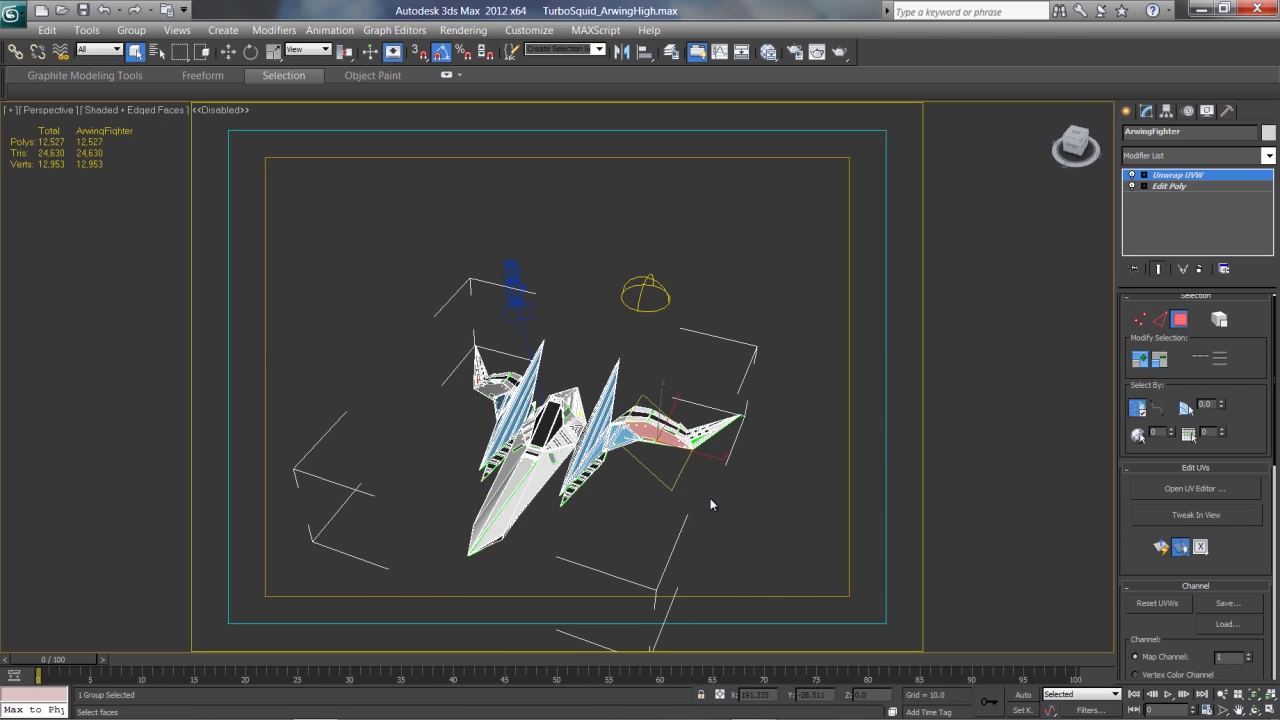
alt+middle_drag(734, 499, 845, 515)
scroll(680, 466, up, 4)
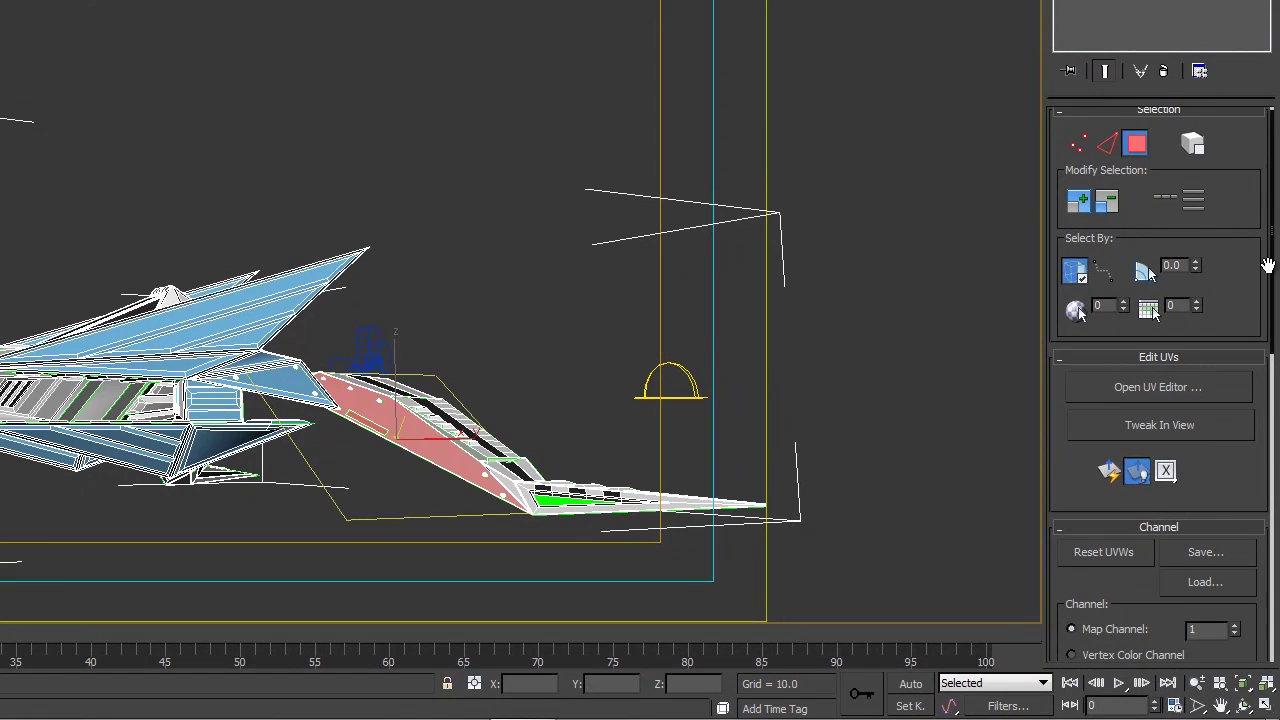
Apply a planar map projection to the selected wing face and exit the projection mode.
drag(1267, 265, 1268, 518)
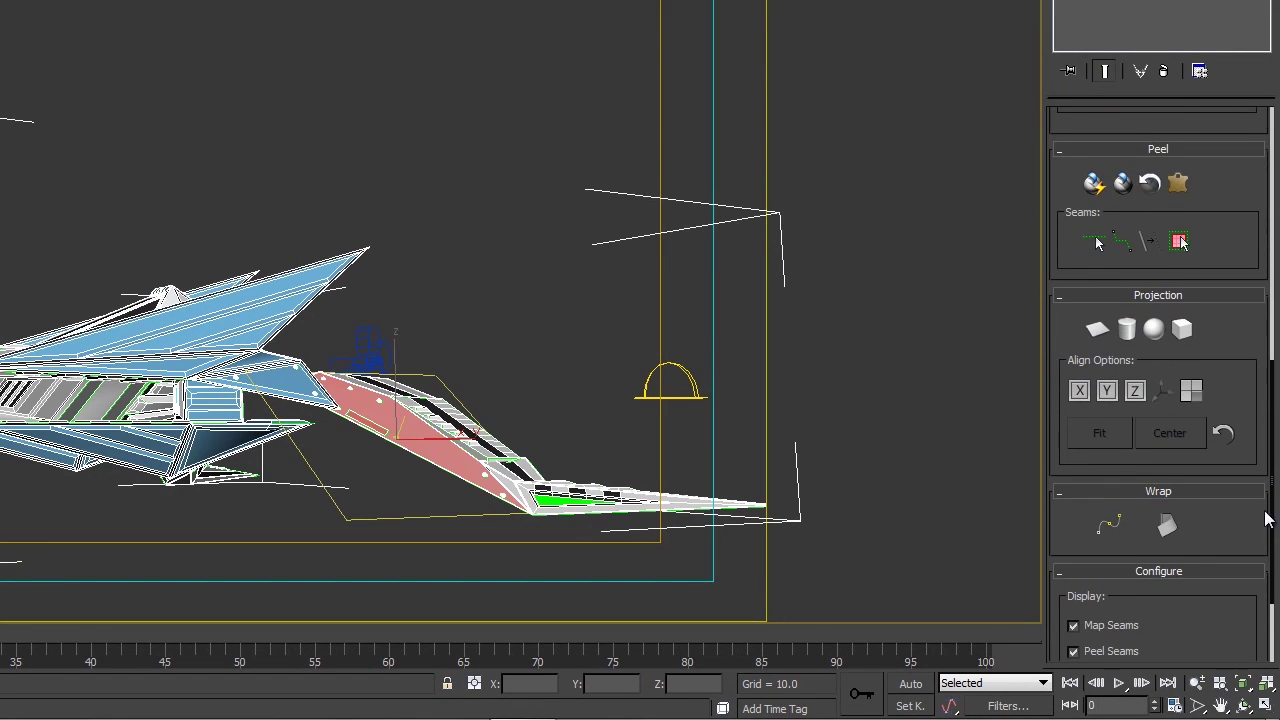
click(1097, 329)
alt+middle_drag(576, 303, 372, 380)
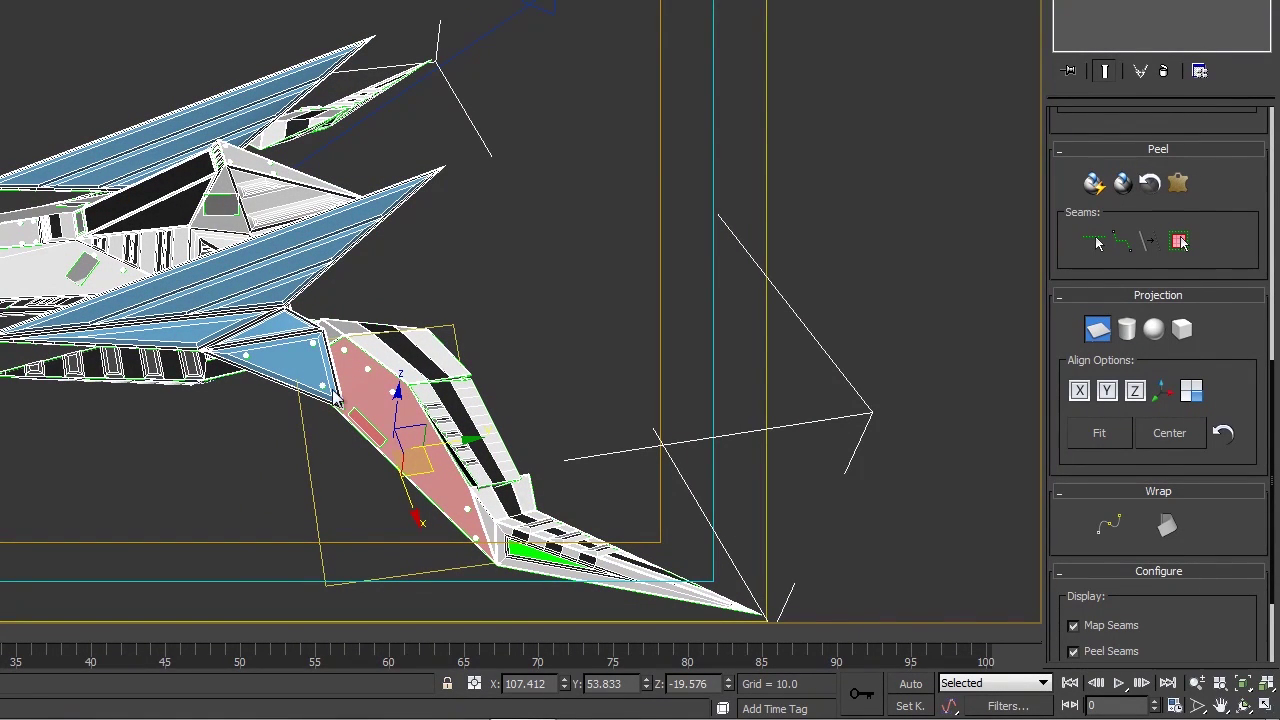
click(1097, 329)
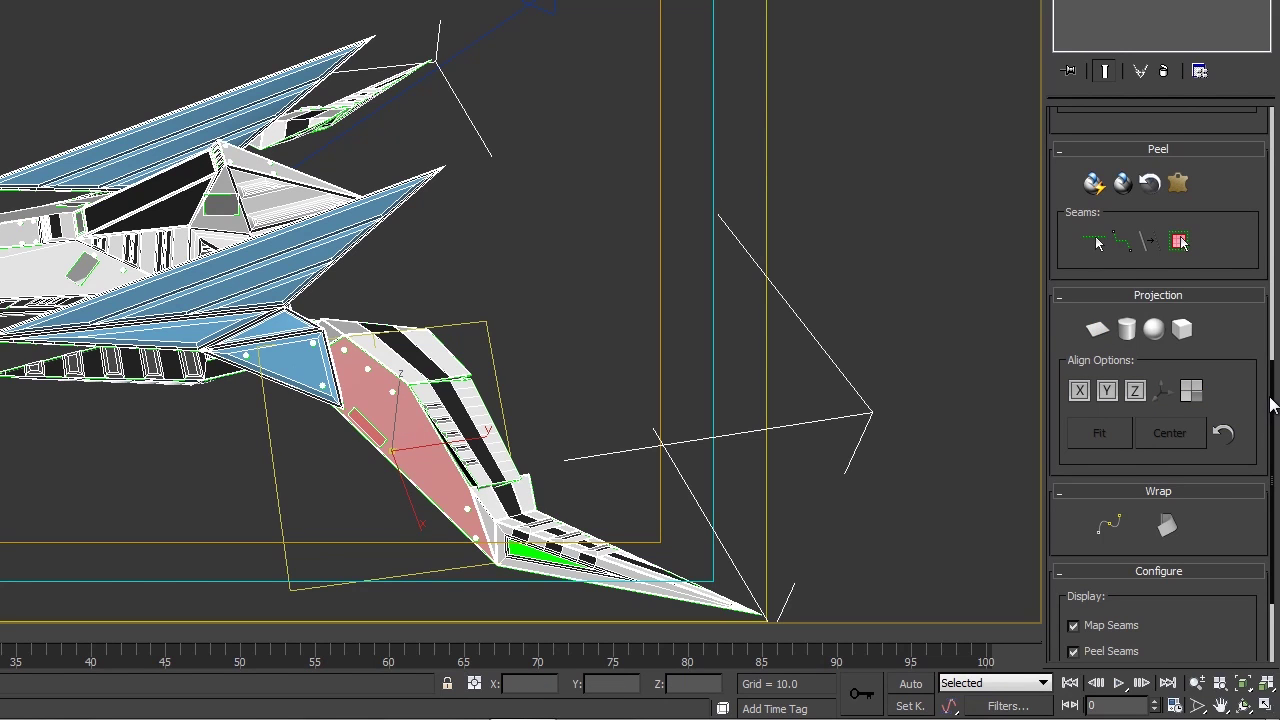
Open the UV editor and bring the whole checker-patterned UV tile with the selected wing face into view.
scroll(1198, 370, up, 5)
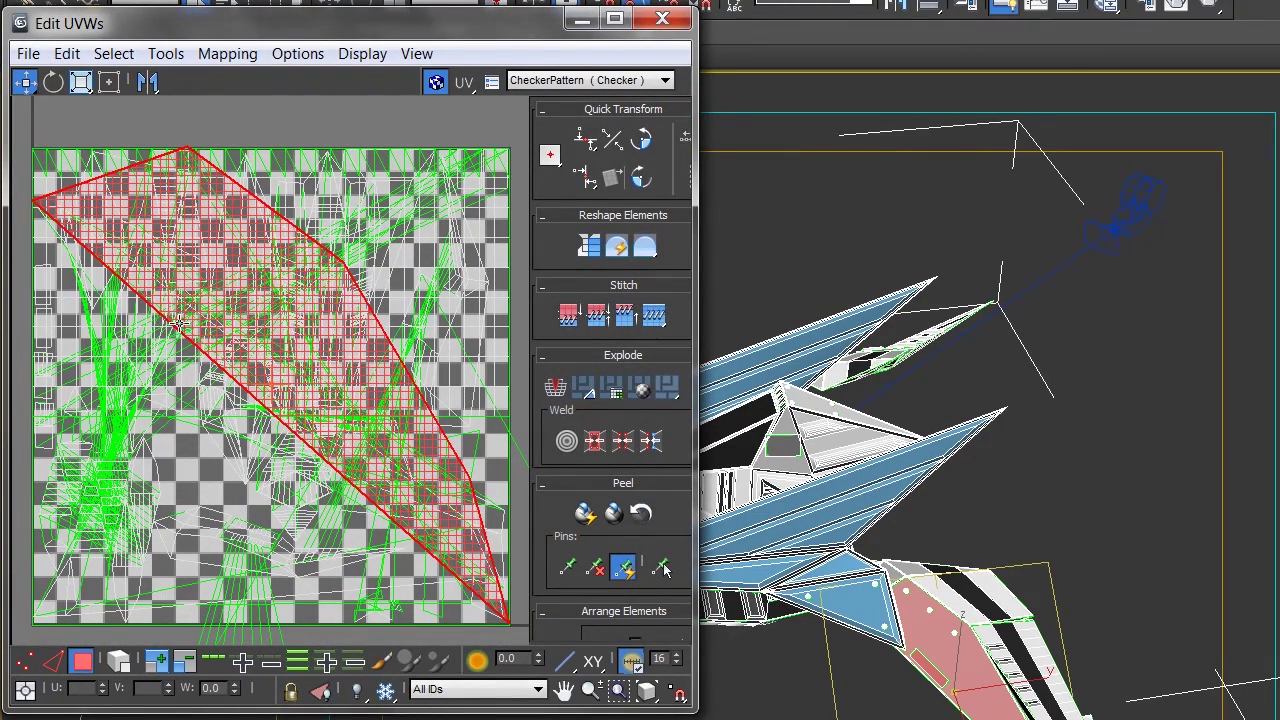
scroll(216, 323, down, 3)
scroll(228, 328, down, 1)
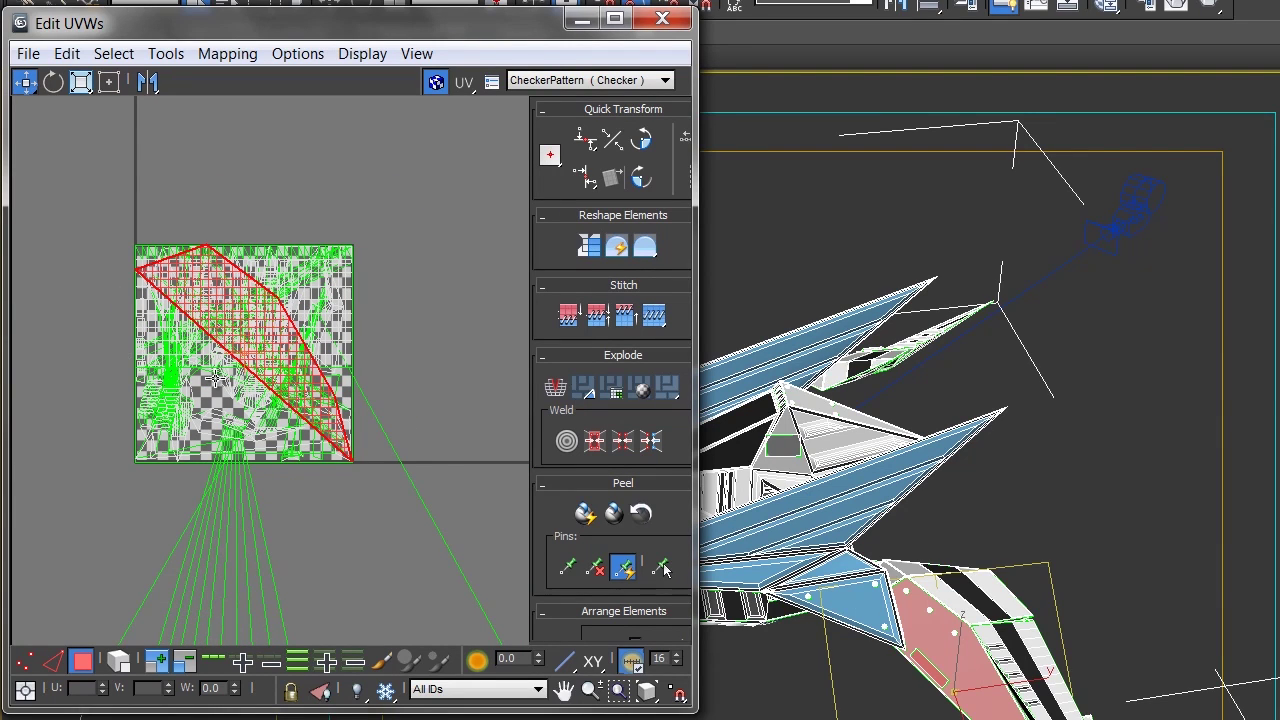
Load the Arwing Materials 2 image from the Textures folder as the UV editor's background texture.
click(645, 81)
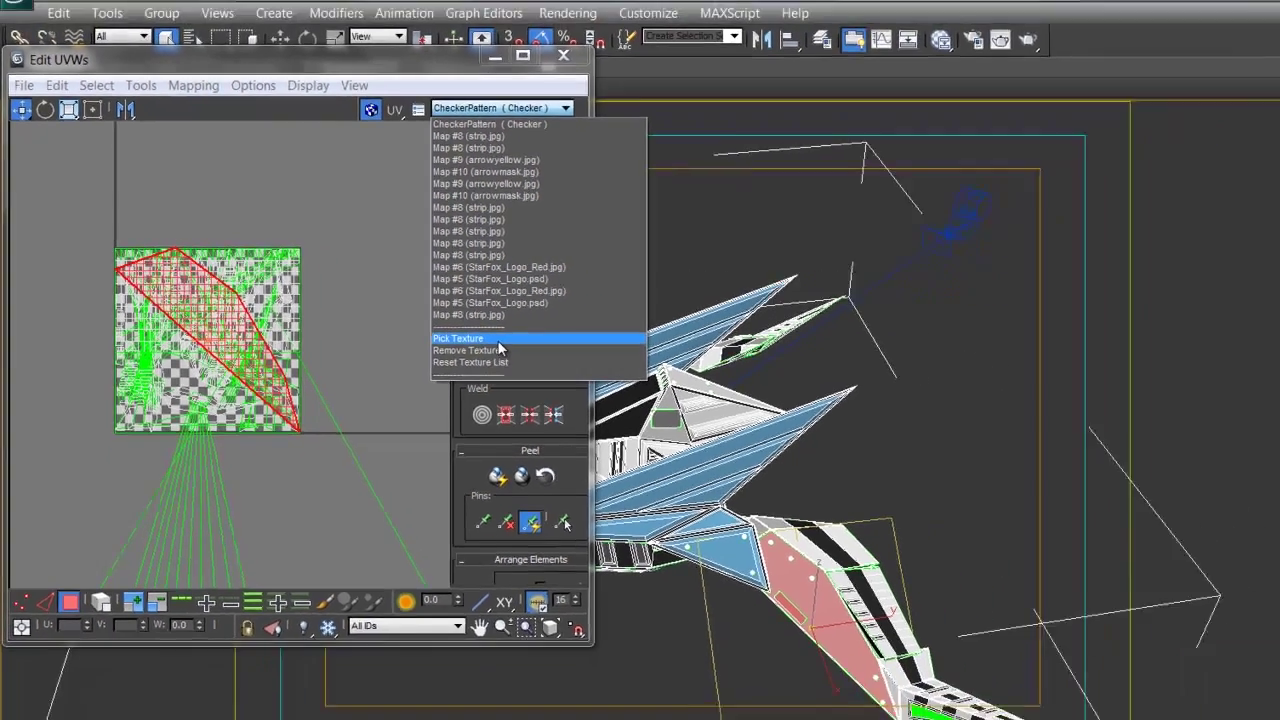
click(600, 353)
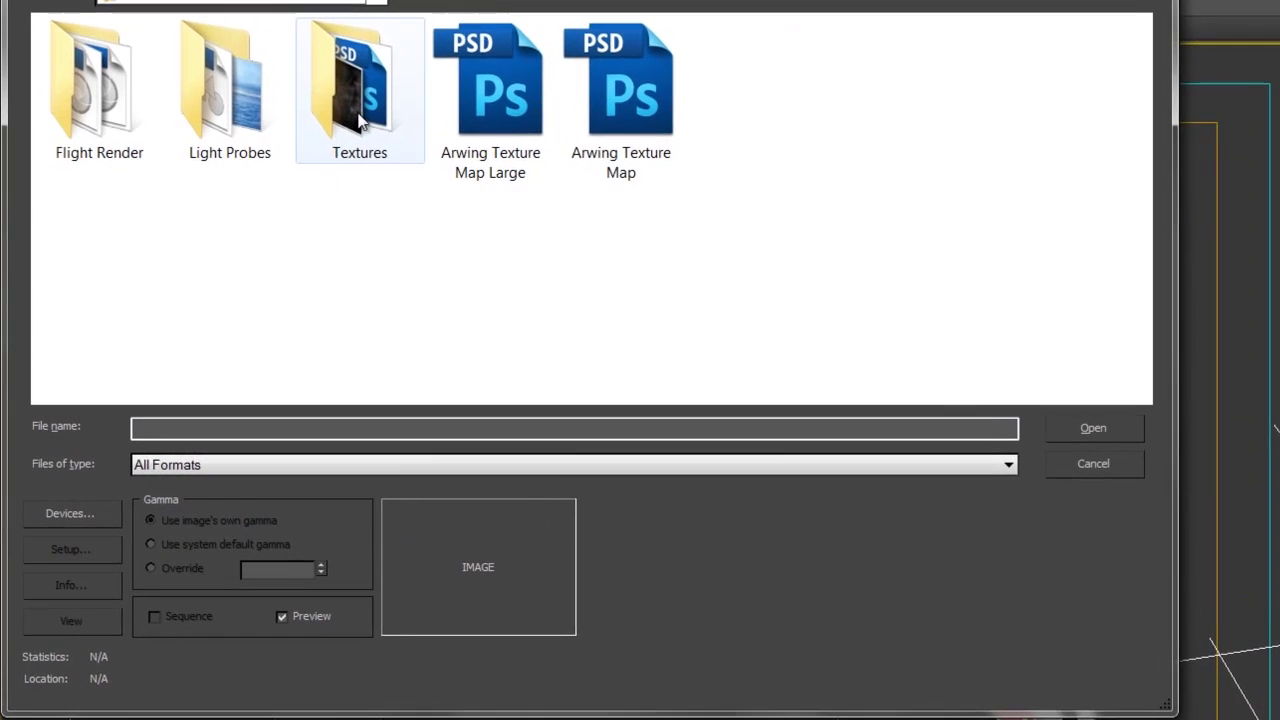
double_click(358, 88)
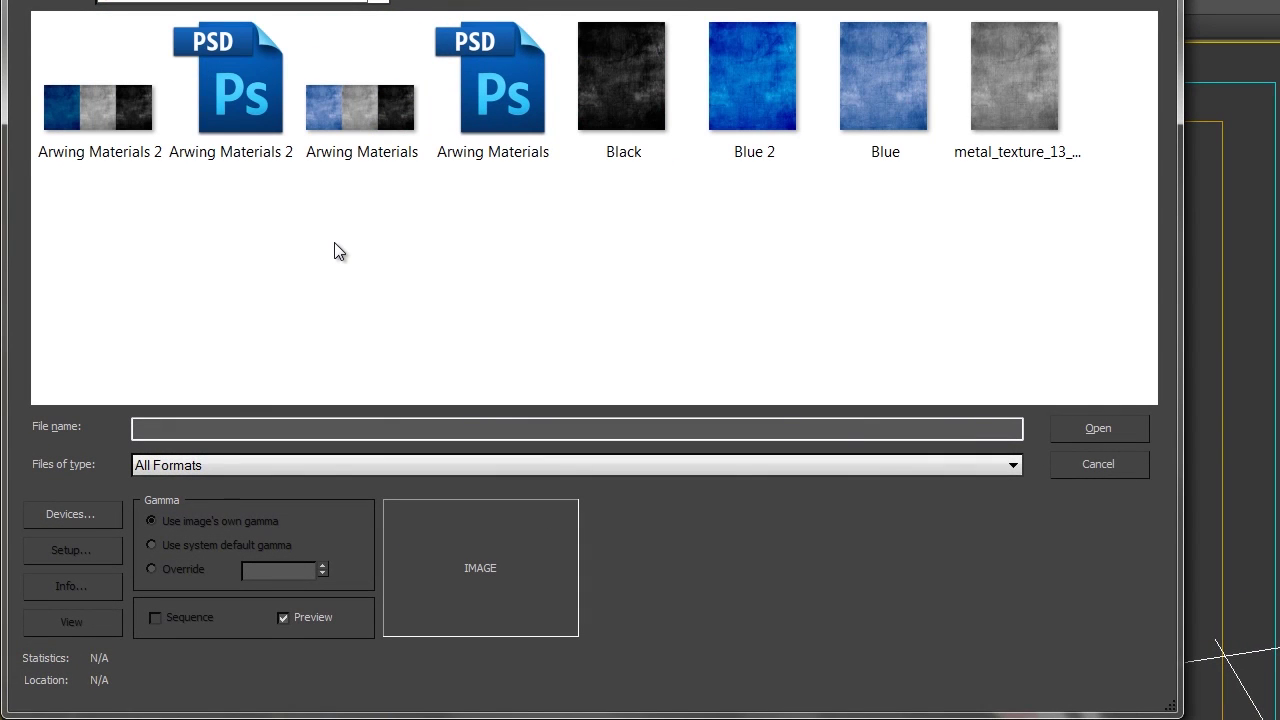
click(78, 125)
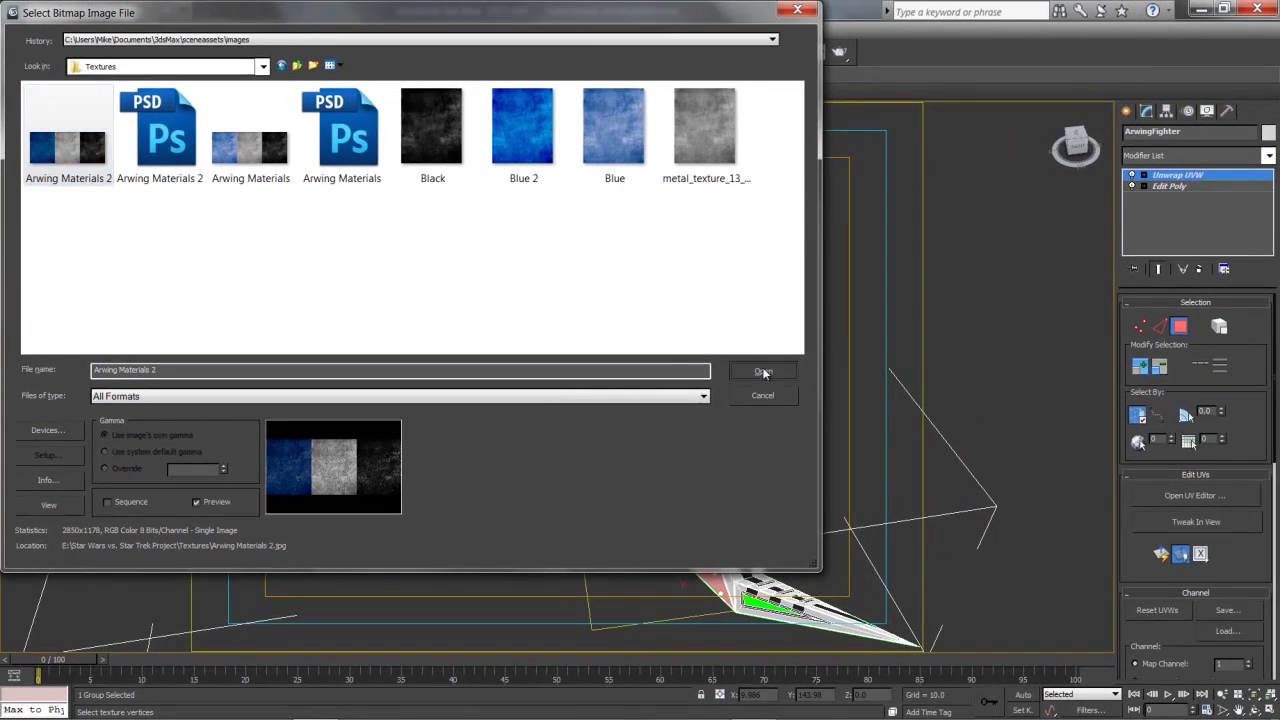
click(1098, 428)
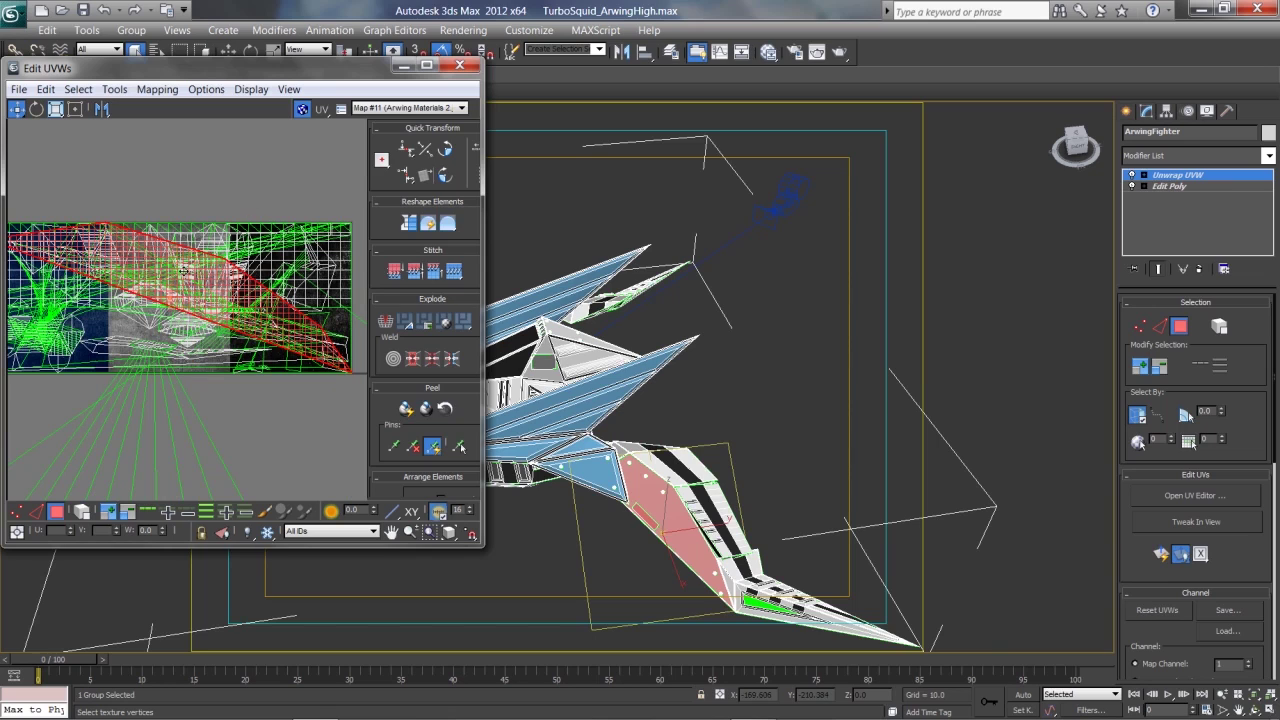
Restrict the UV editor's display to the selected wing face and activate Freeform Mode.
scroll(160, 229, down, 2)
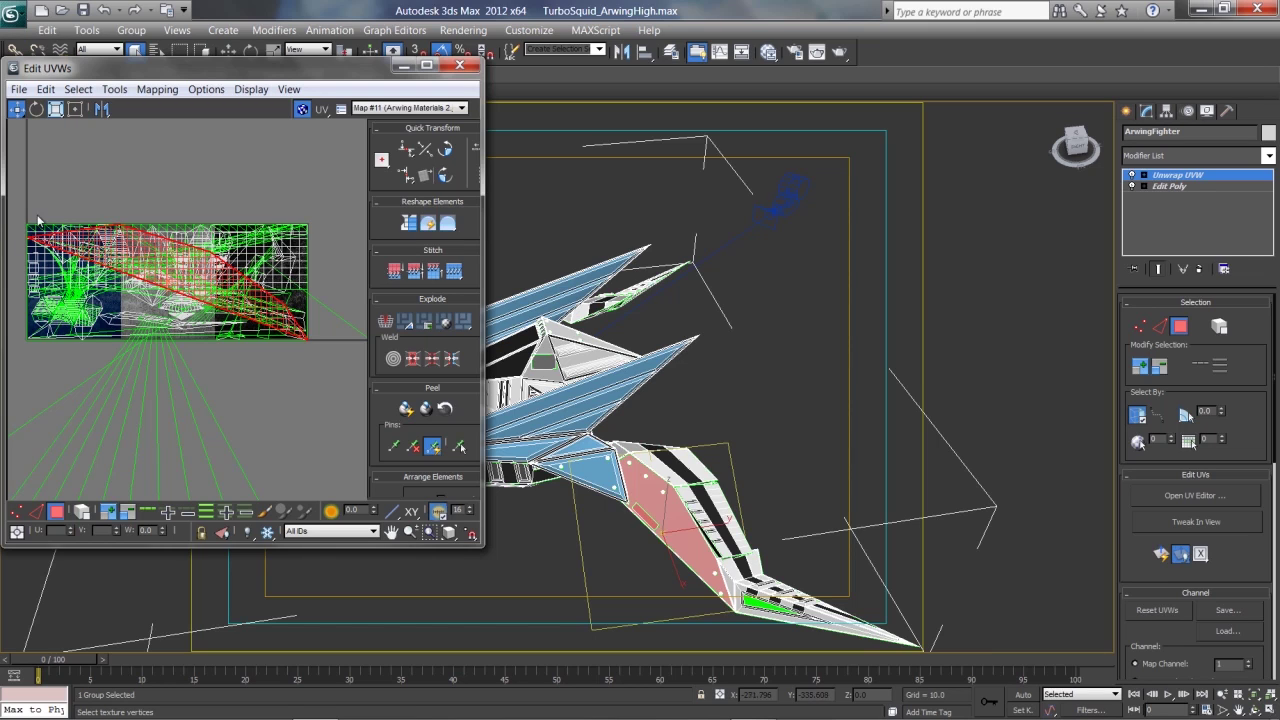
click(58, 108)
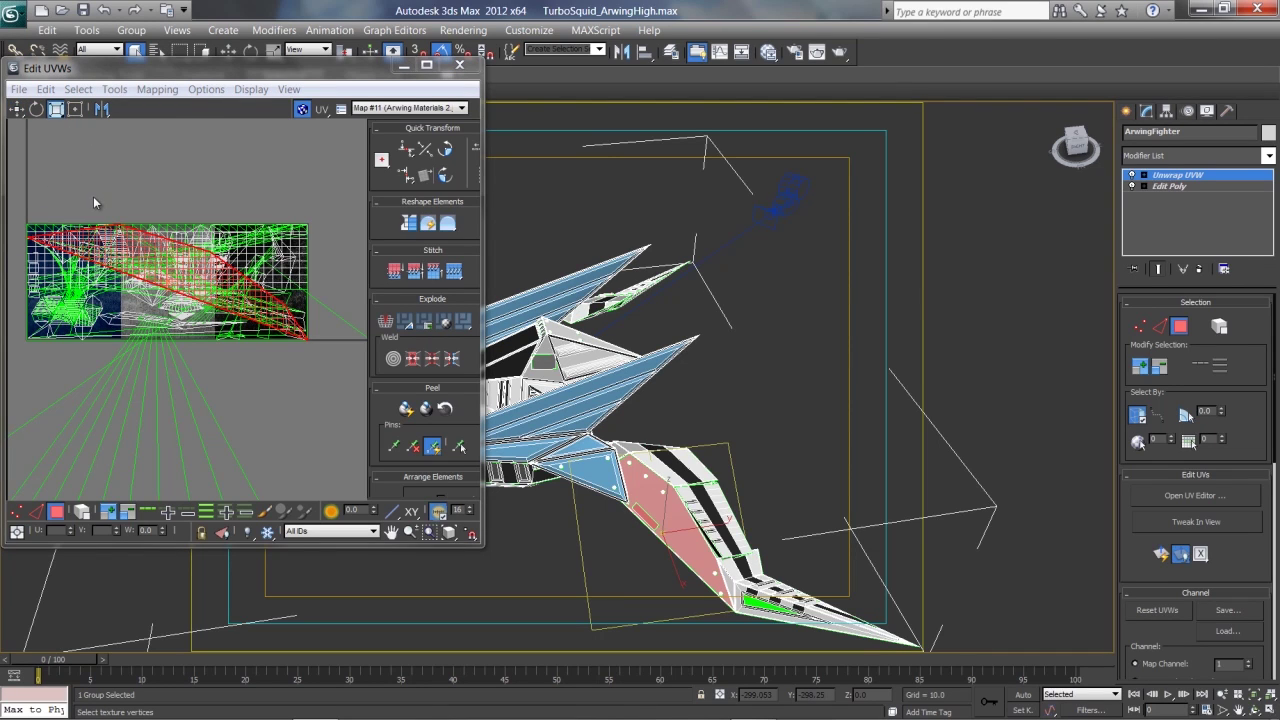
click(223, 533)
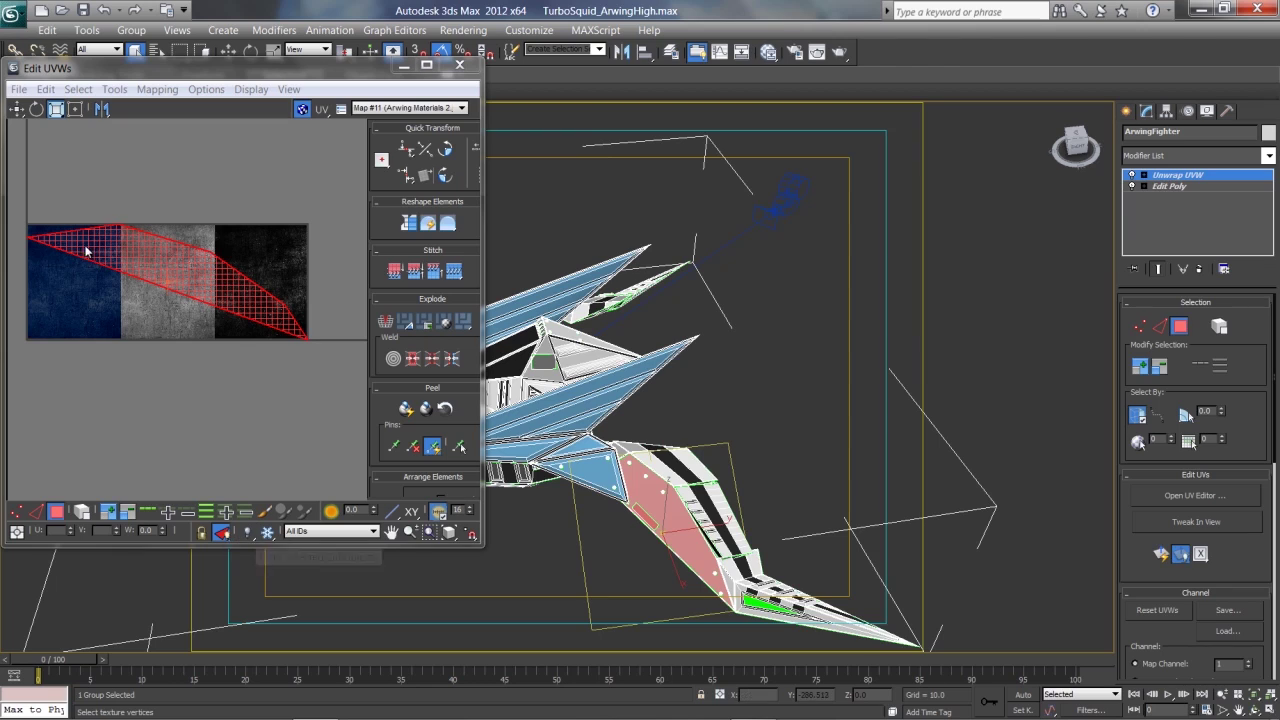
click(77, 111)
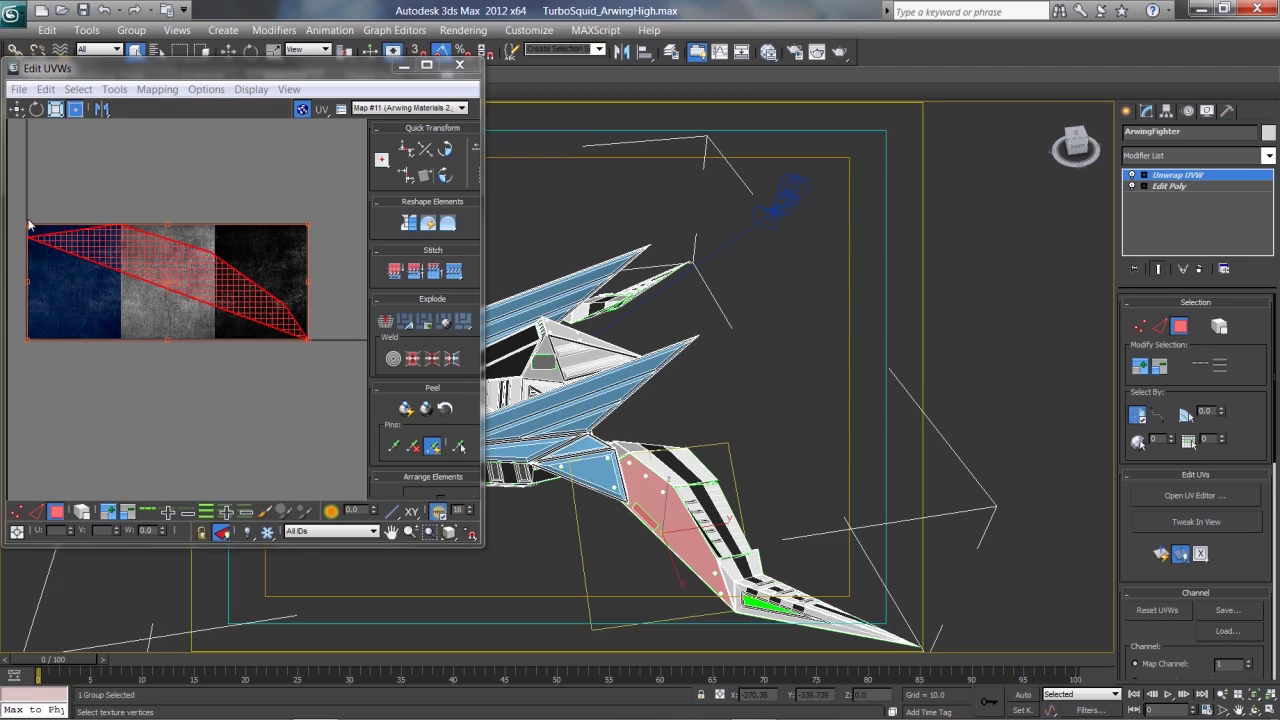
Try to scale the wing face's UVs down into the grey section of the texture, and close the UV editor.
drag(30, 222, 132, 282)
key(ctrl+z)
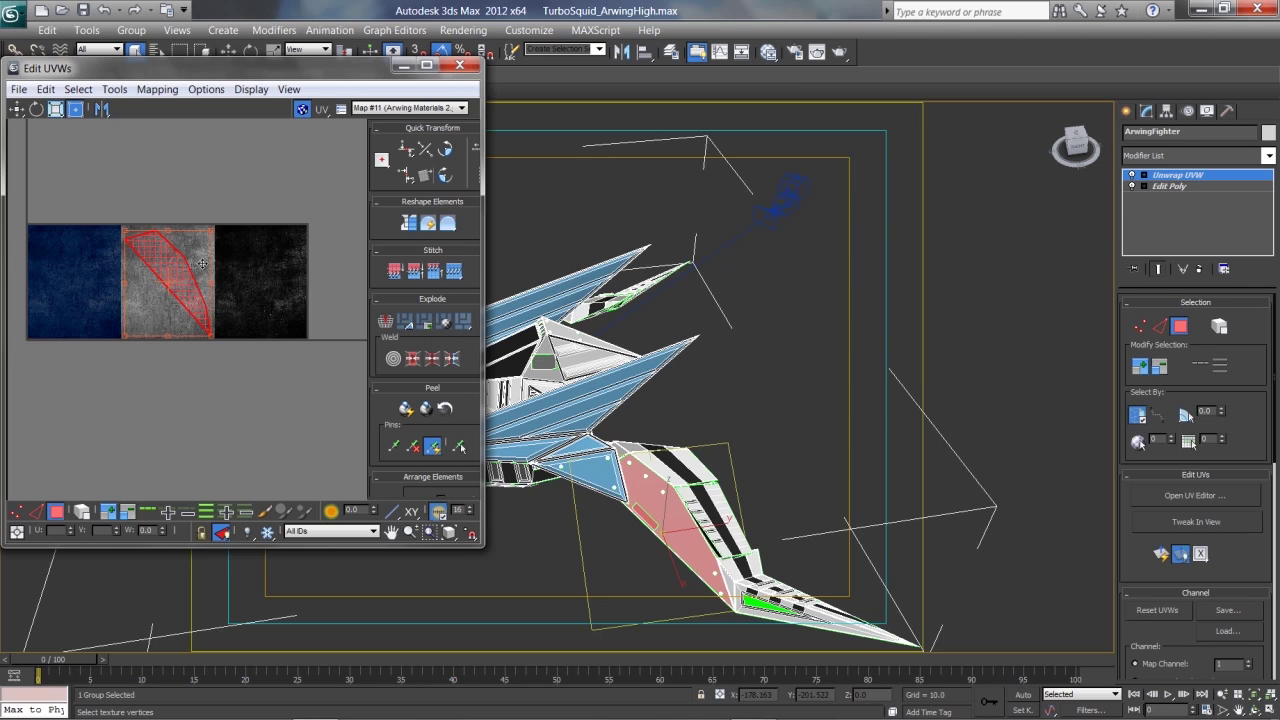
click(459, 66)
Deselect the wing face and render a close view of the wing.
click(688, 452)
alt+middle_drag(688, 452, 700, 415)
scroll(700, 415, up, 2)
scroll(684, 364, up, 2)
scroll(638, 320, up, 2)
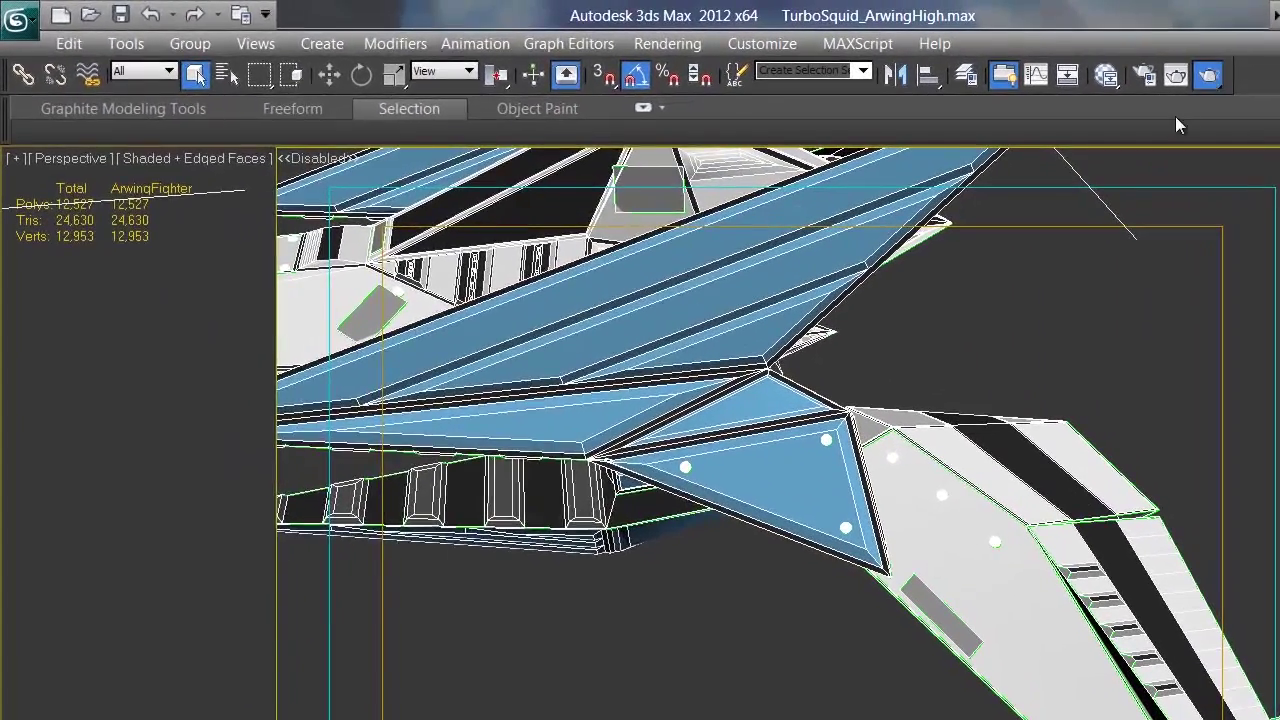
click(851, 55)
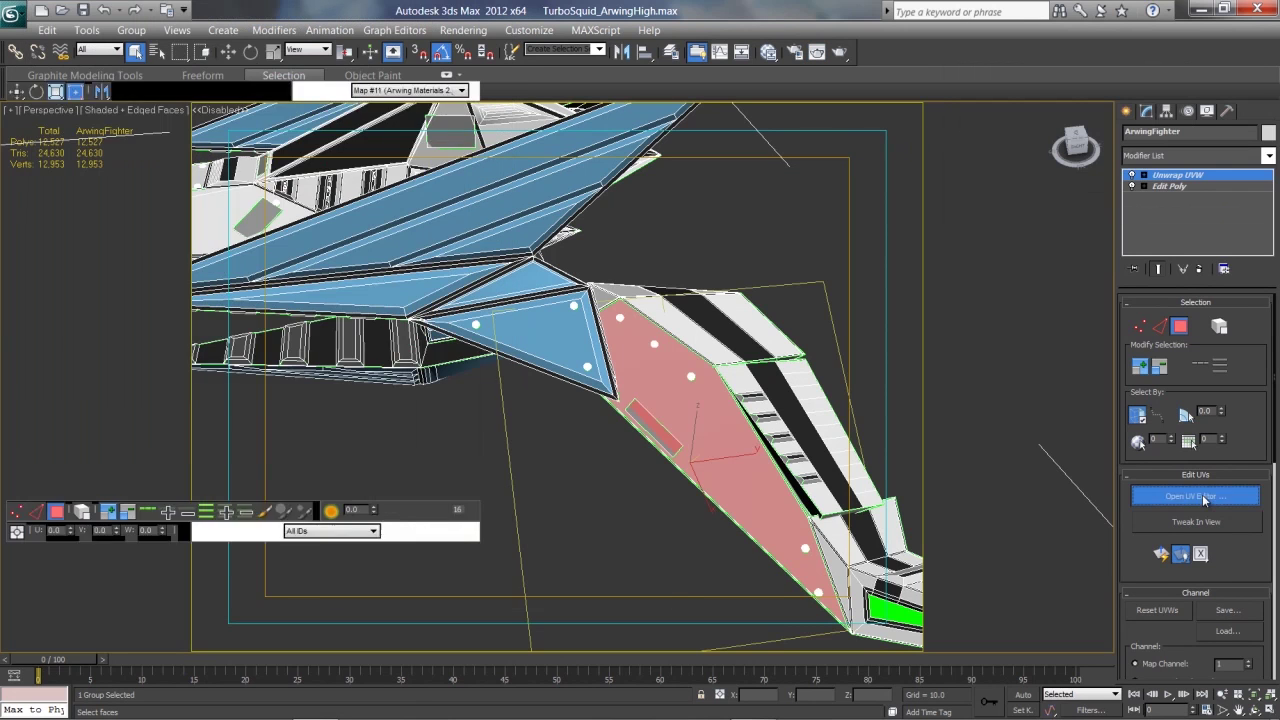
Check the wing face's UV layout in the UV editor, close it and bring the whole ship into view.
click(1196, 495)
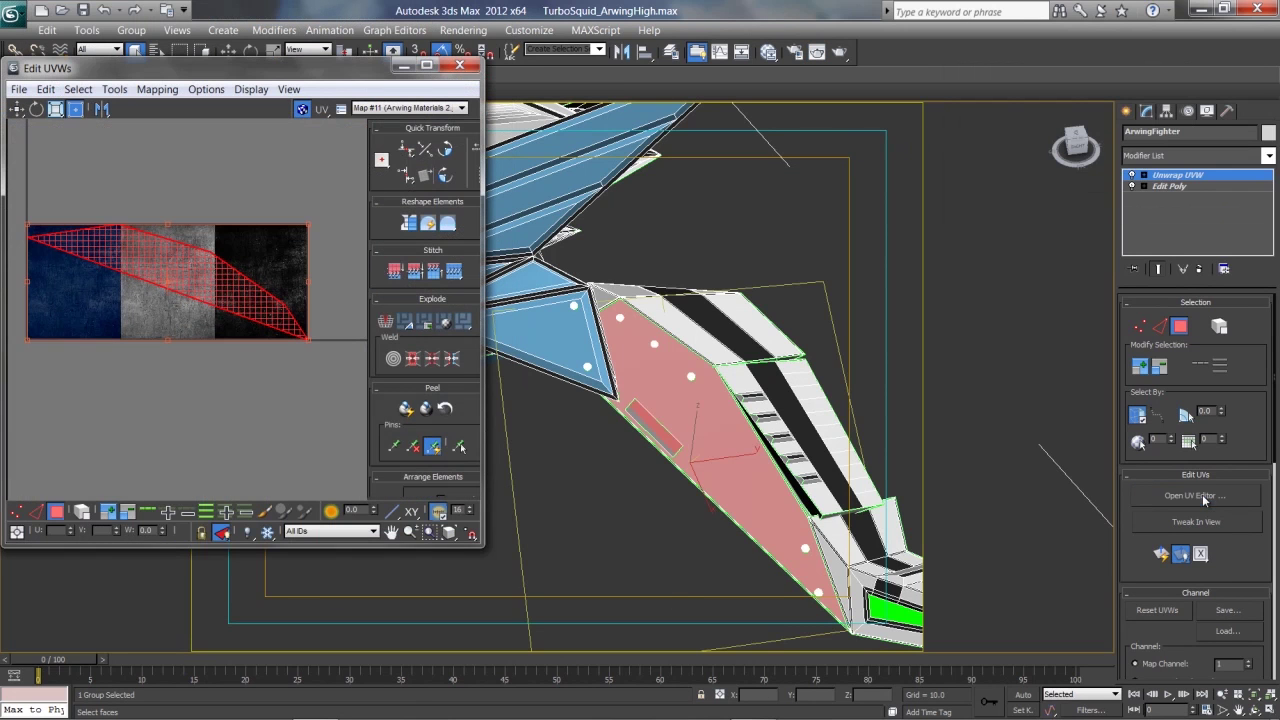
click(458, 66)
scroll(363, 425, down, 6)
alt+middle_drag(306, 413, 428, 393)
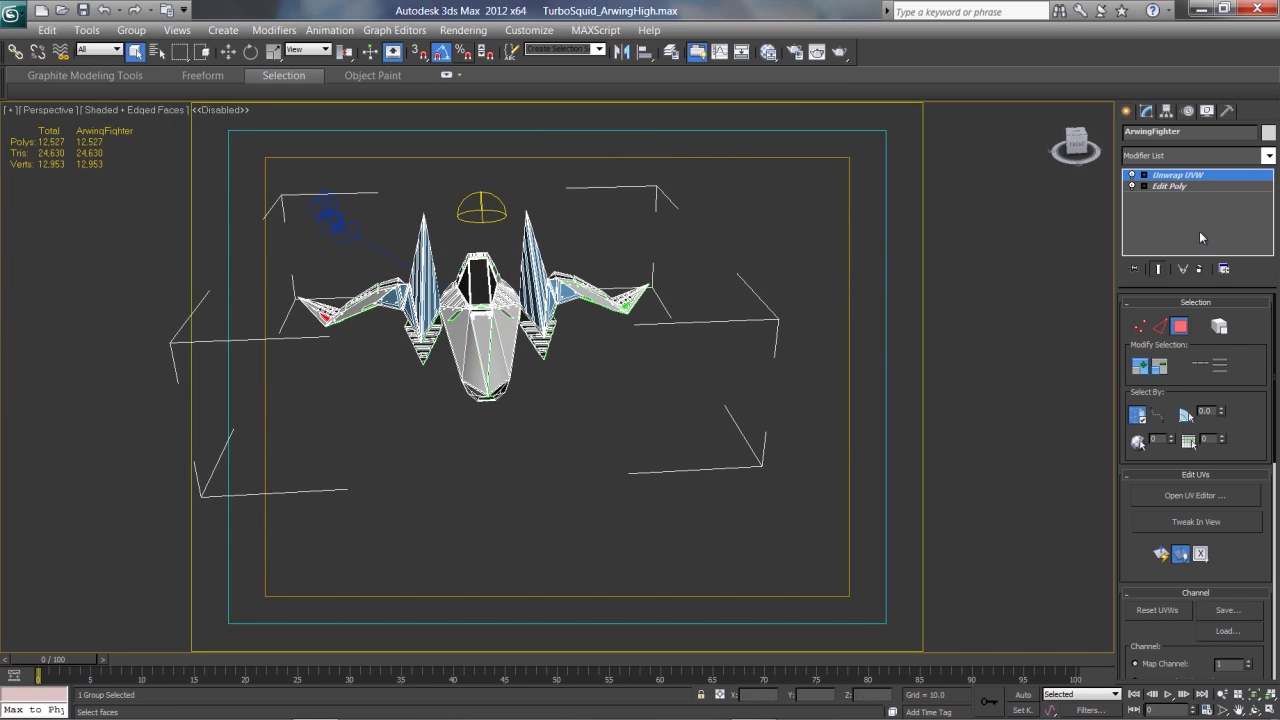
Switch to the Edit Poly modifier in the Arwing's stack, accepting the topology warning.
click(1175, 190)
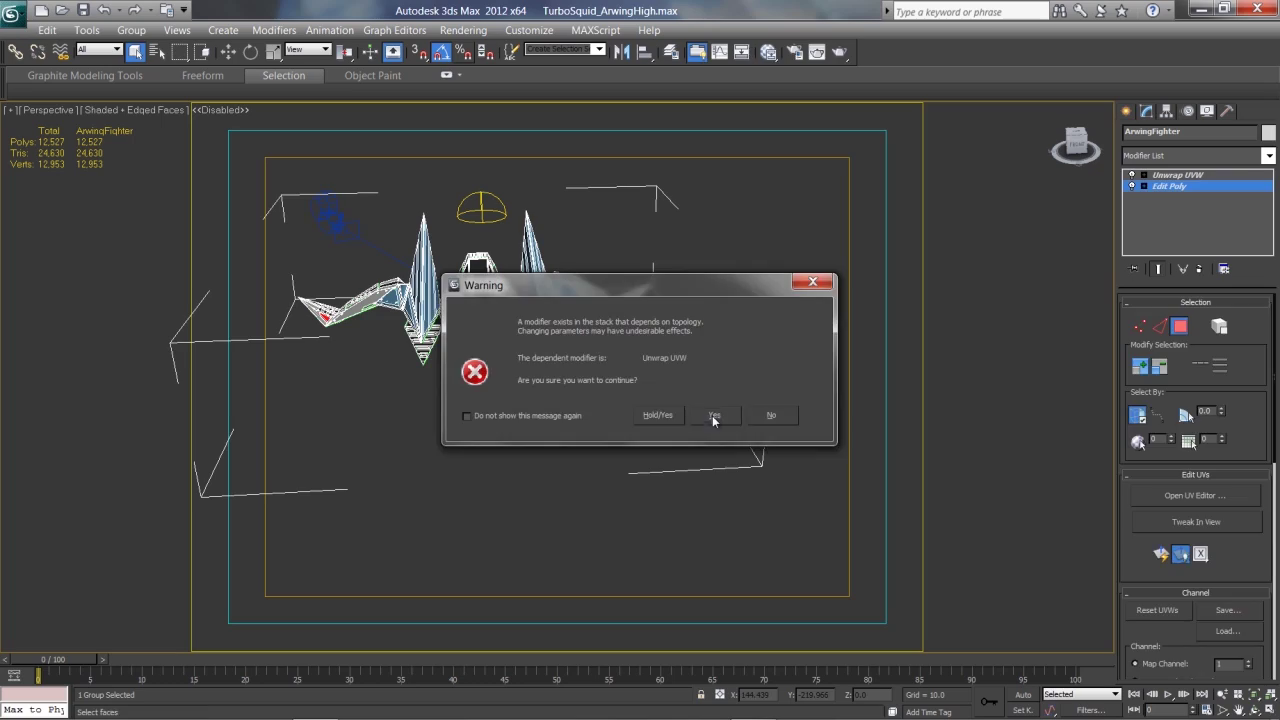
click(712, 415)
alt+middle_drag(408, 377, 507, 473)
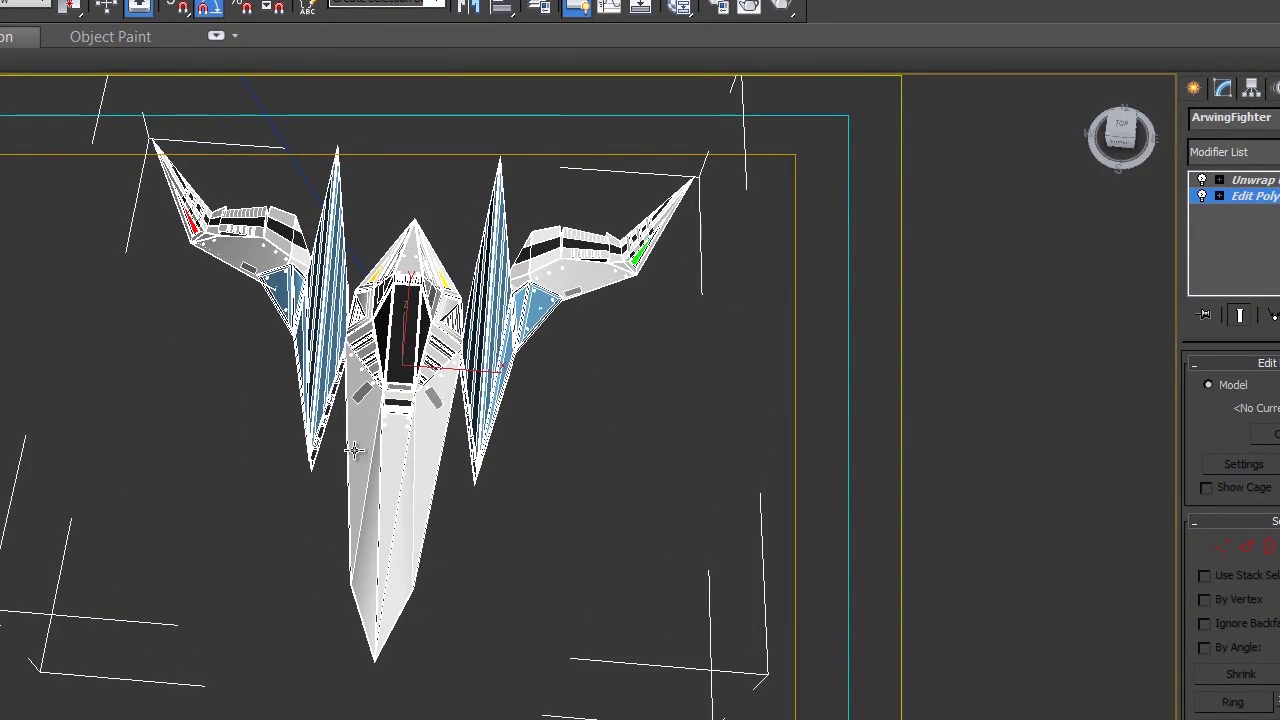
alt+middle_drag(220, 494, 227, 448)
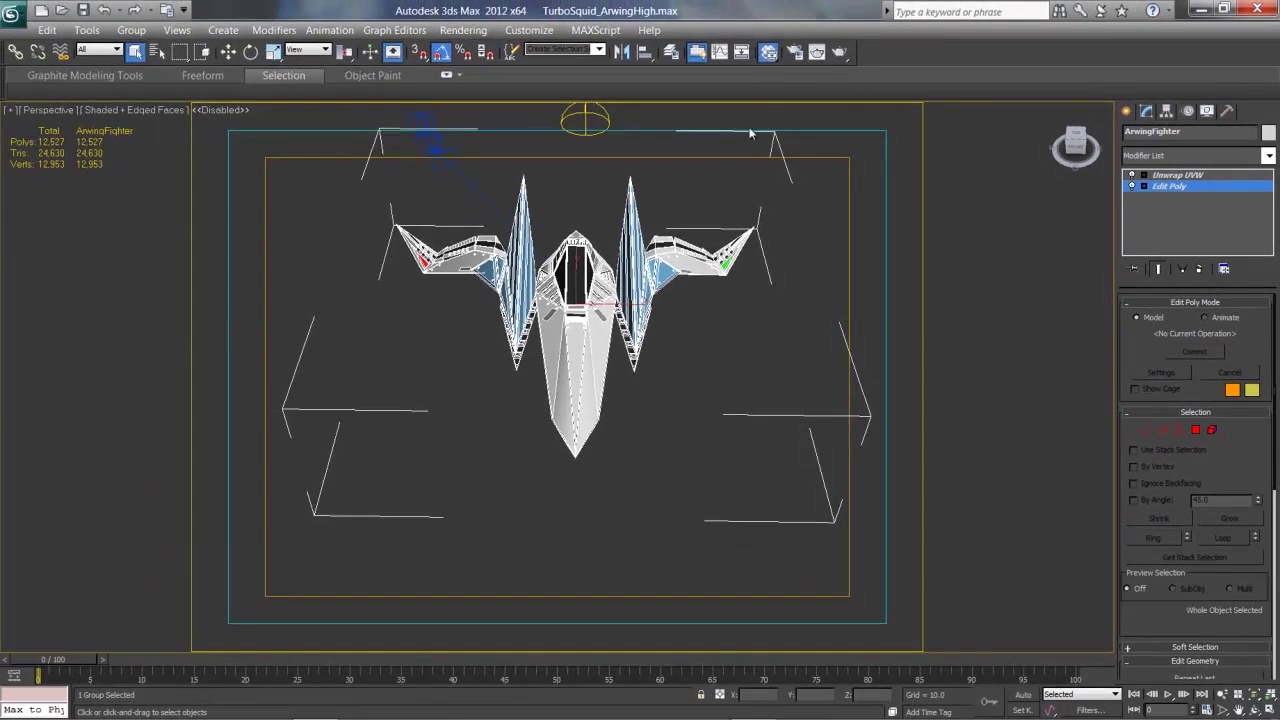
Add a Bitmap map using the Arwing Materials 2 image to the Slate Material Editor.
key(m)
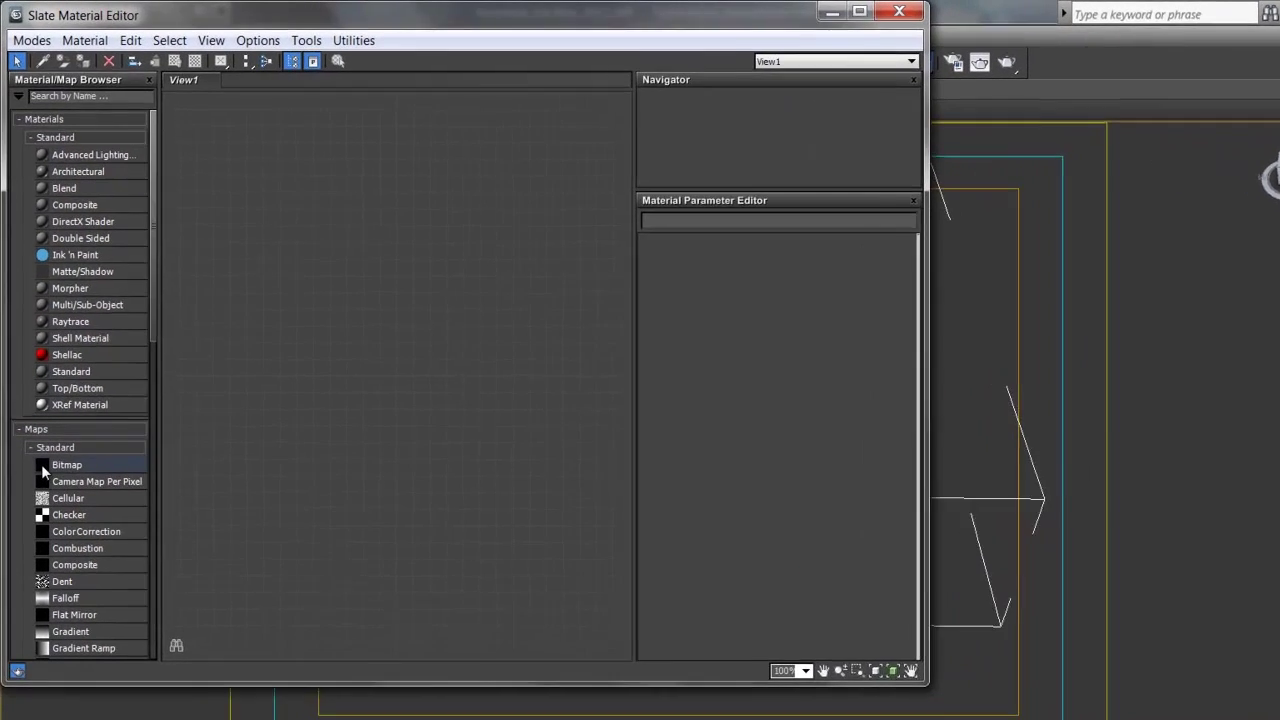
drag(45, 387, 226, 234)
drag(280, 284, 279, 290)
click(120, 224)
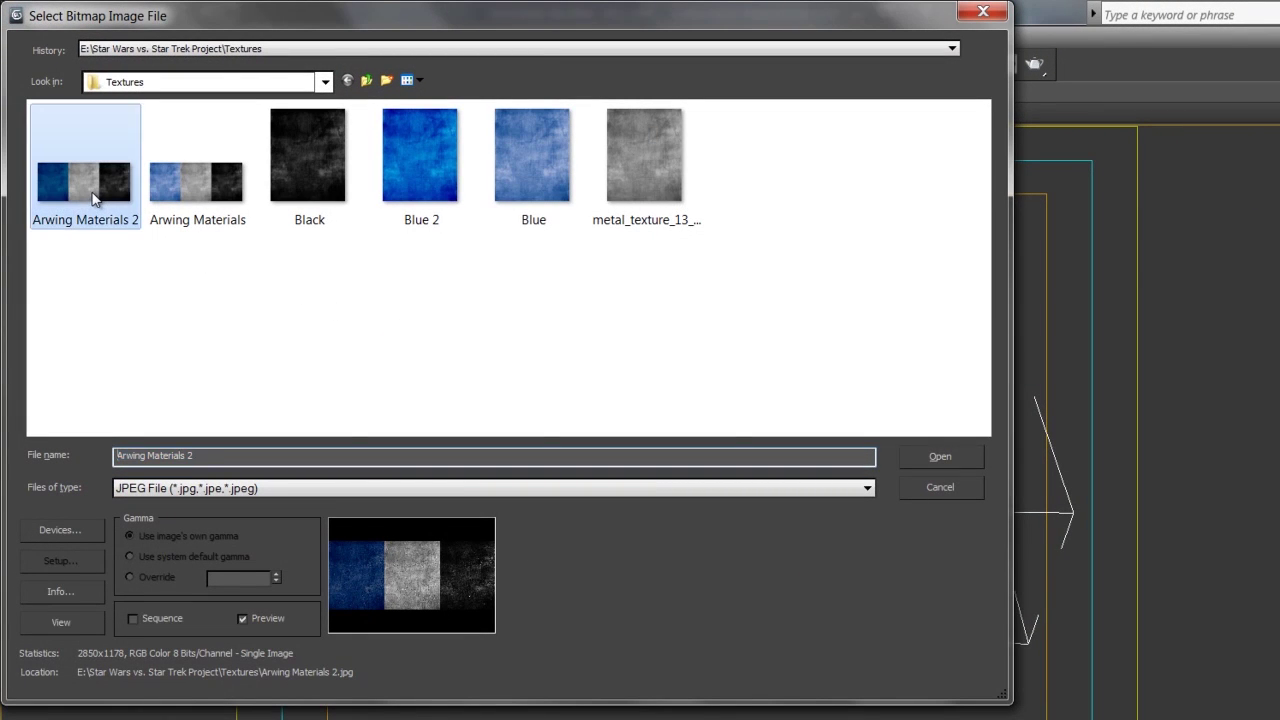
click(938, 457)
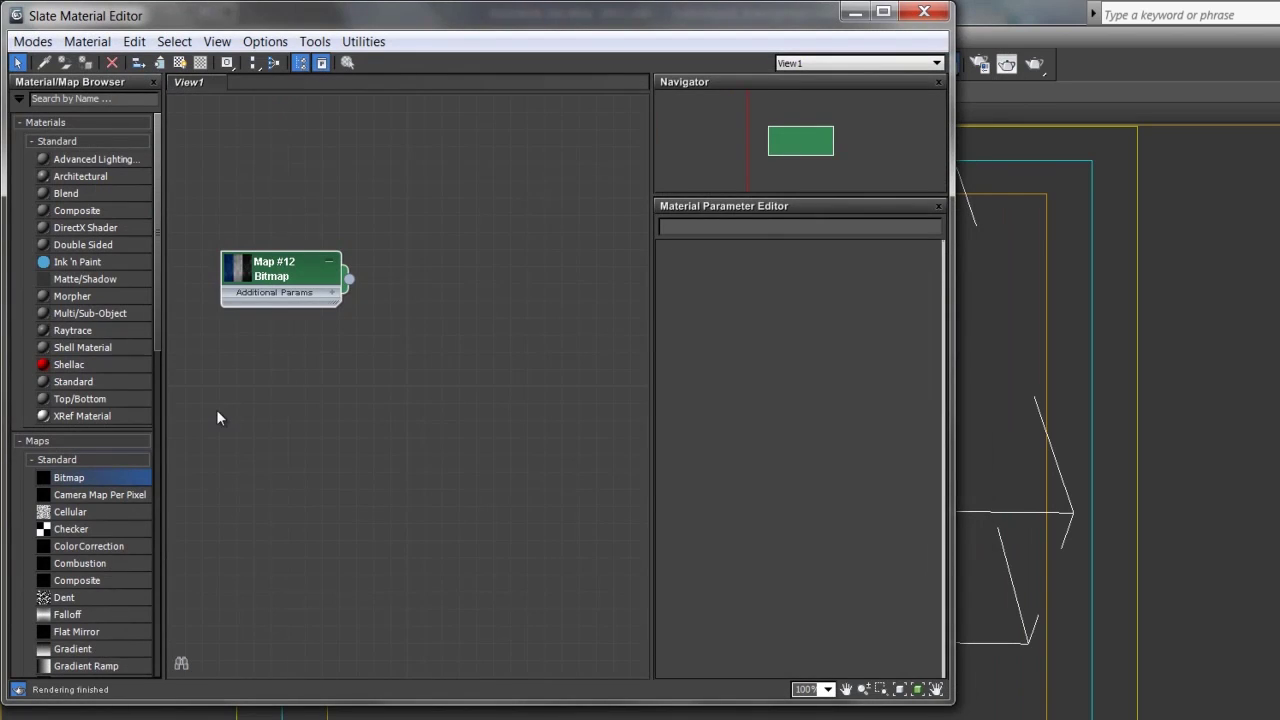
Add a Standard material and connect the bitmap to its Diffuse Color.
scroll(103, 336, down, 1)
drag(60, 356, 480, 340)
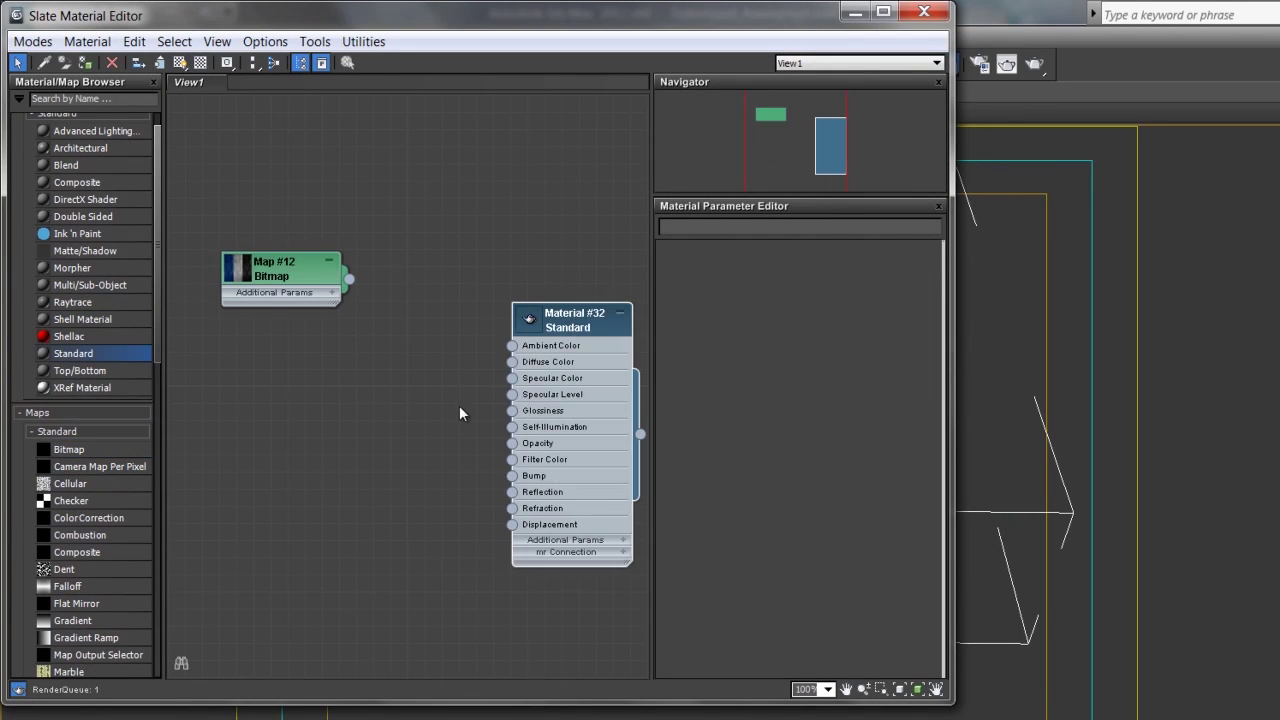
drag(349, 279, 512, 361)
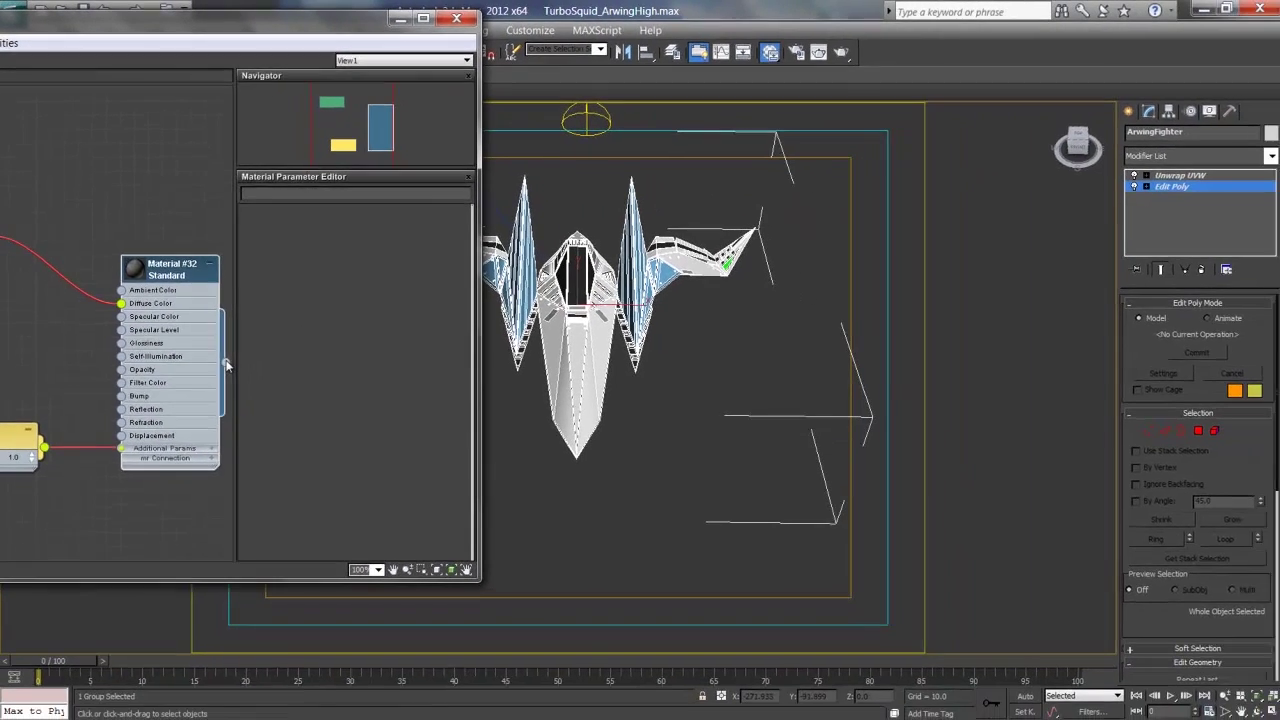
Assign the new Standard material to the Arwing model and minimize the material editor.
drag(227, 365, 577, 360)
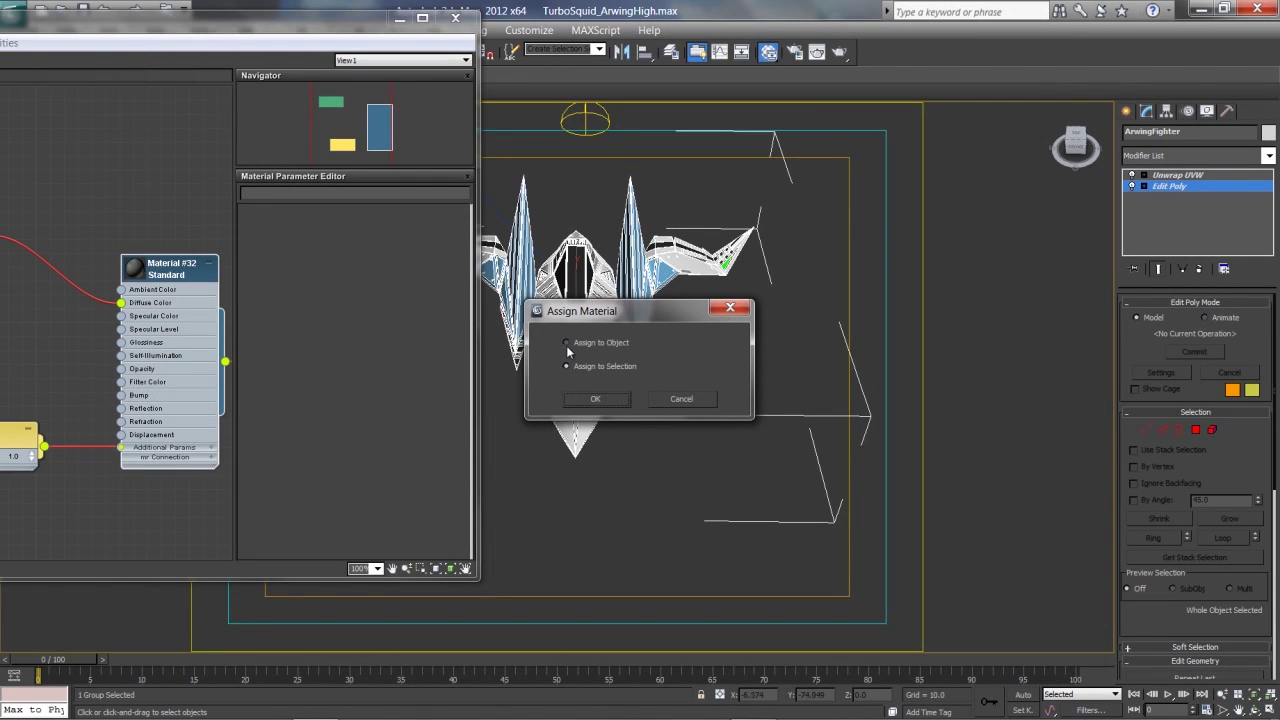
click(595, 399)
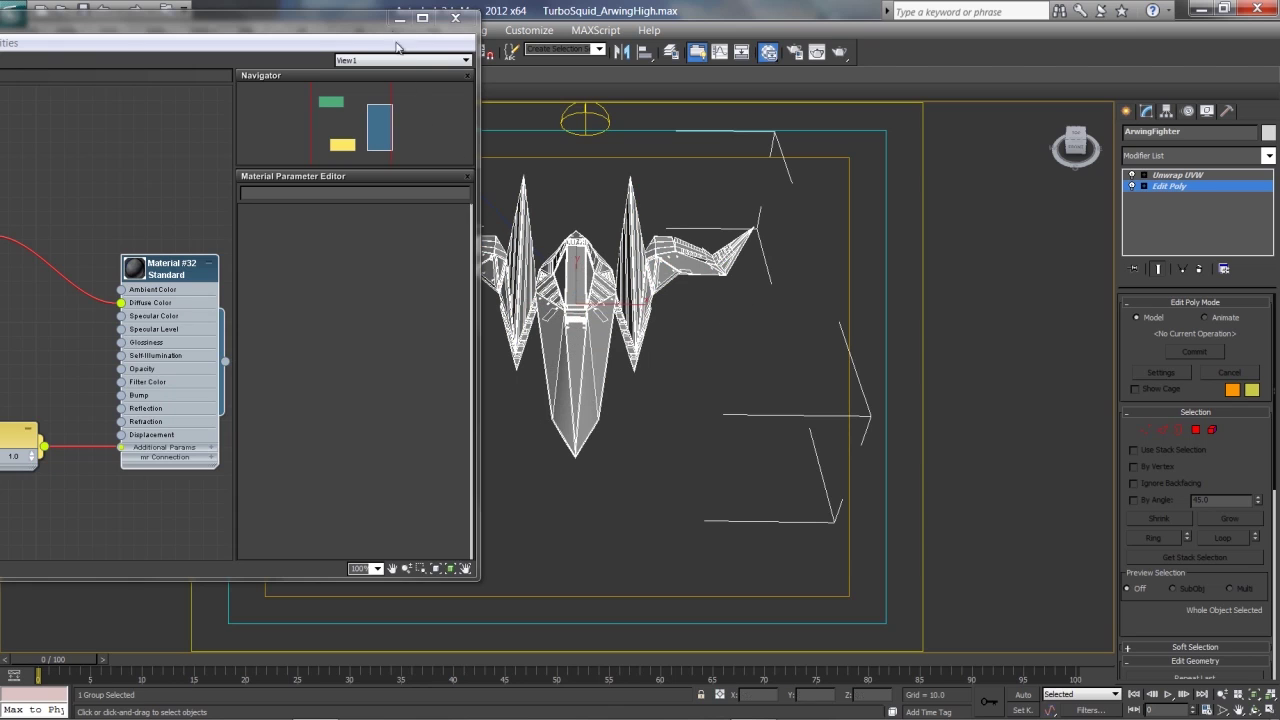
click(399, 18)
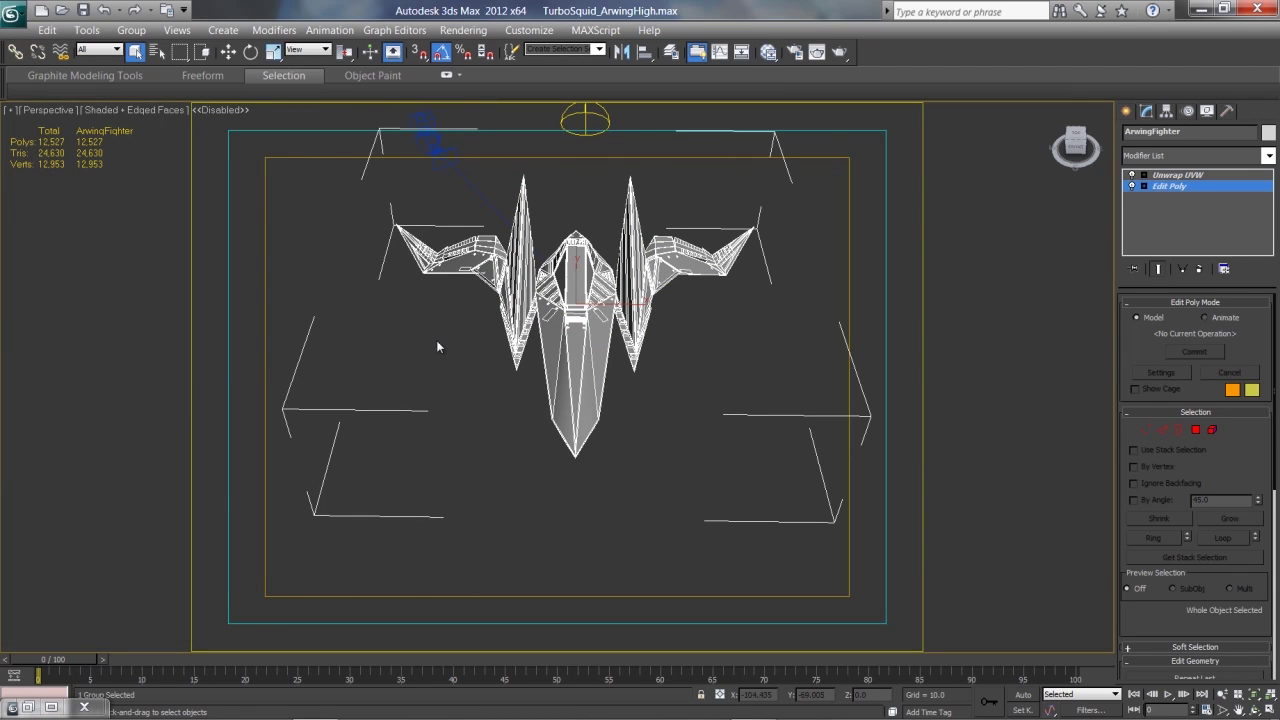
Display the texture on the Arwing in the viewport and return to the Unwrap UVW modifier.
click(949, 261)
alt+middle_drag(949, 261, 453, 334)
click(545, 318)
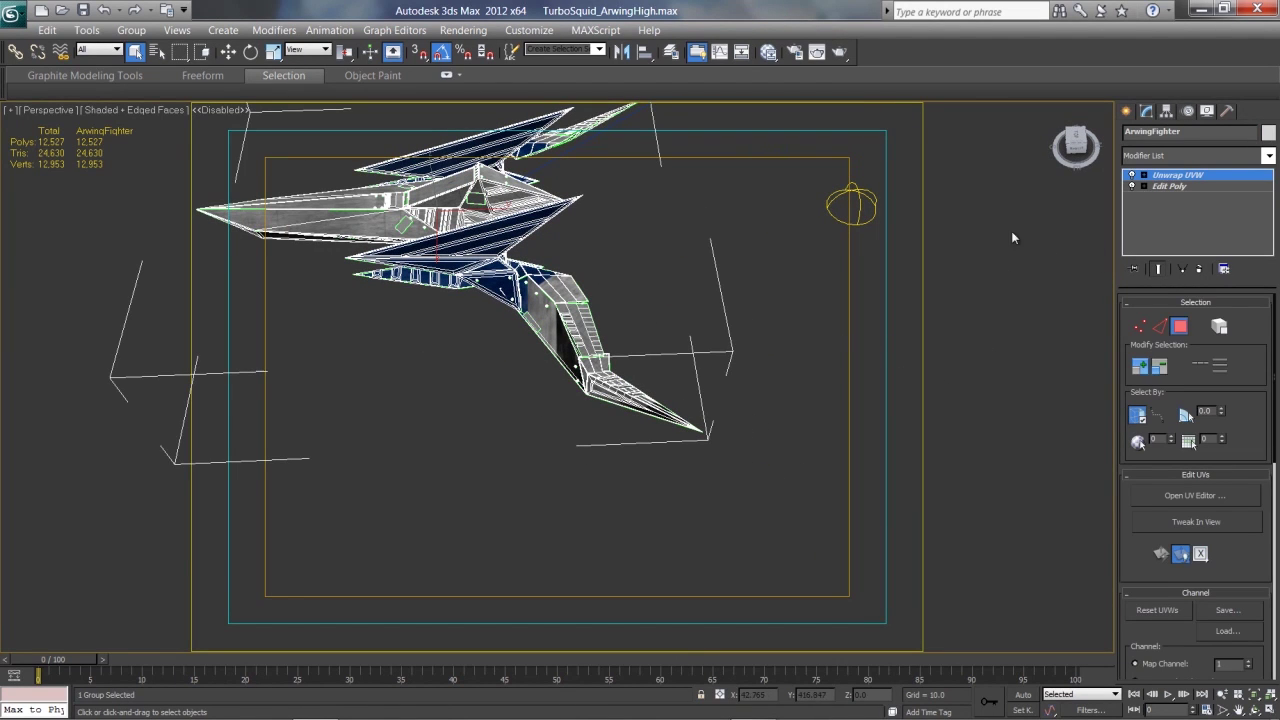
Select the large face at the front of the outer wing in polygon mode of Unwrap UVW.
click(1180, 327)
alt+middle_drag(442, 339, 505, 415)
click(1140, 327)
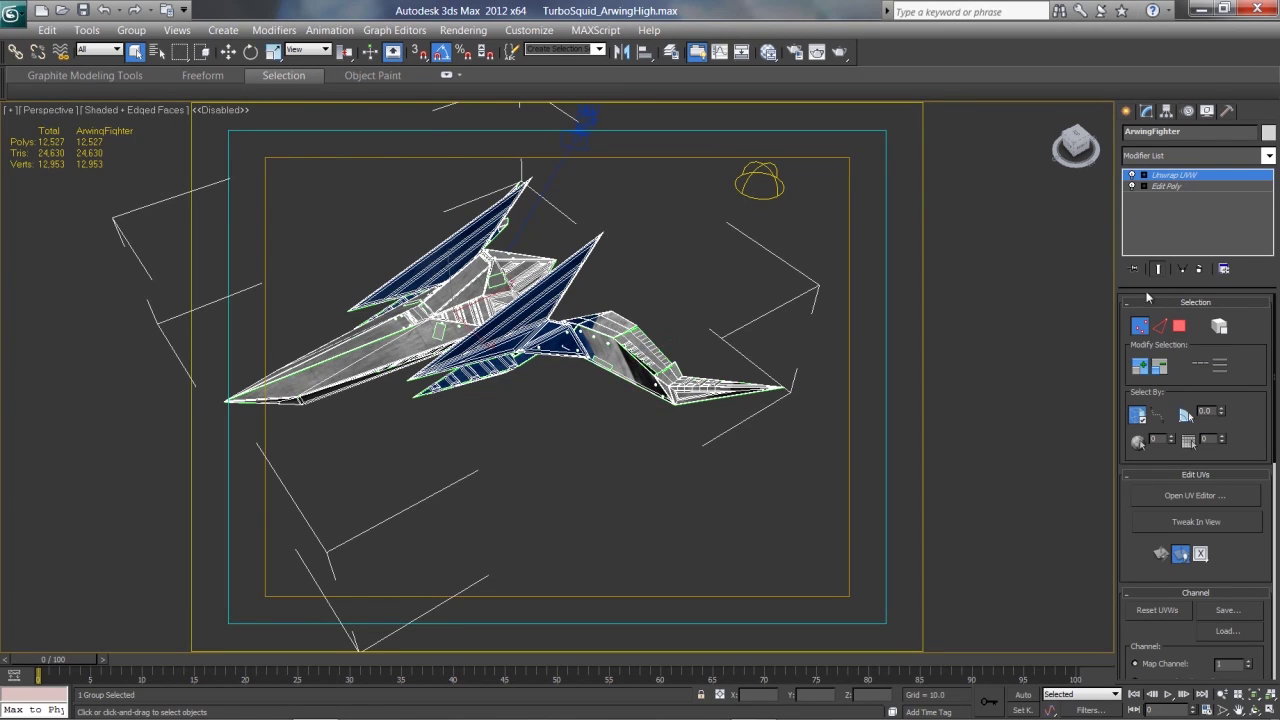
click(1179, 327)
click(600, 380)
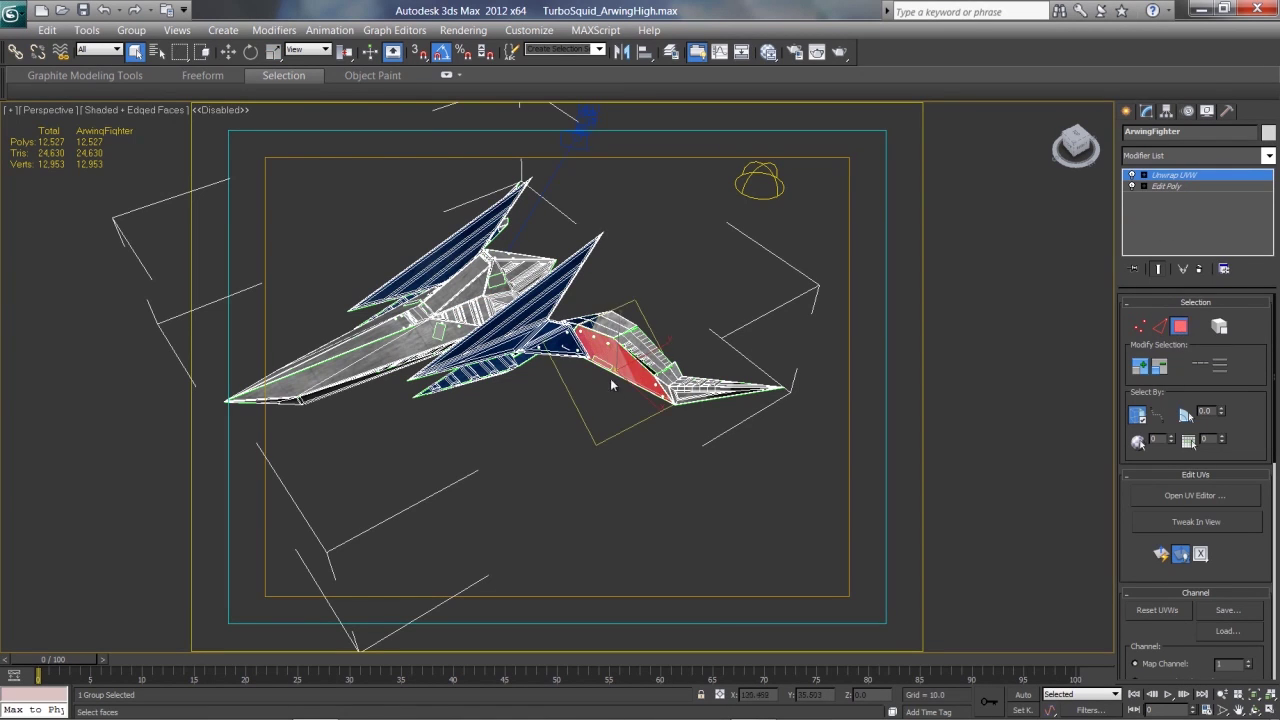
Apply a planar projection to the selected outer wing face and leave the projection mode.
alt+middle_drag(593, 403, 551, 366)
scroll(551, 366, up, 5)
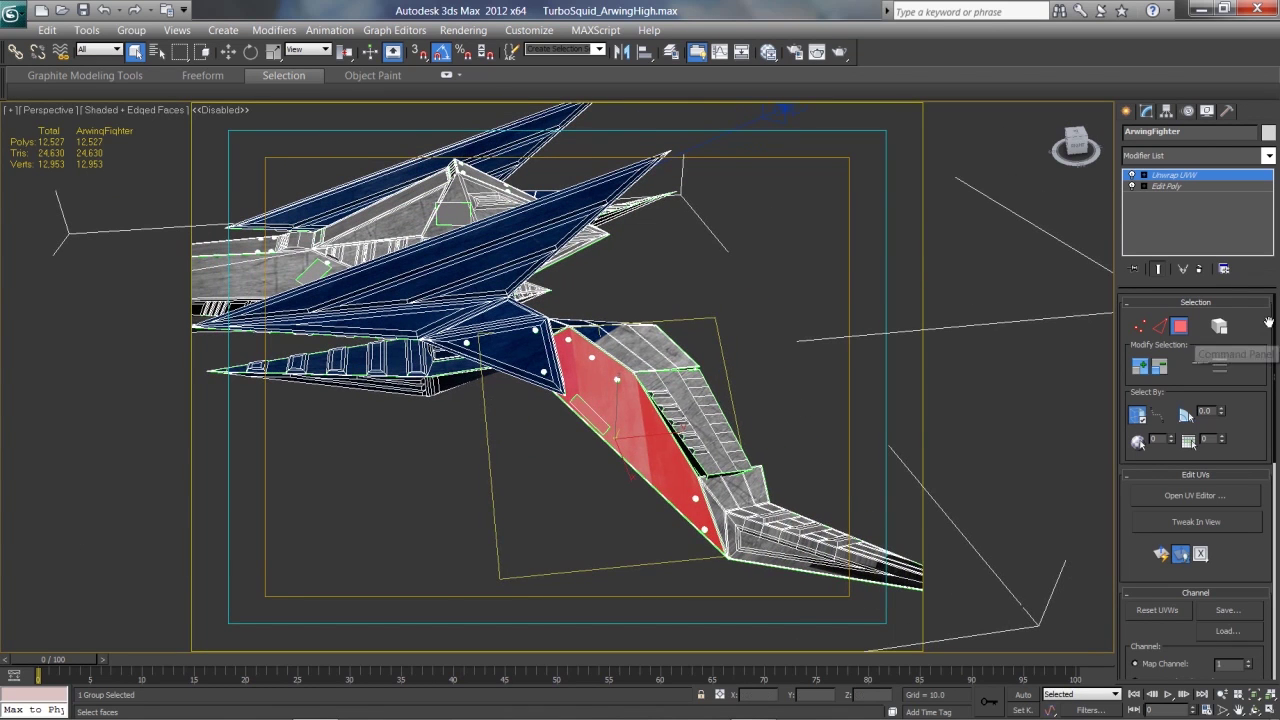
scroll(1195, 420, down, 5)
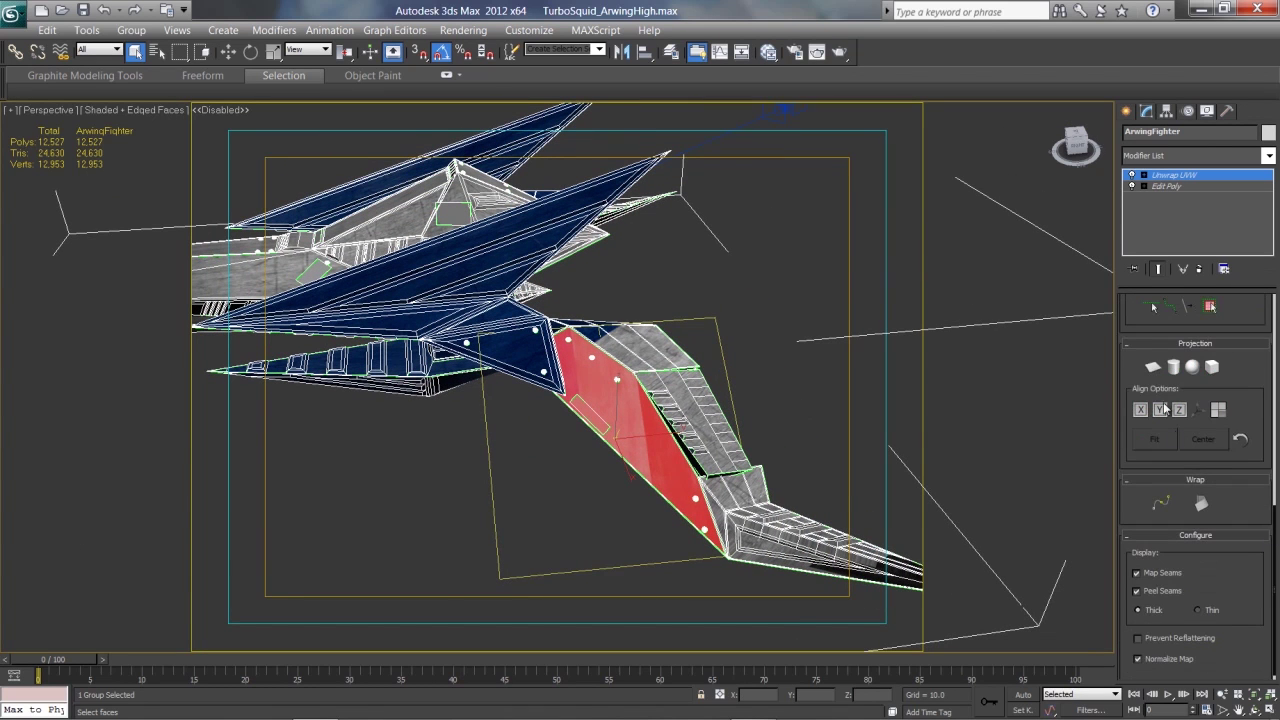
click(1154, 368)
click(1157, 368)
Scale and move the wing face's UVs into the grey section of the texture in the UV editor, and deselect the face.
scroll(1195, 450, up, 5)
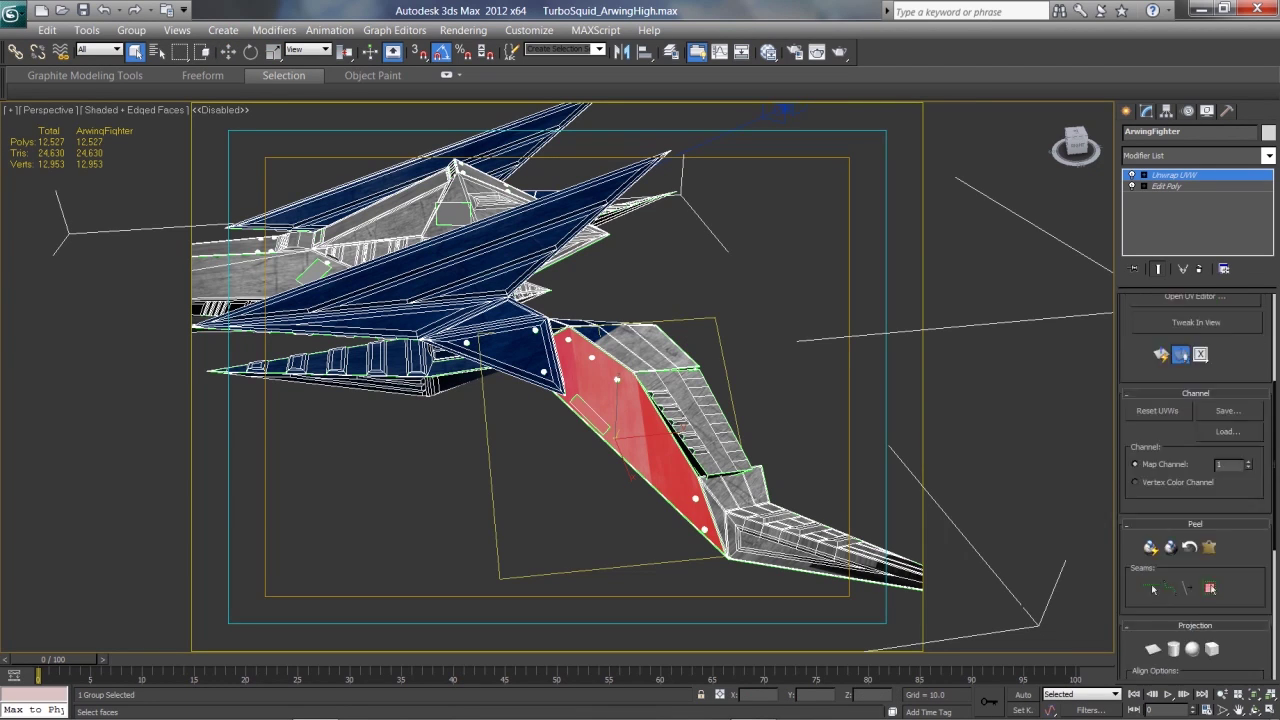
scroll(1218, 488, up, 4)
click(1196, 484)
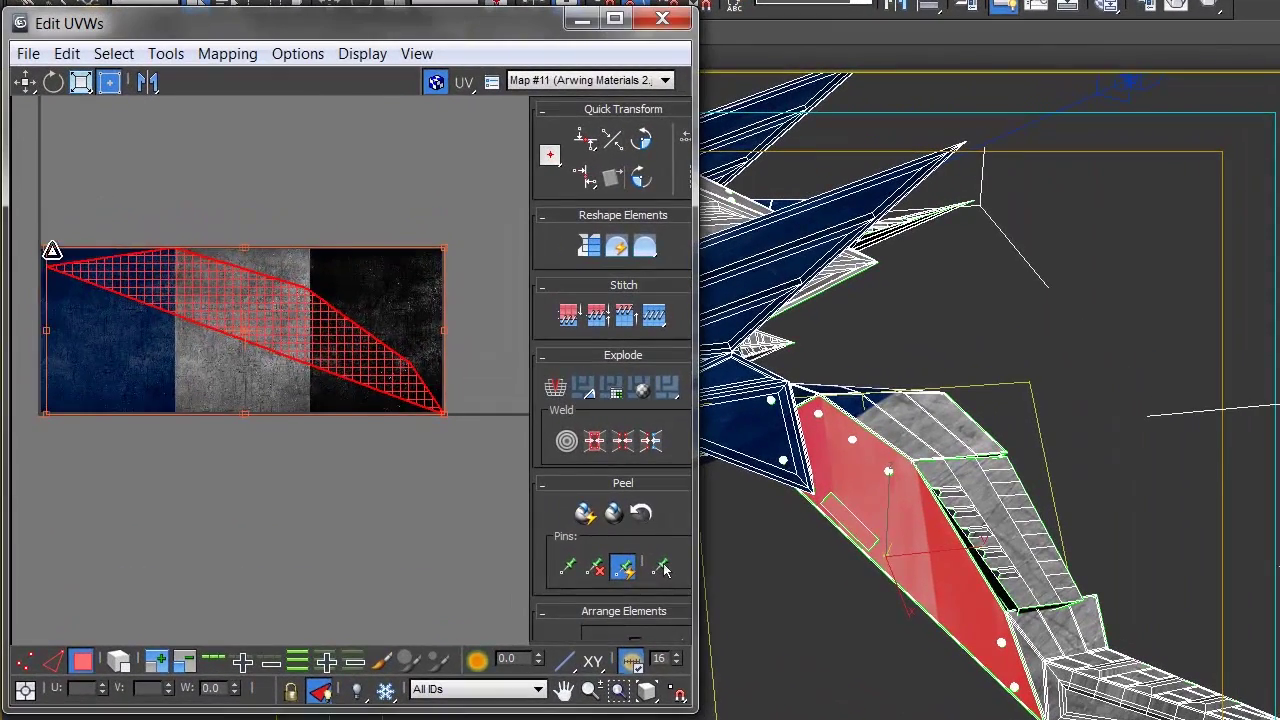
drag(32, 230, 209, 252)
drag(283, 279, 251, 285)
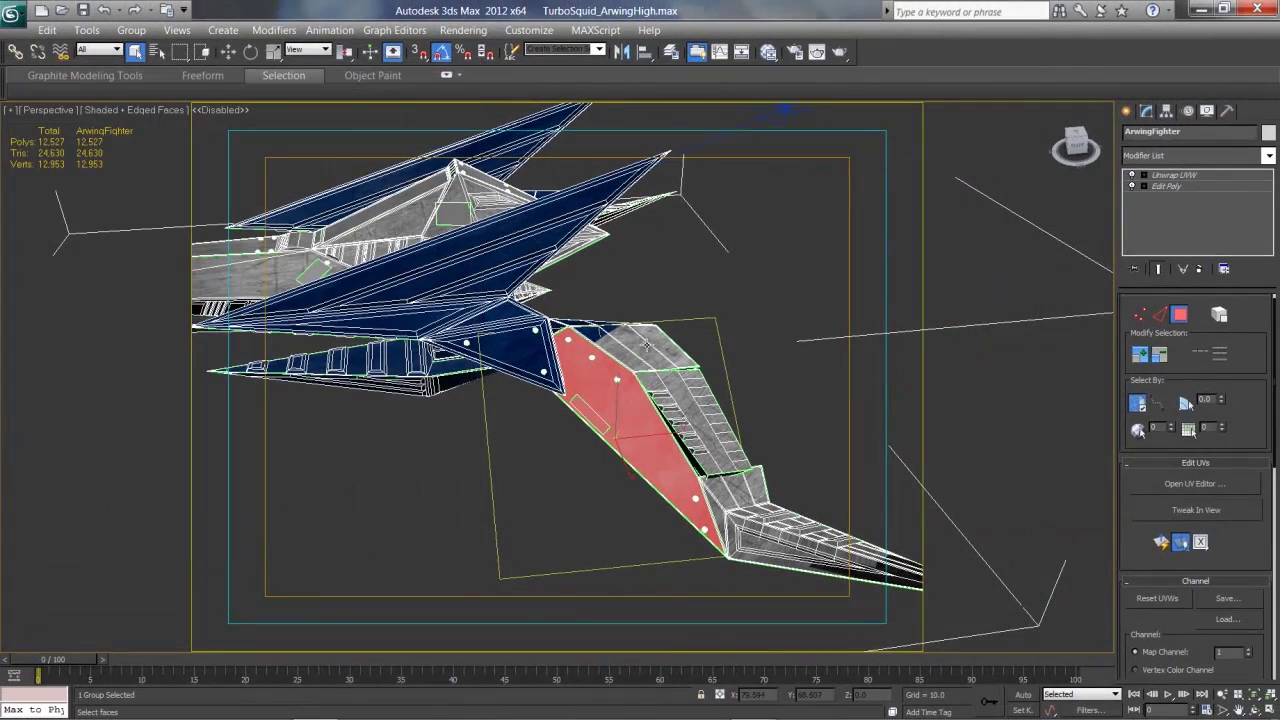
click(732, 330)
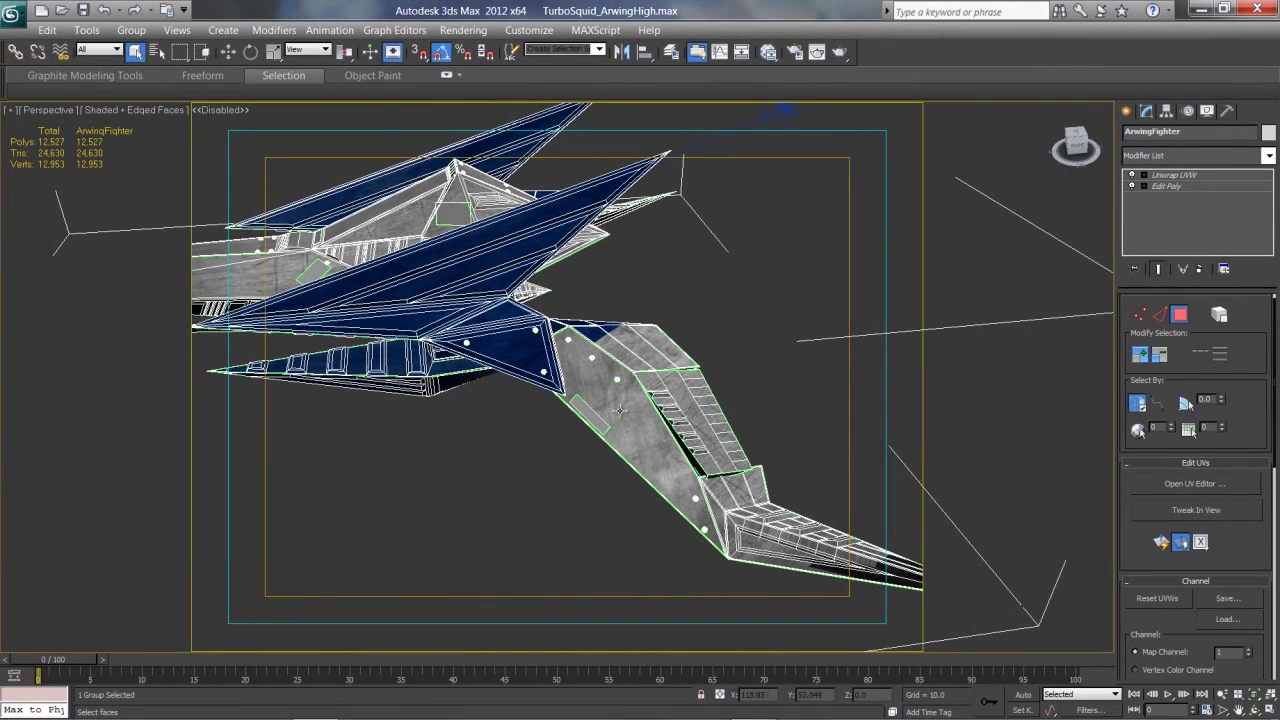
Render a close view of the wing to check the grey texture on its face, and close the render window.
alt+middle_drag(549, 419, 512, 330)
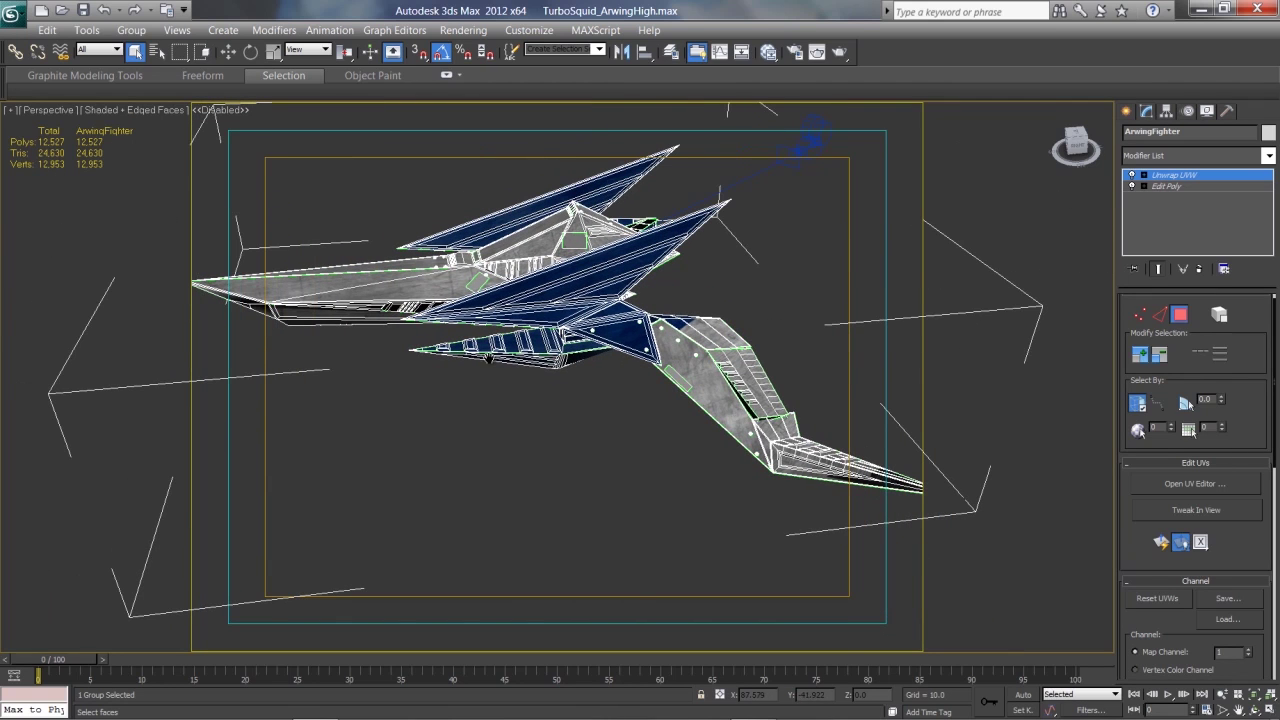
middle_drag(609, 398, 527, 396)
scroll(586, 391, up, 2)
scroll(560, 422, up, 5)
mouse_move(602, 438)
middle_down()
mouse_move(582, 424)
mouse_move(578, 438)
middle_up()
scroll(575, 414, up, 3)
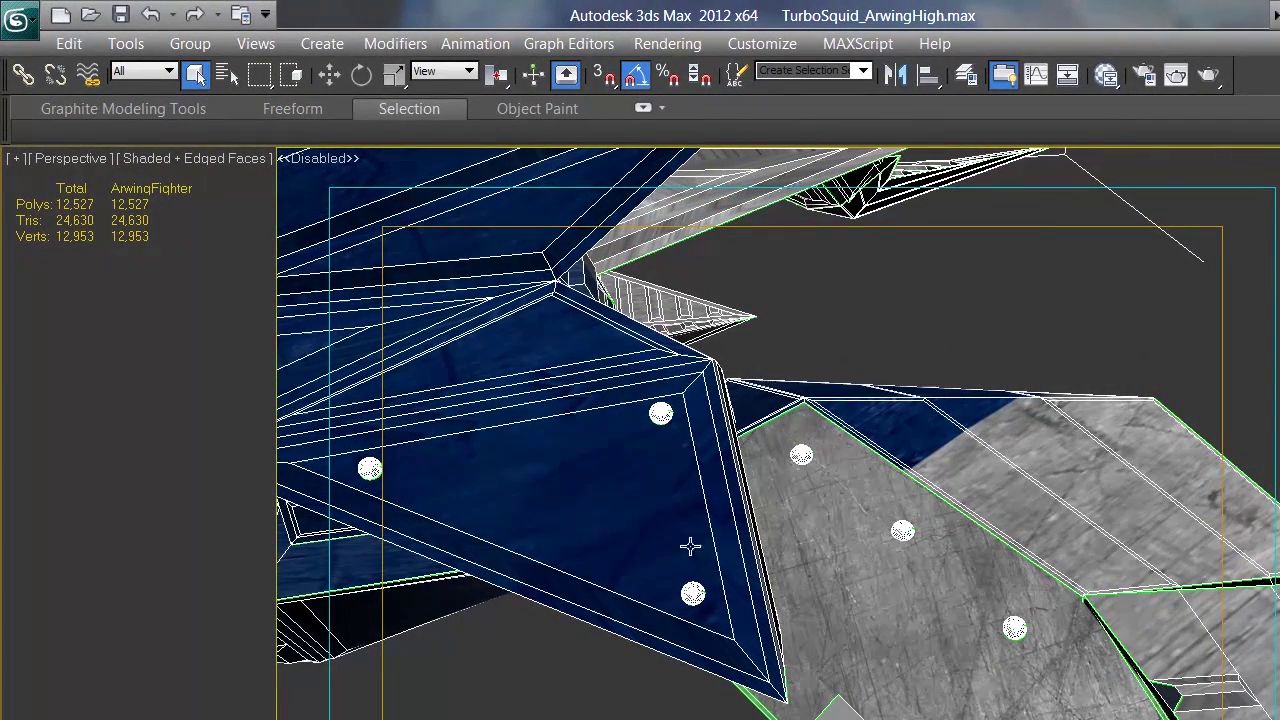
click(1207, 82)
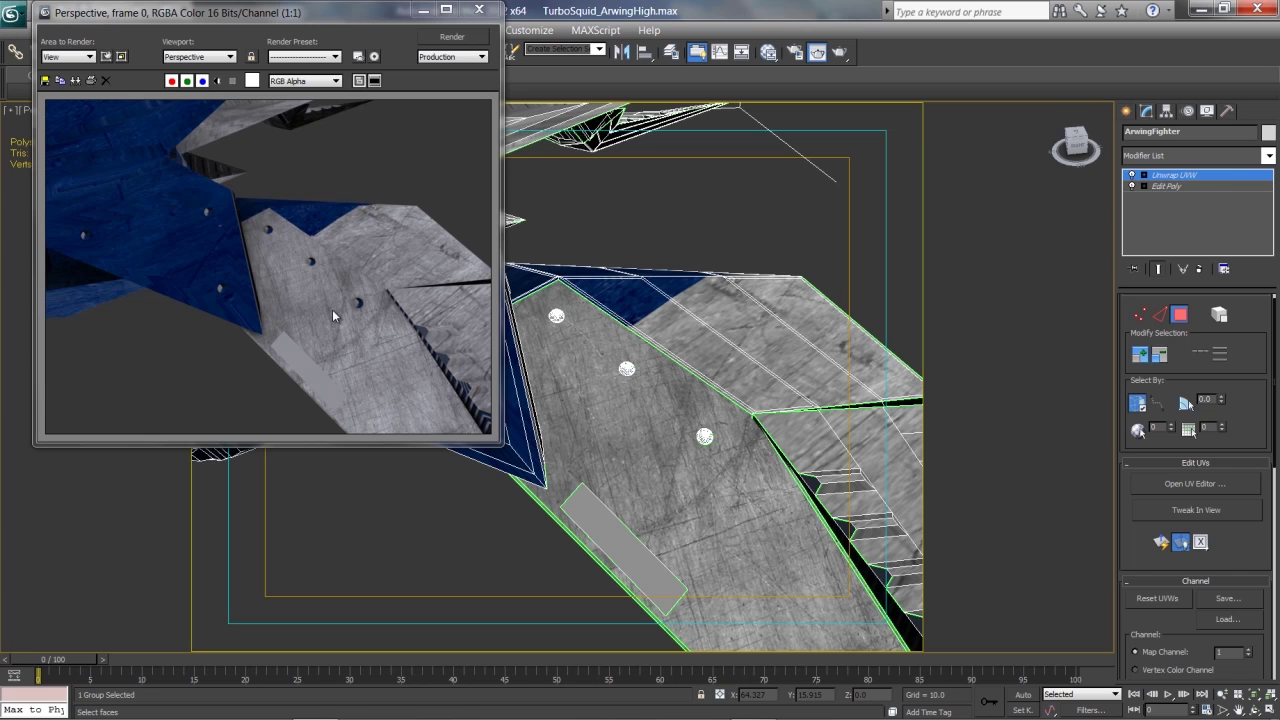
click(479, 9)
Select the long face on the ship's nose, place its UVs within the grey section of the texture, and close the UV editor.
scroll(350, 490, down, 2)
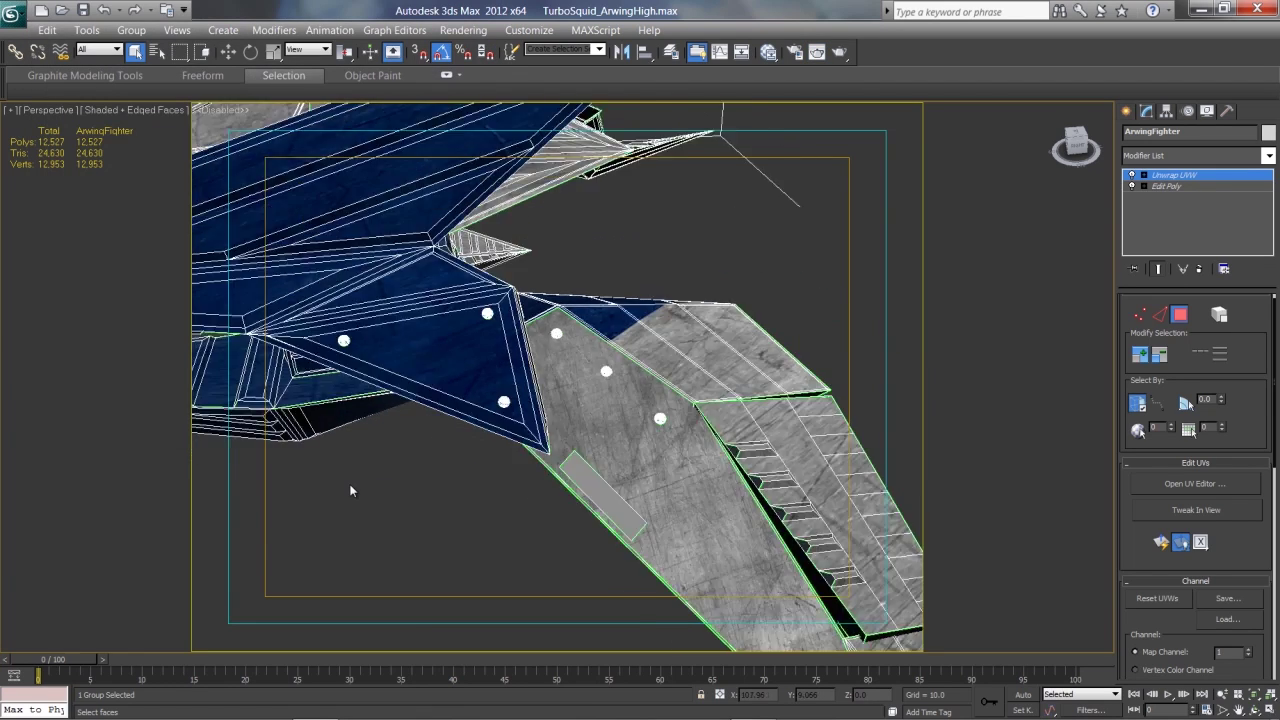
scroll(355, 488, down, 5)
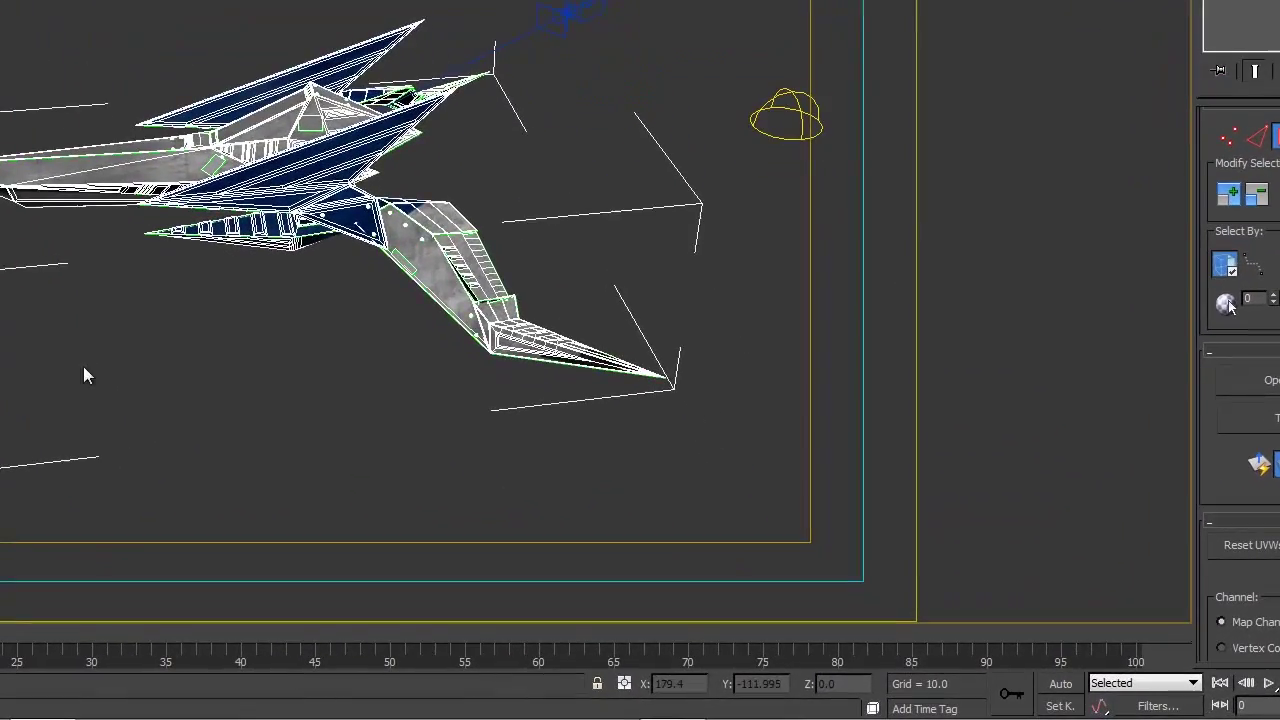
alt+middle_drag(71, 371, 213, 397)
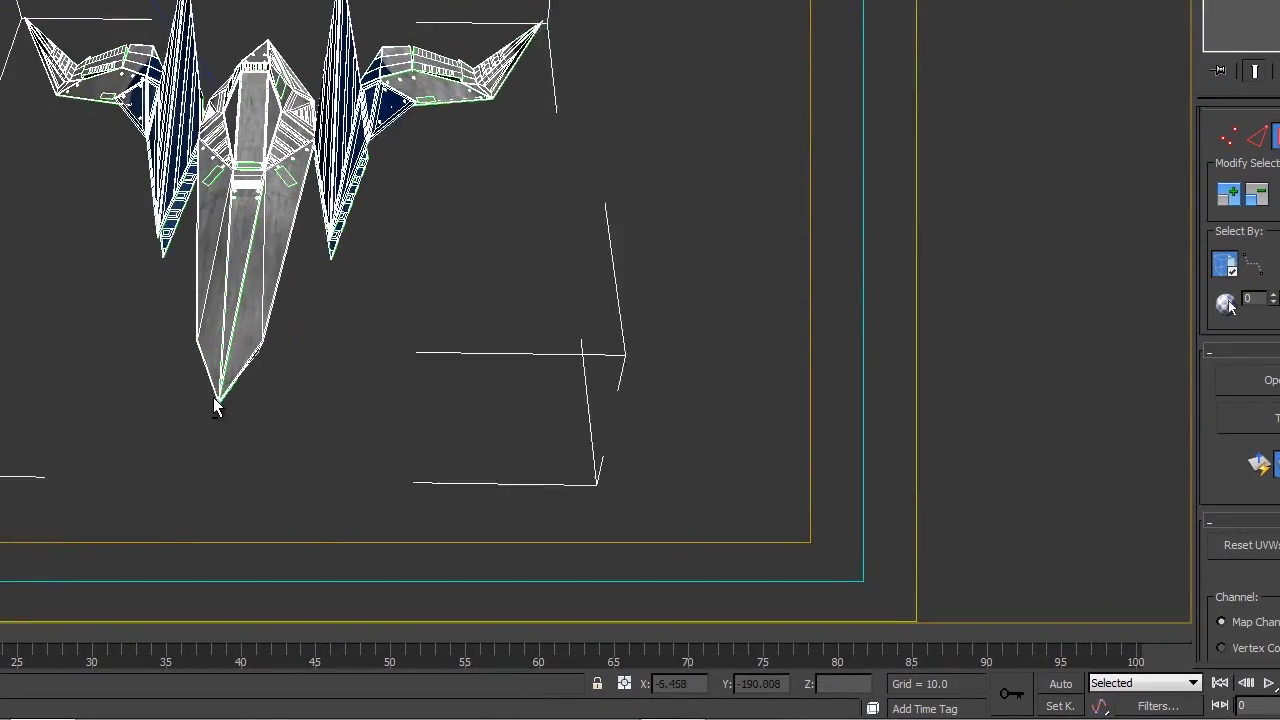
click(228, 297)
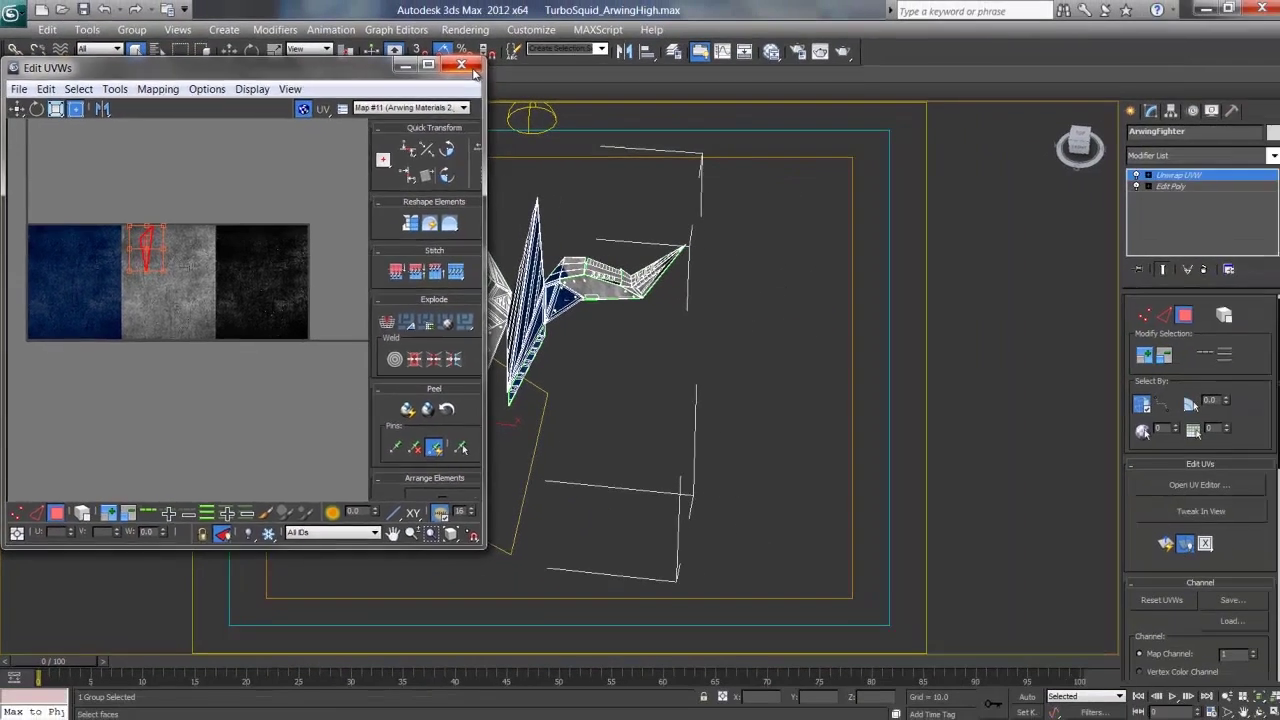
click(468, 67)
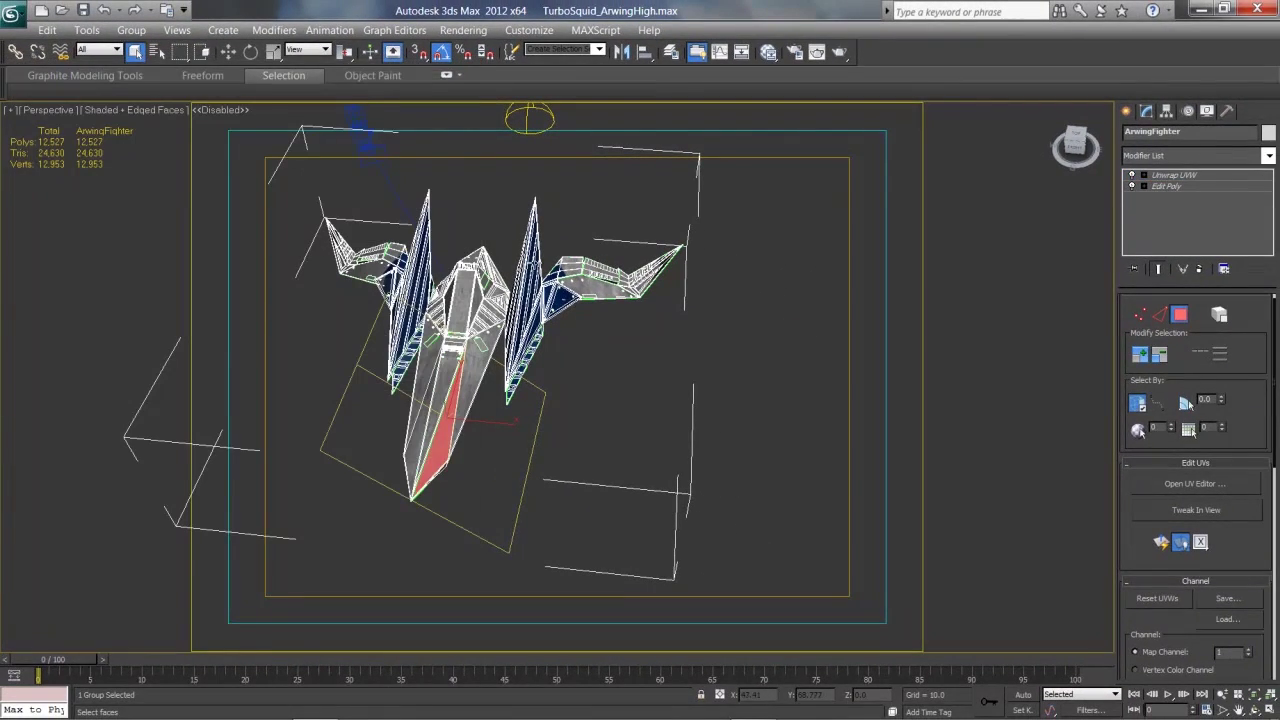
Deselect the nose face and examine the texture on the wing faces up close.
alt+middle_drag(741, 212, 540, 272)
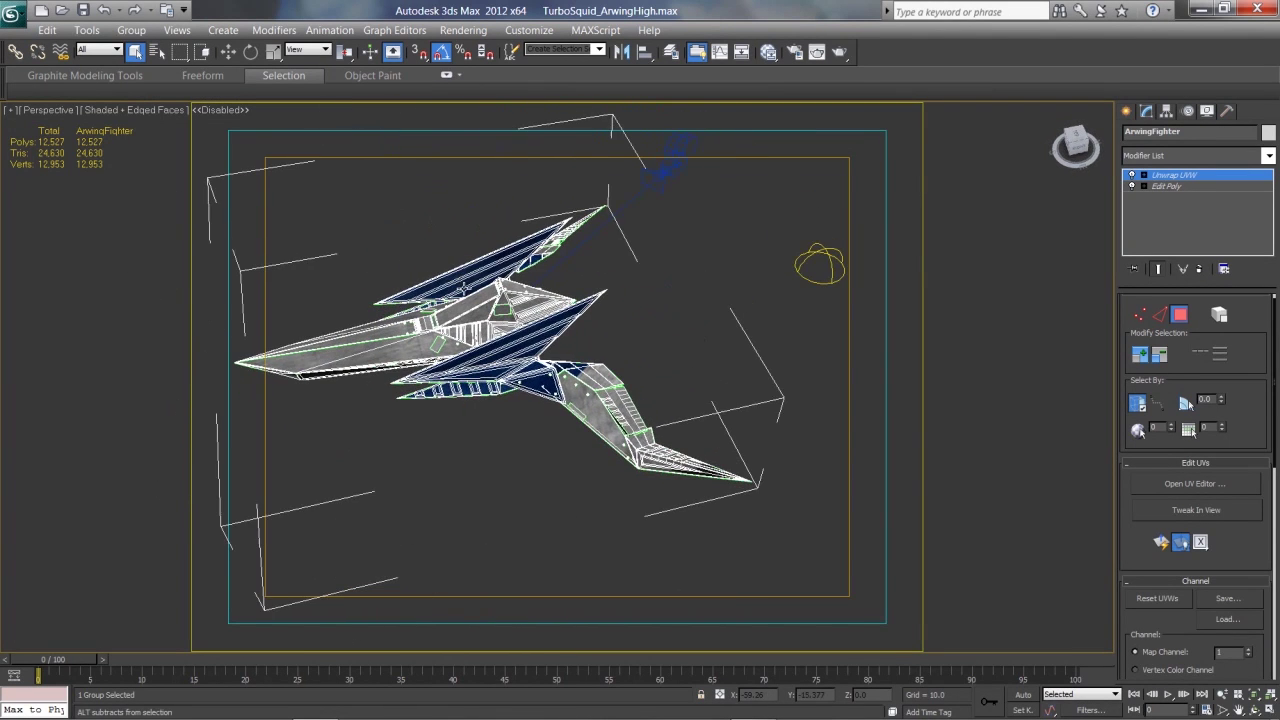
scroll(543, 271, up, 3)
scroll(543, 271, up, 3)
scroll(543, 271, up, 3)
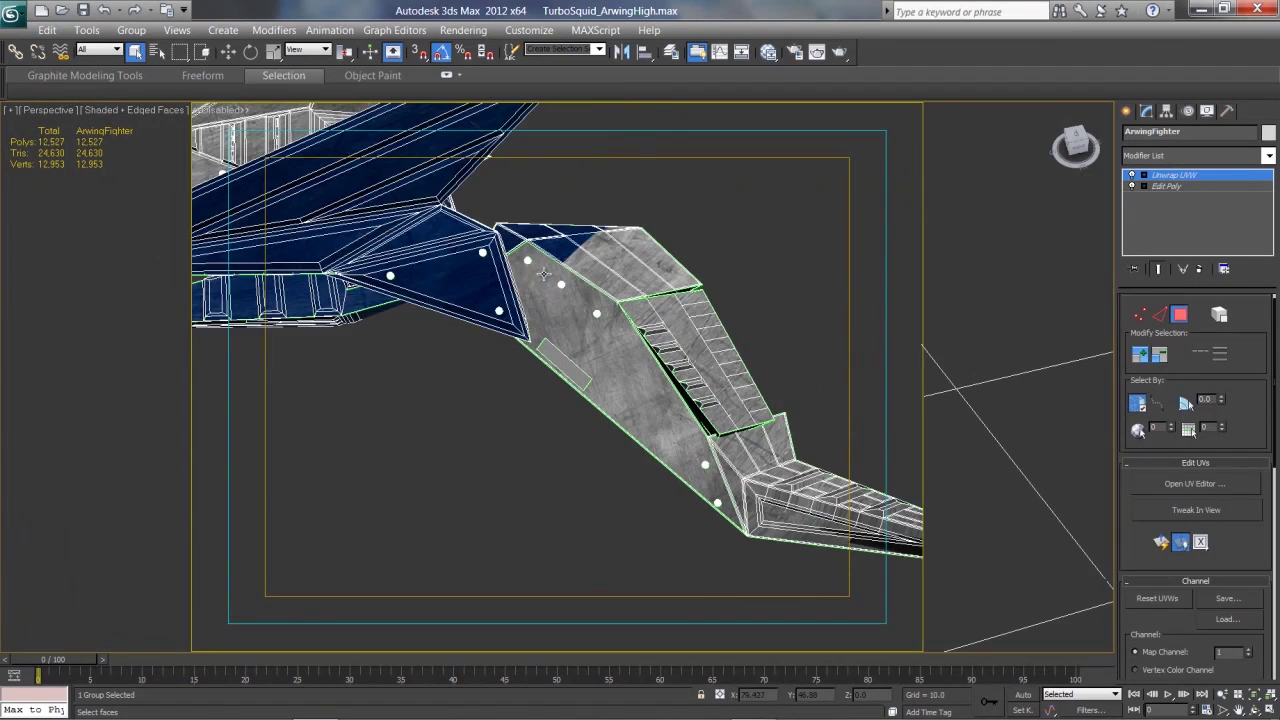
Select the three adjoining panels on top of the wing's bend that are partly blue and partly grey.
scroll(507, 252, up, 5)
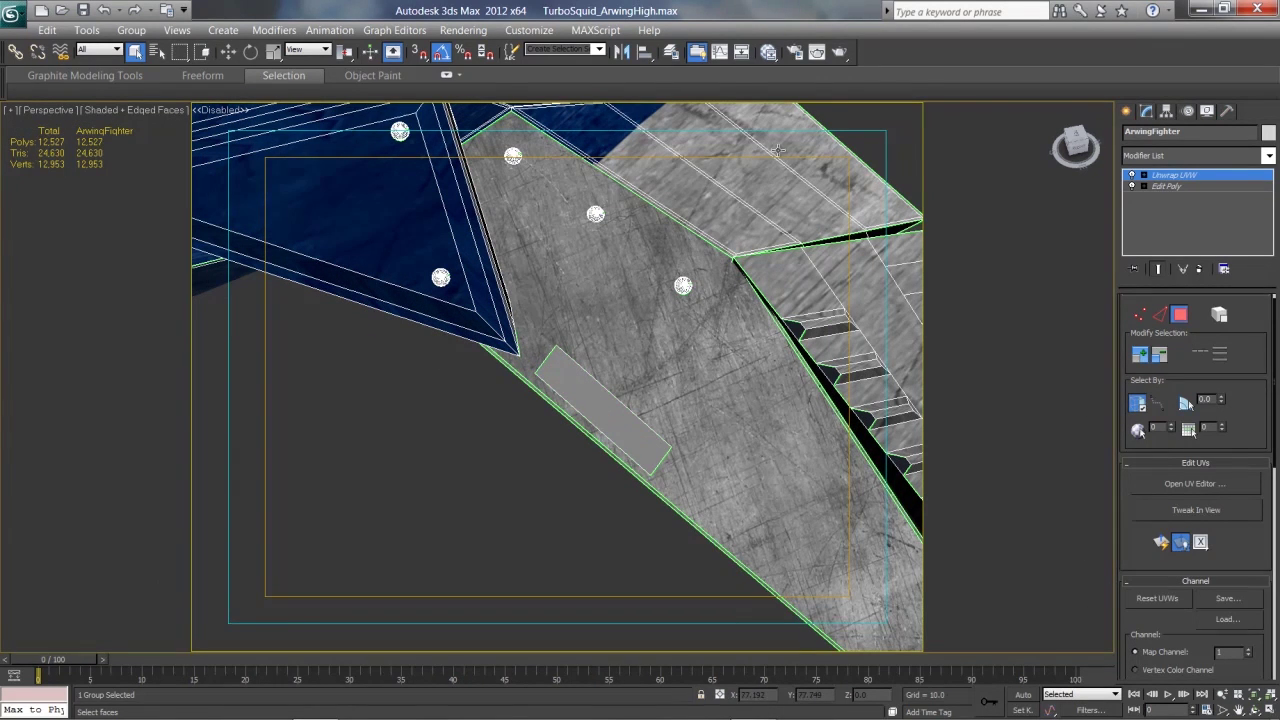
alt+middle_drag(646, 240, 654, 246)
click(668, 216)
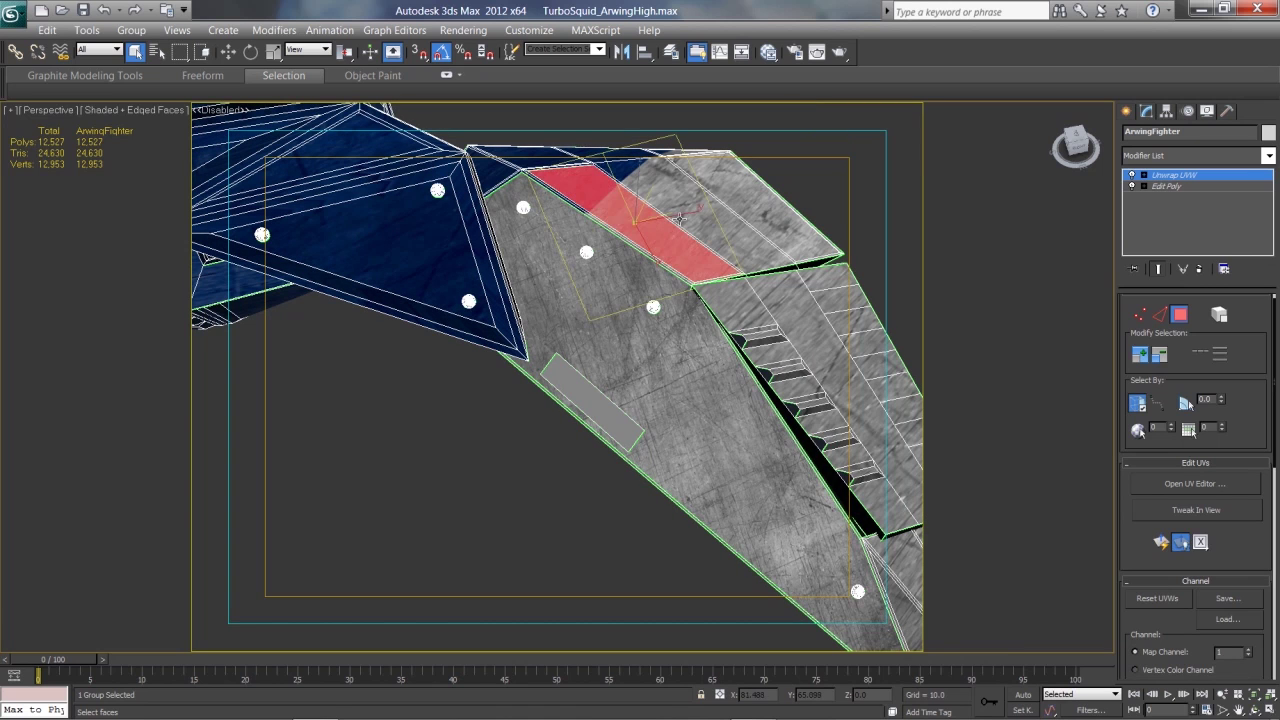
ctrl+click(700, 212)
ctrl+click(736, 195)
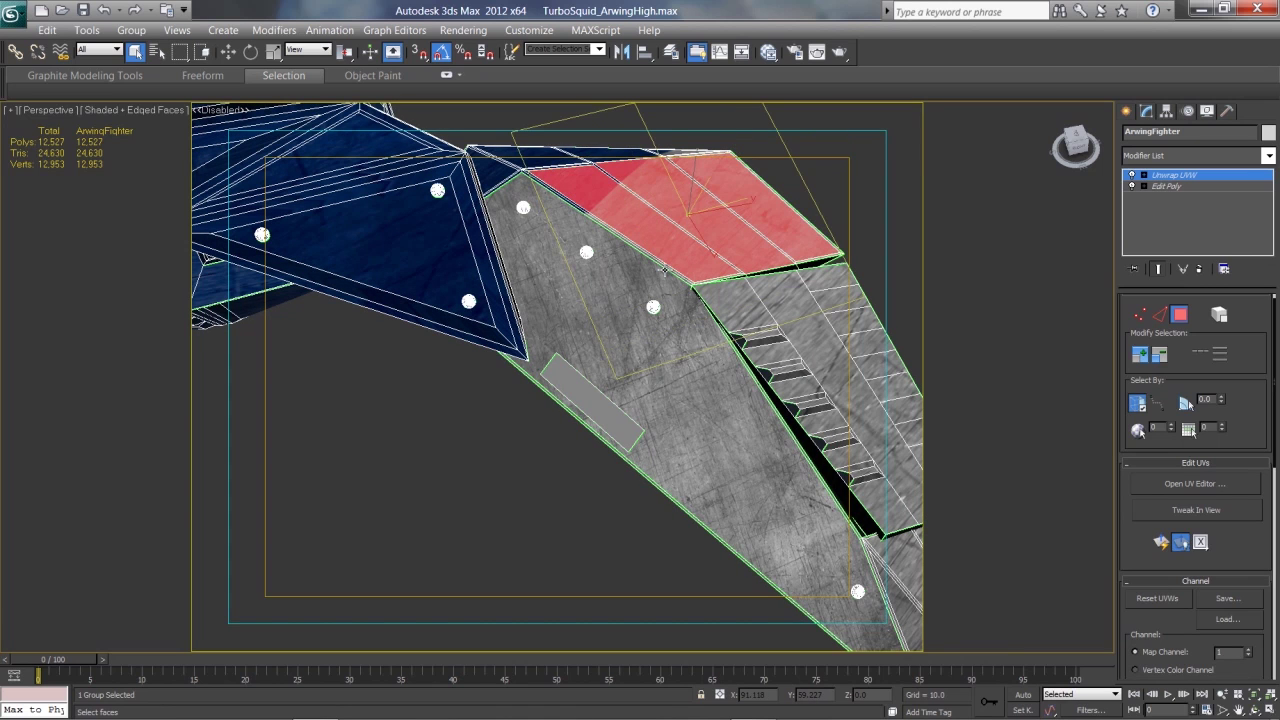
alt+middle_drag(664, 270, 750, 278)
alt+middle_drag(497, 208, 582, 232)
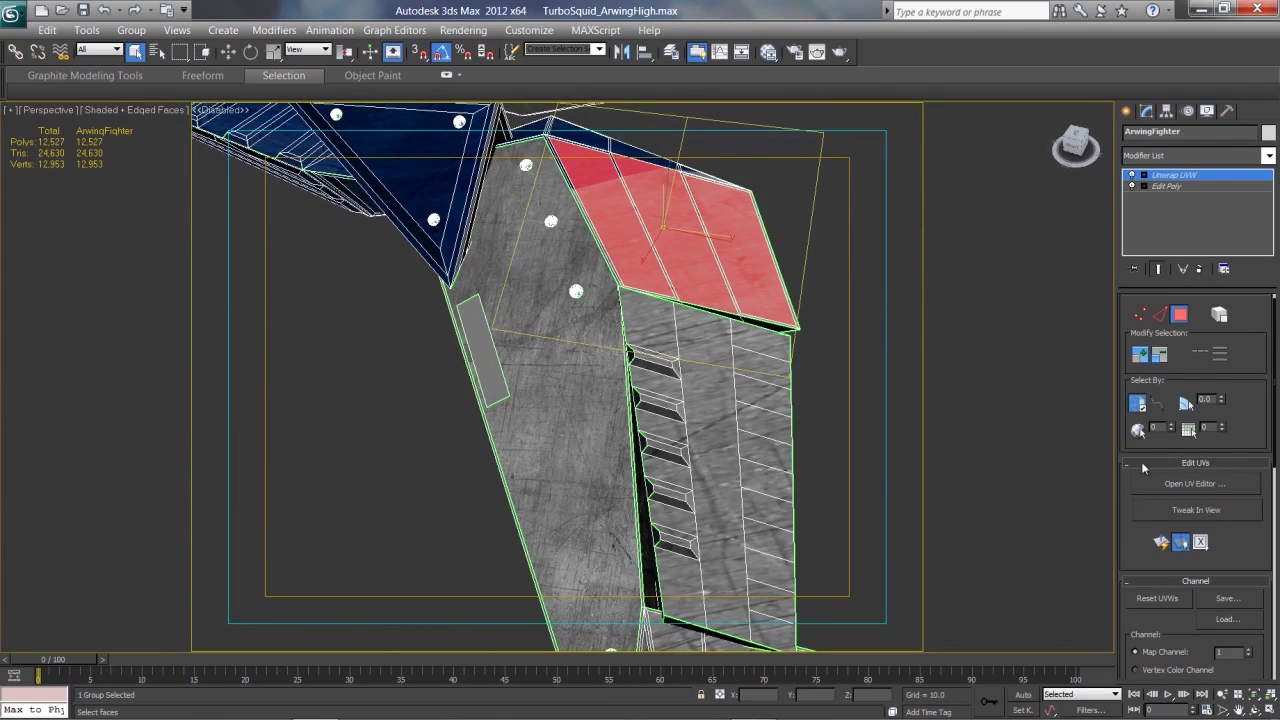
Move the selected wing panels' UVs fully into the grey section of the texture, close the UV editor and deselect the panels.
click(1183, 485)
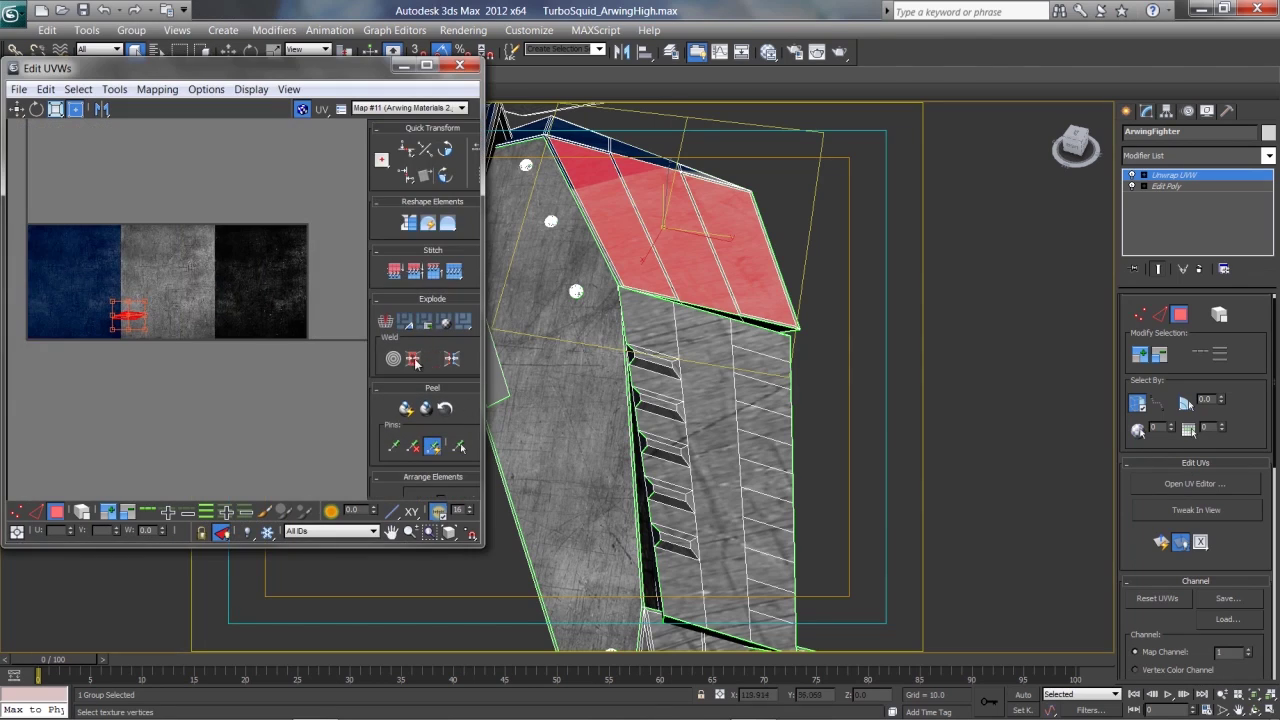
scroll(157, 308, up, 2)
scroll(251, 271, up, 4)
scroll(187, 330, down, 1)
drag(191, 329, 329, 191)
click(459, 65)
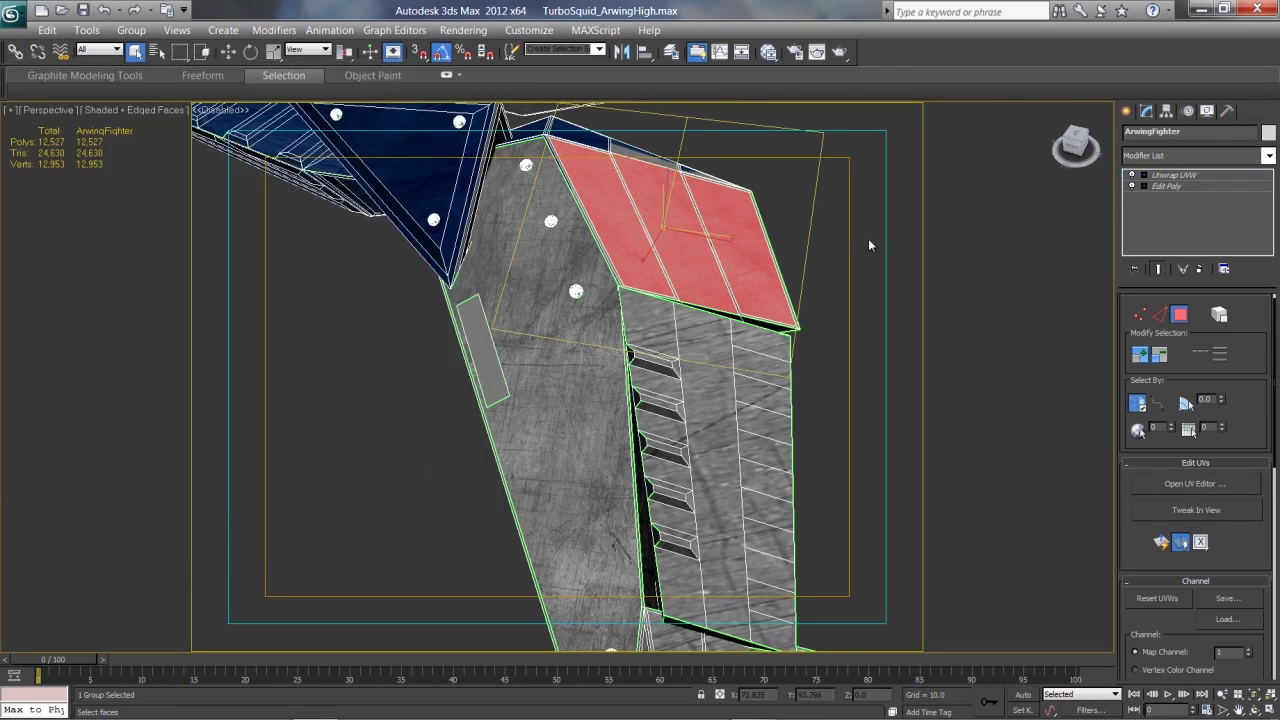
click(843, 247)
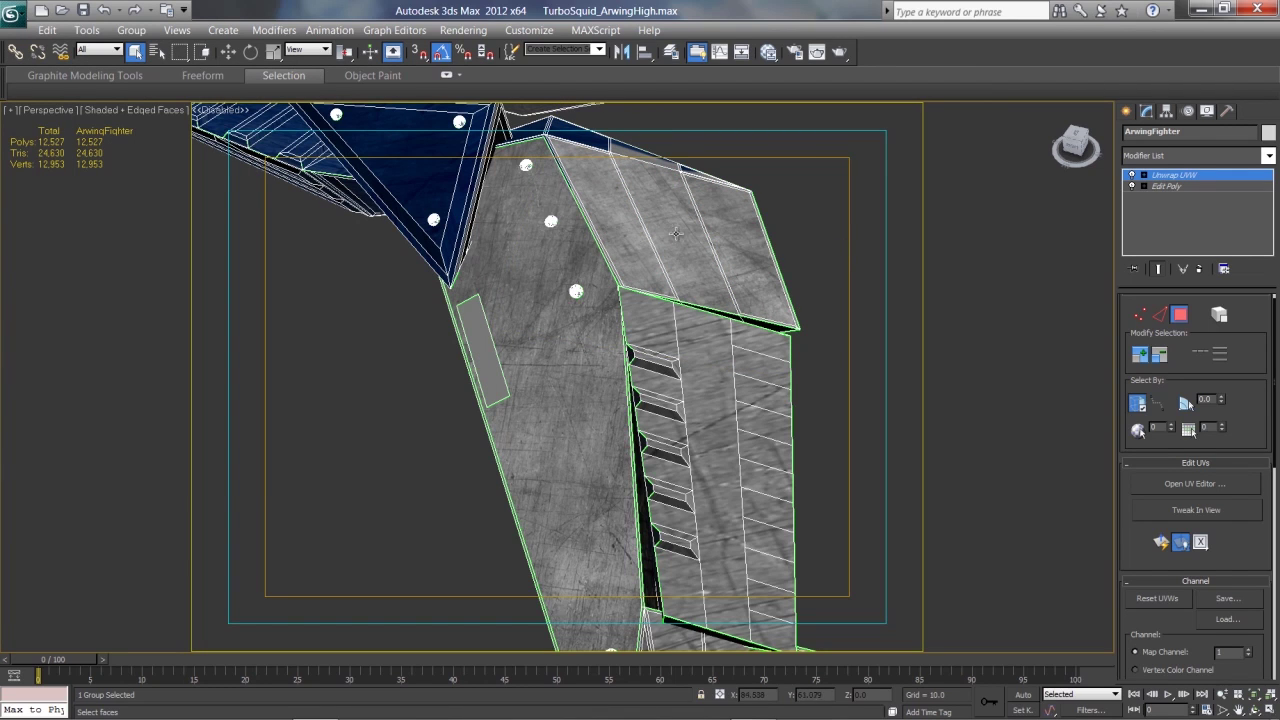
Examine the texturing of the whole ship from several angles.
alt+middle_drag(482, 266, 386, 255)
scroll(401, 260, down, 5)
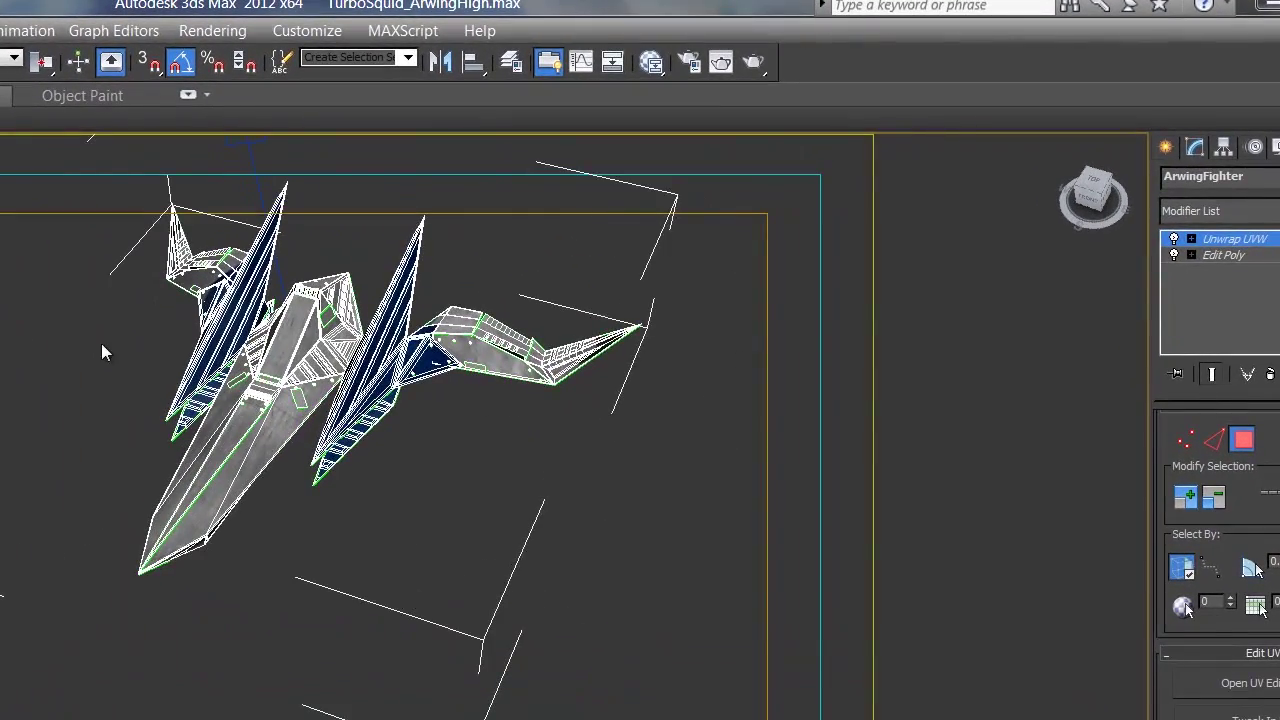
alt+middle_drag(104, 352, 140, 418)
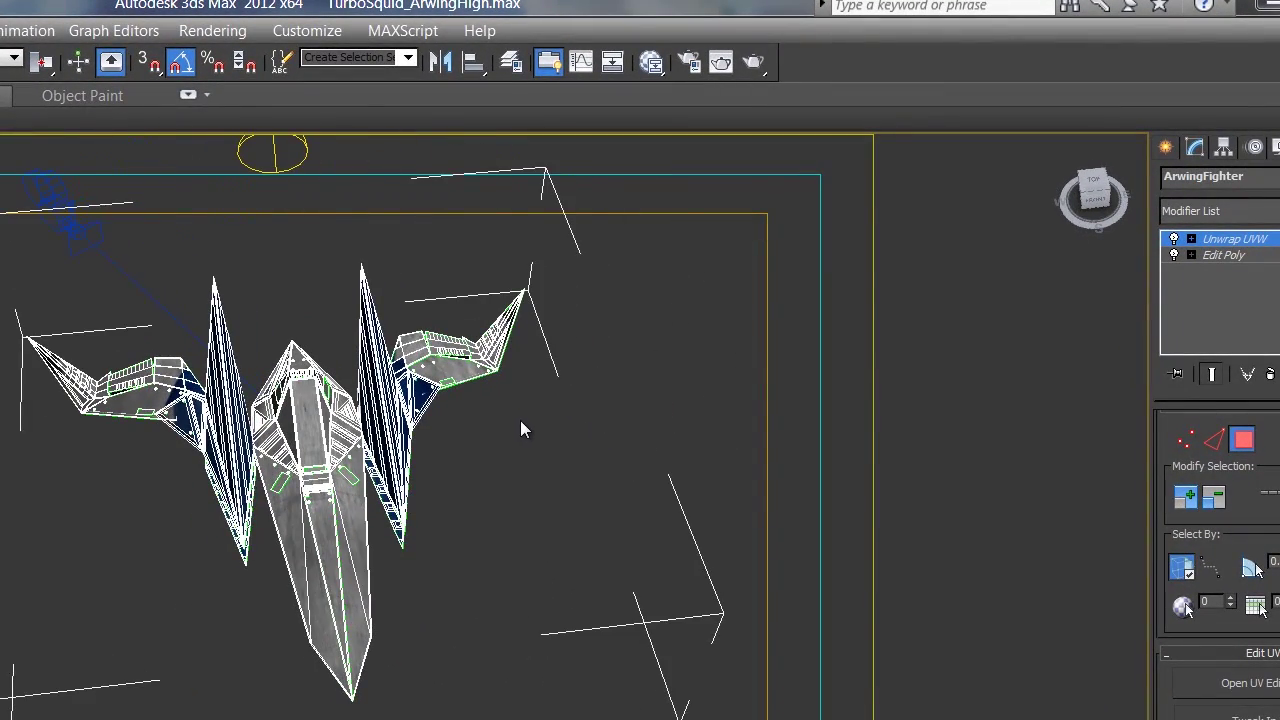
mouse_move(481, 462)
alt+middle_down()
mouse_move(457, 297)
mouse_move(549, 263)
mouse_move(651, 377)
mouse_move(481, 543)
mouse_move(460, 450)
alt+middle_up()
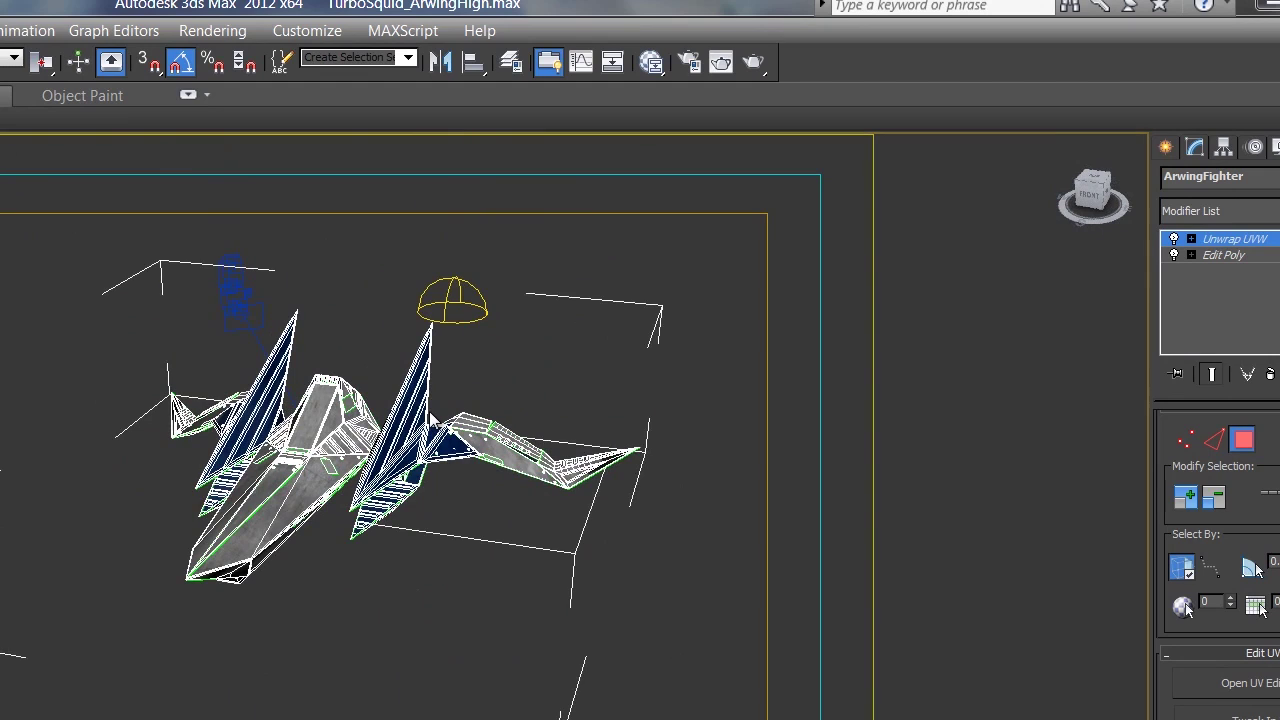